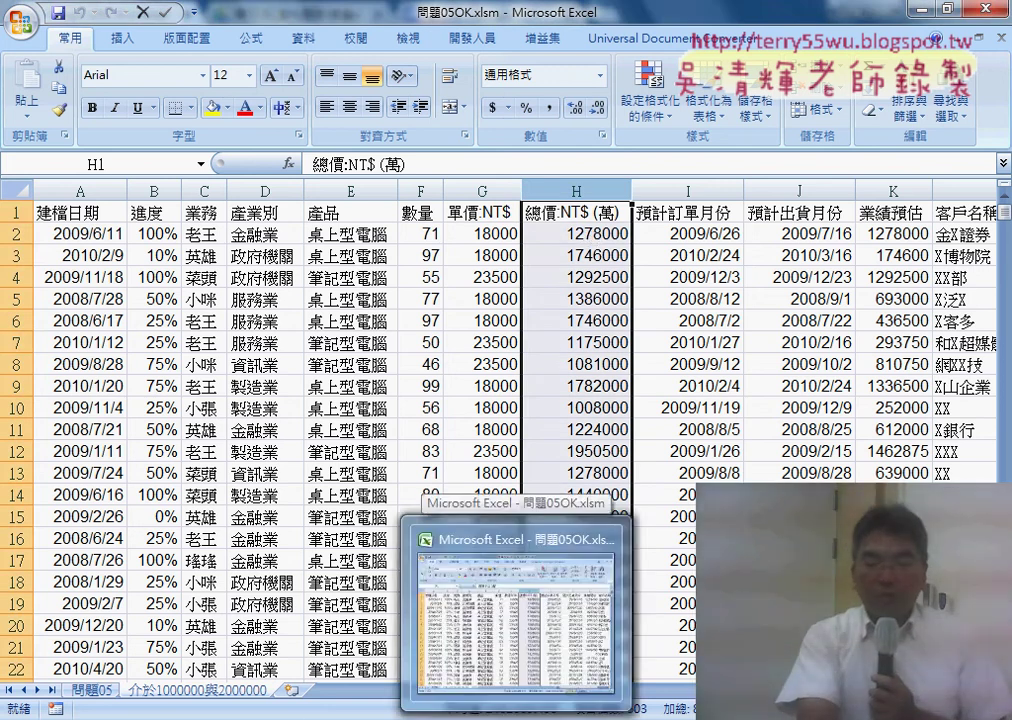
# Look through the 程式碼 code notes document in the browser.
pyautogui.hotkey('alt', 'Tab')
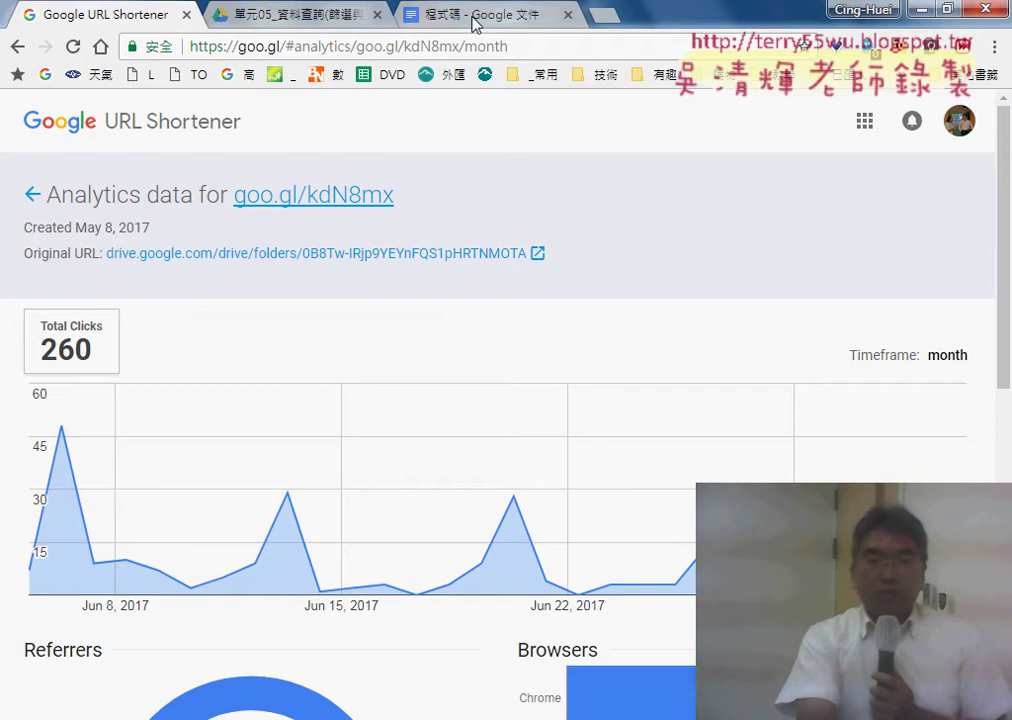
pyautogui.click(476, 24)
pyautogui.scroll(2, 502, 334)
pyautogui.scroll(1, 505, 336)
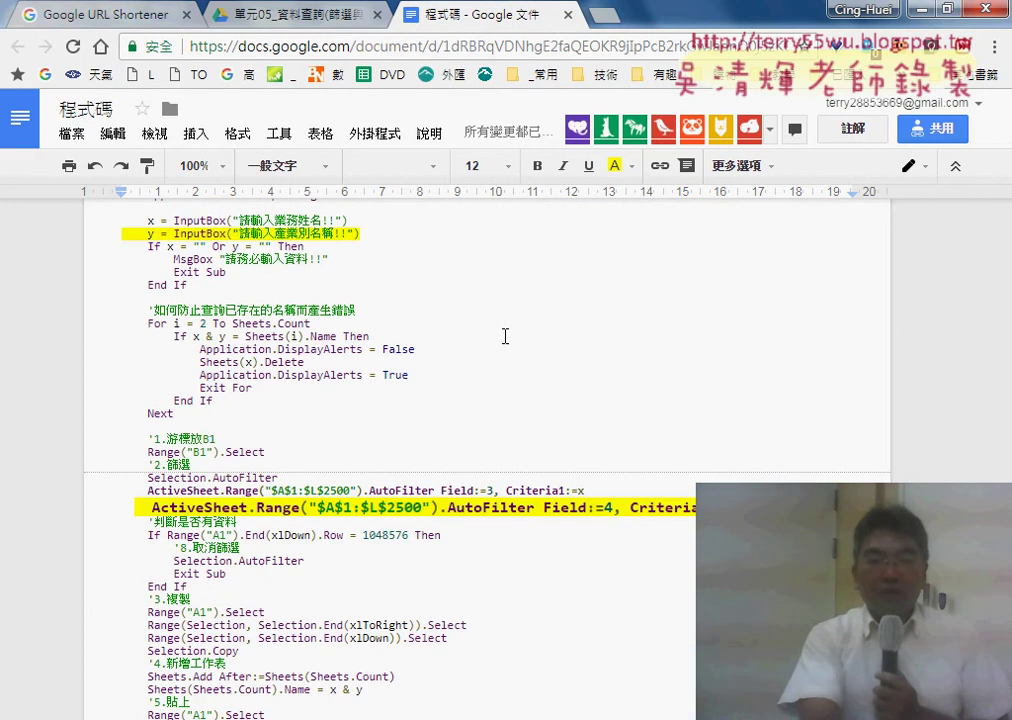
pyautogui.scroll(2, 505, 336)
pyautogui.scroll(3, 505, 336)
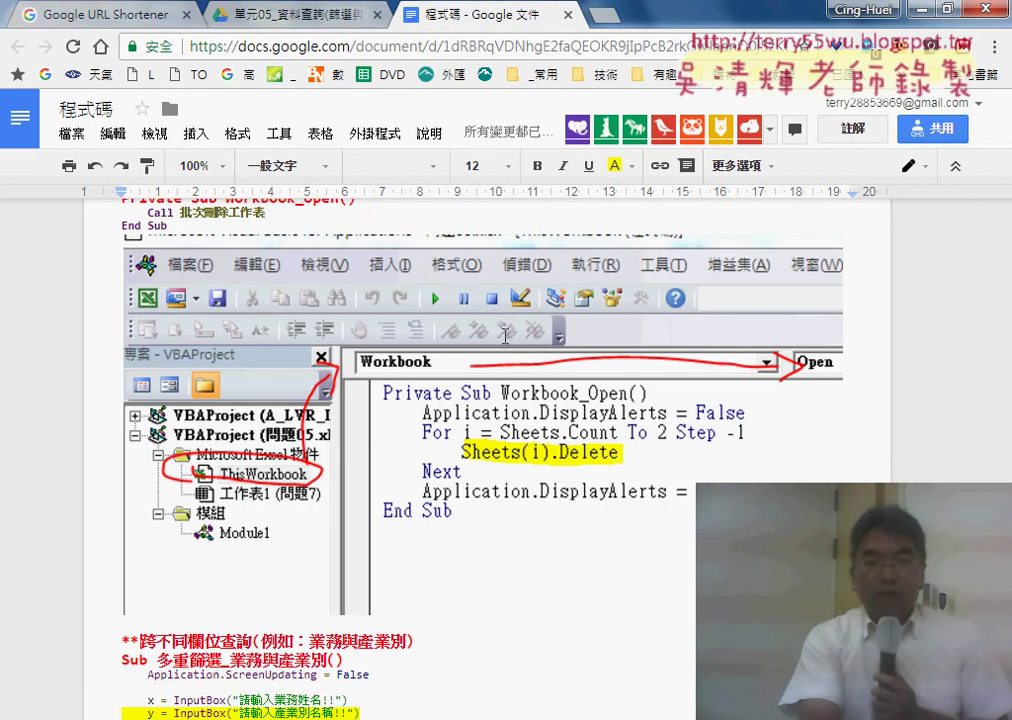
pyautogui.scroll(4, 504, 334)
pyautogui.scroll(5, 503, 331)
pyautogui.scroll(1, 502, 327)
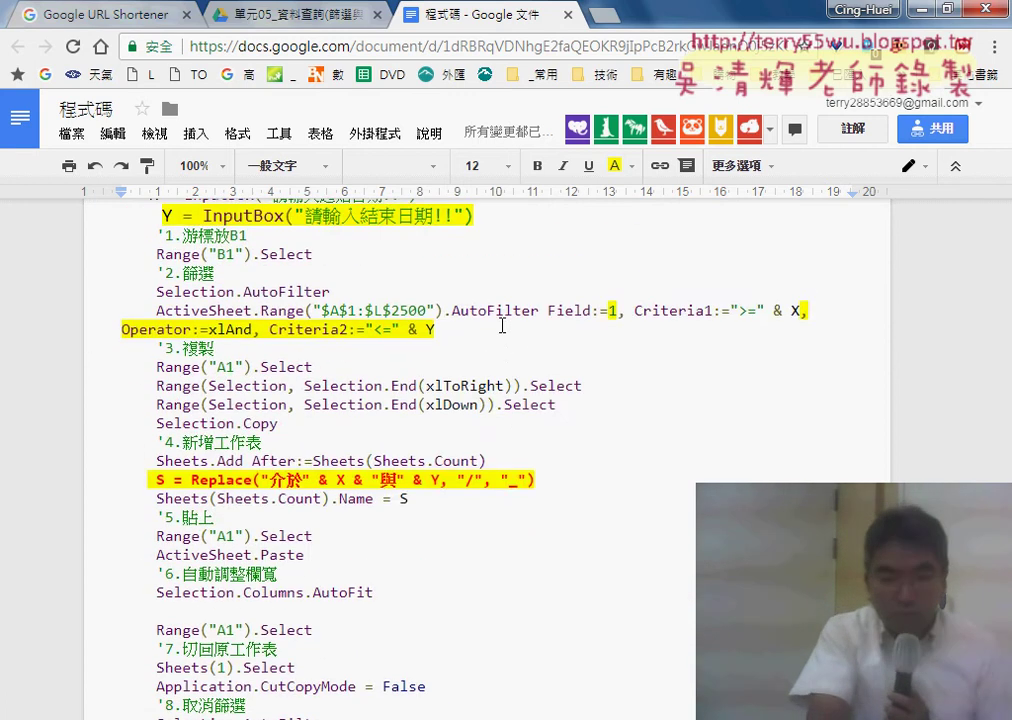
pyautogui.scroll(3, 499, 323)
pyautogui.scroll(3, 498, 322)
pyautogui.scroll(3, 499, 320)
pyautogui.scroll(3, 499, 320)
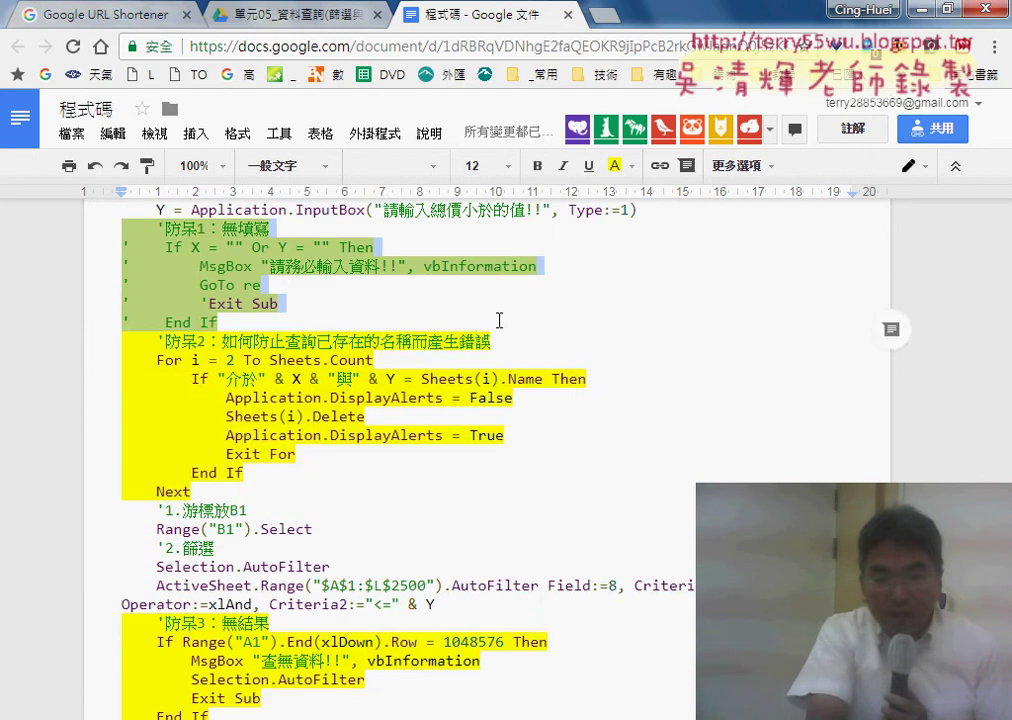
pyautogui.scroll(3, 498, 320)
pyautogui.scroll(2, 497, 320)
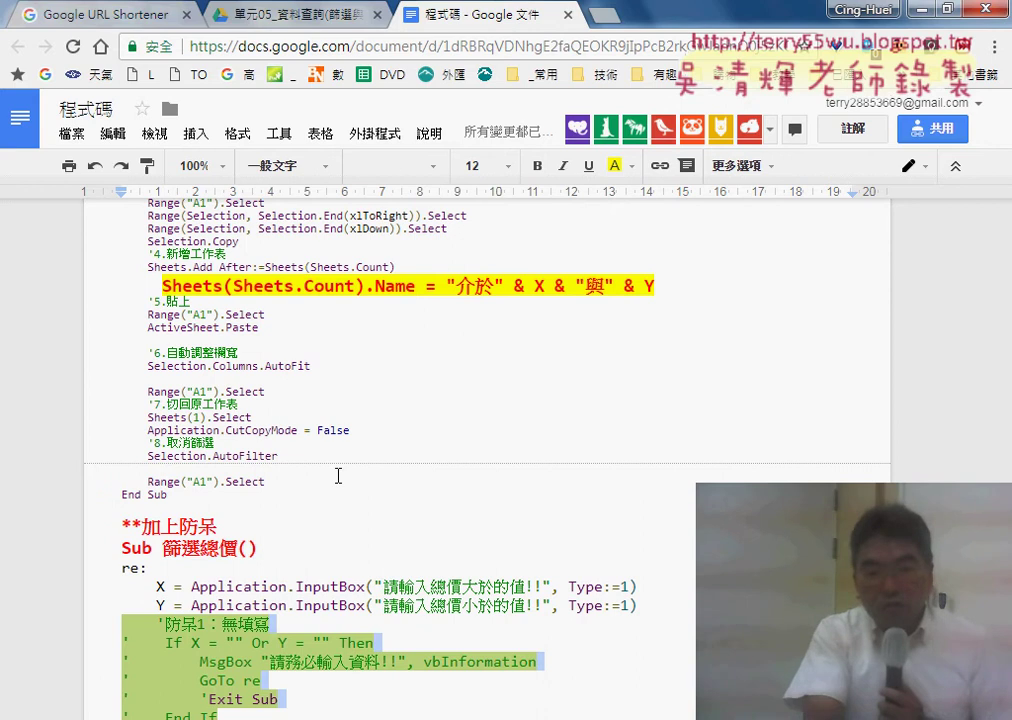
pyautogui.scroll(-3, 338, 476)
pyautogui.moveTo(121, 230); pyautogui.dragTo(228, 230)
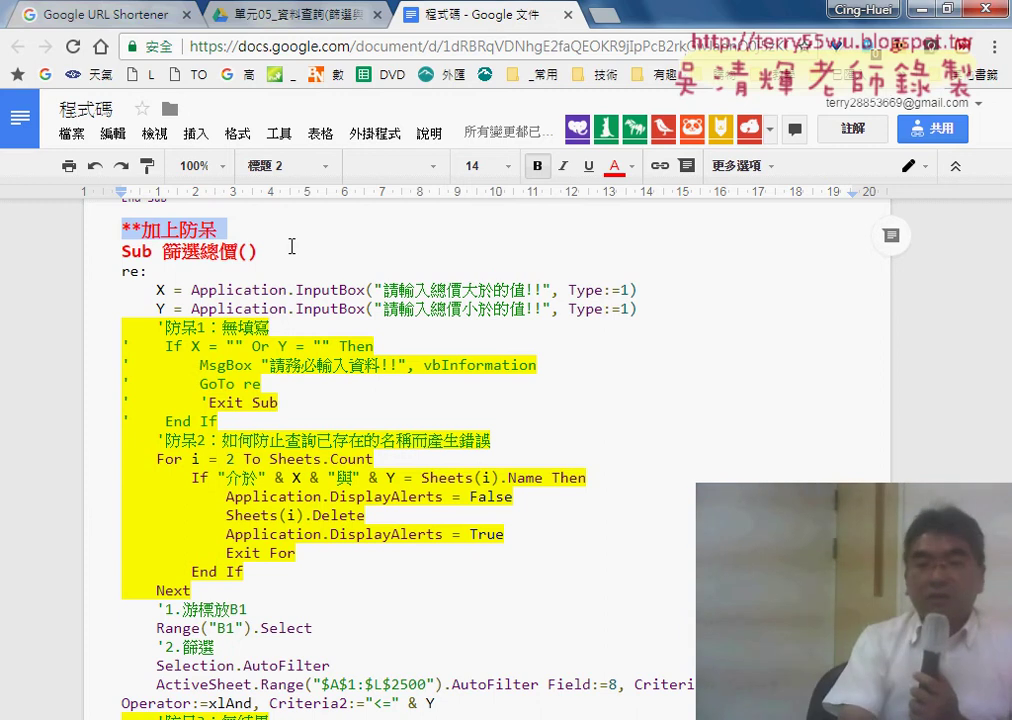
pyautogui.moveTo(218, 421); pyautogui.dragTo(121, 330)
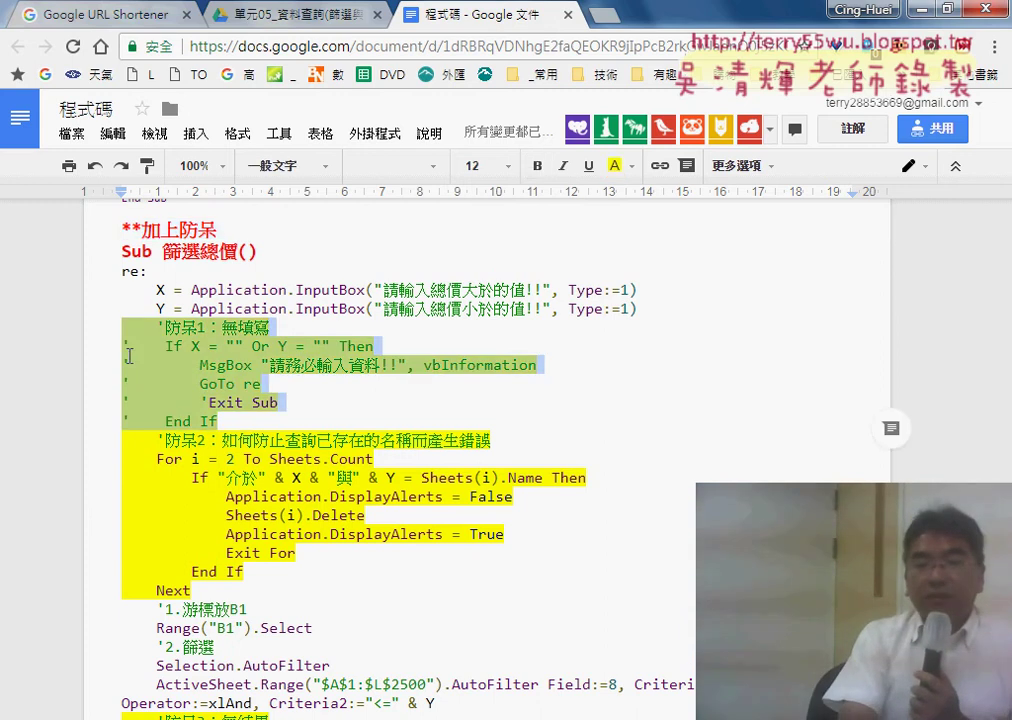
pyautogui.scroll(-1, 182, 440)
pyautogui.scroll(-1, 182, 440)
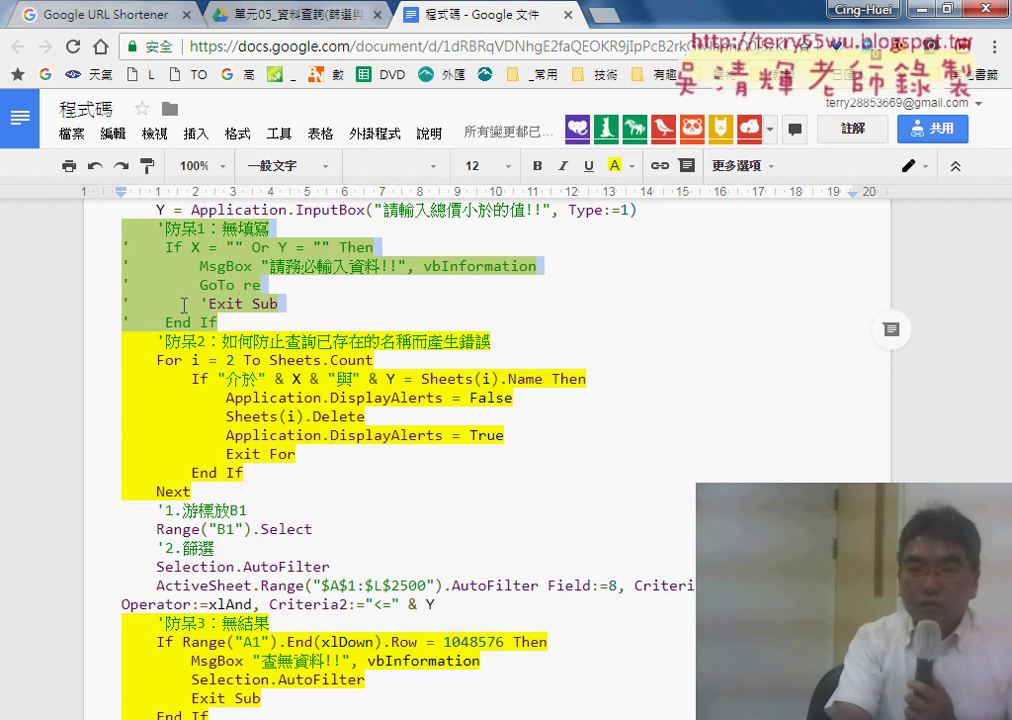
pyautogui.scroll(2, 184, 304)
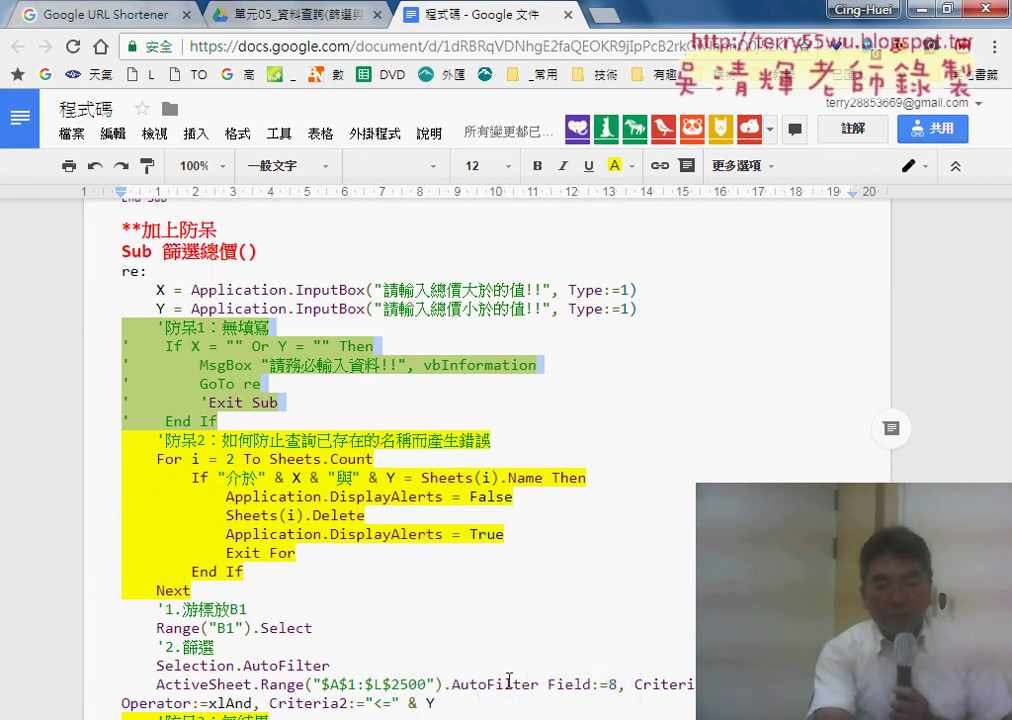
# Open the Visual Basic Editor from the Developer tab and show Module1's 篩選總價 code.
pyautogui.hotkey('alt', 'Tab')
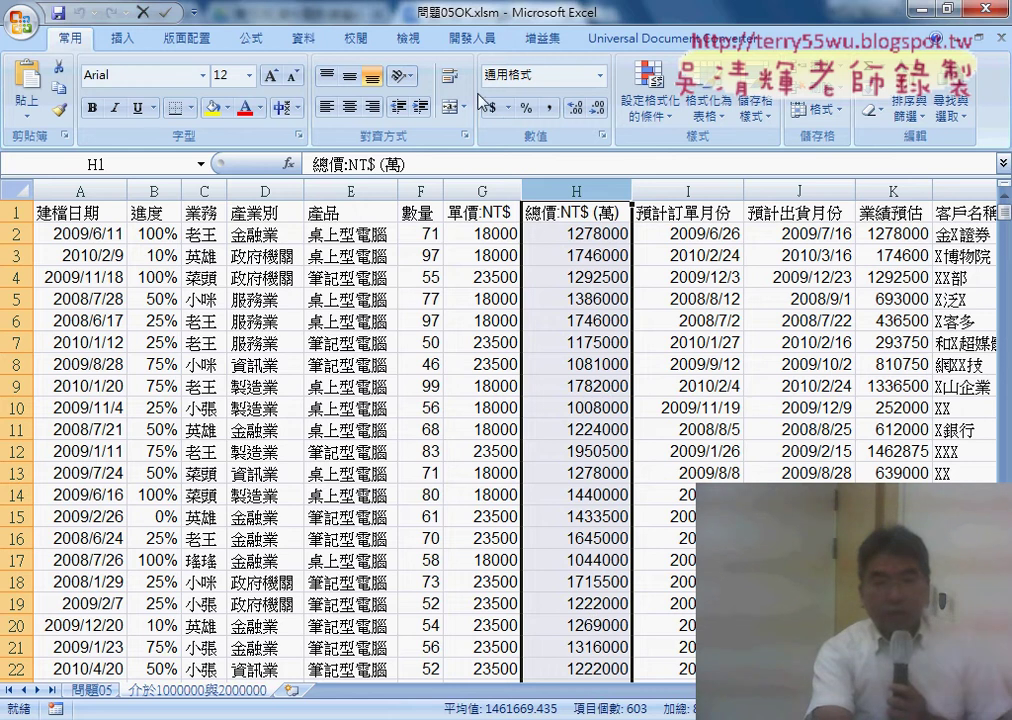
pyautogui.click(480, 40)
pyautogui.click(40, 95)
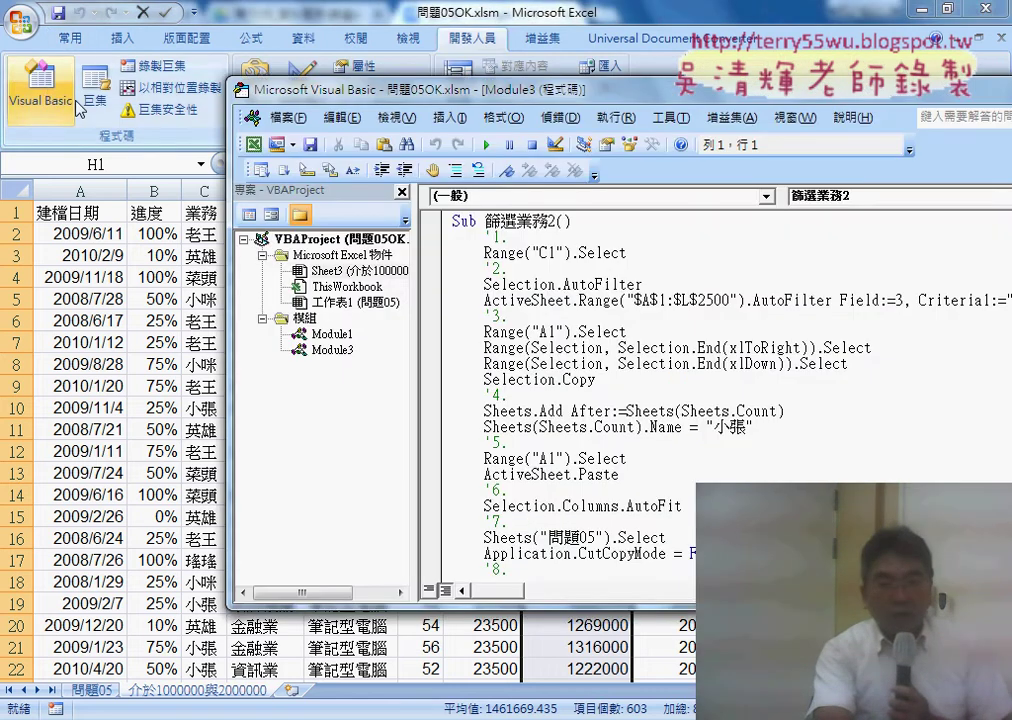
pyautogui.moveTo(330, 89); pyautogui.dragTo(102, 36)
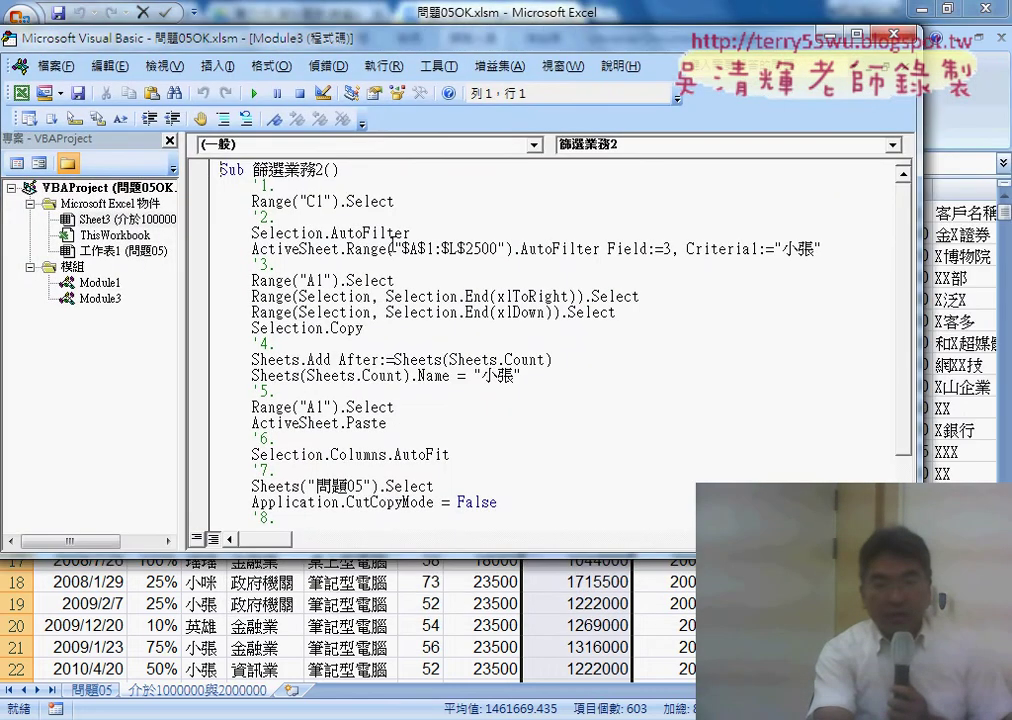
pyautogui.doubleClick(100, 282)
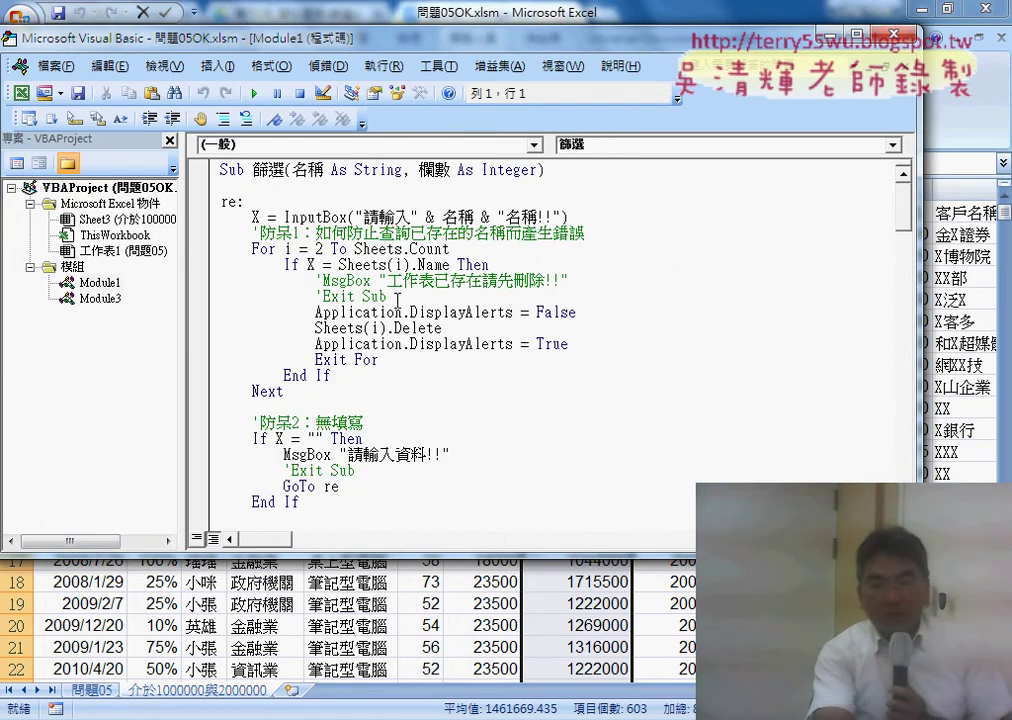
pyautogui.moveTo(903, 212); pyautogui.dragTo(905, 465)
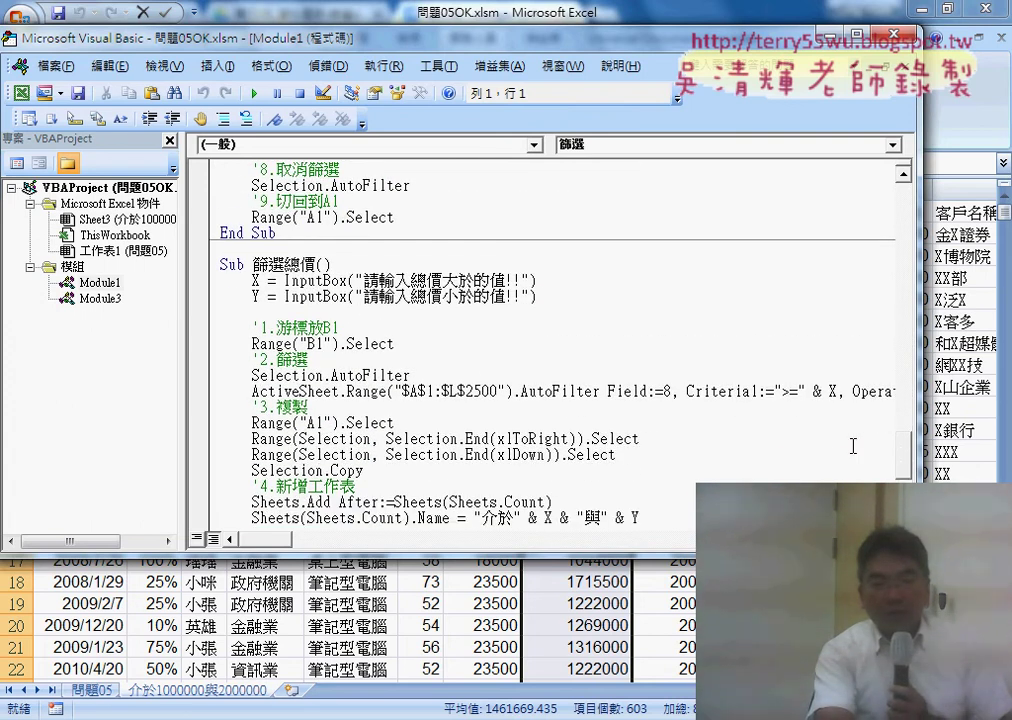
# Paste the commented blank-input If…End If check below the Y input line and uncomment it.
pyautogui.click(300, 311)
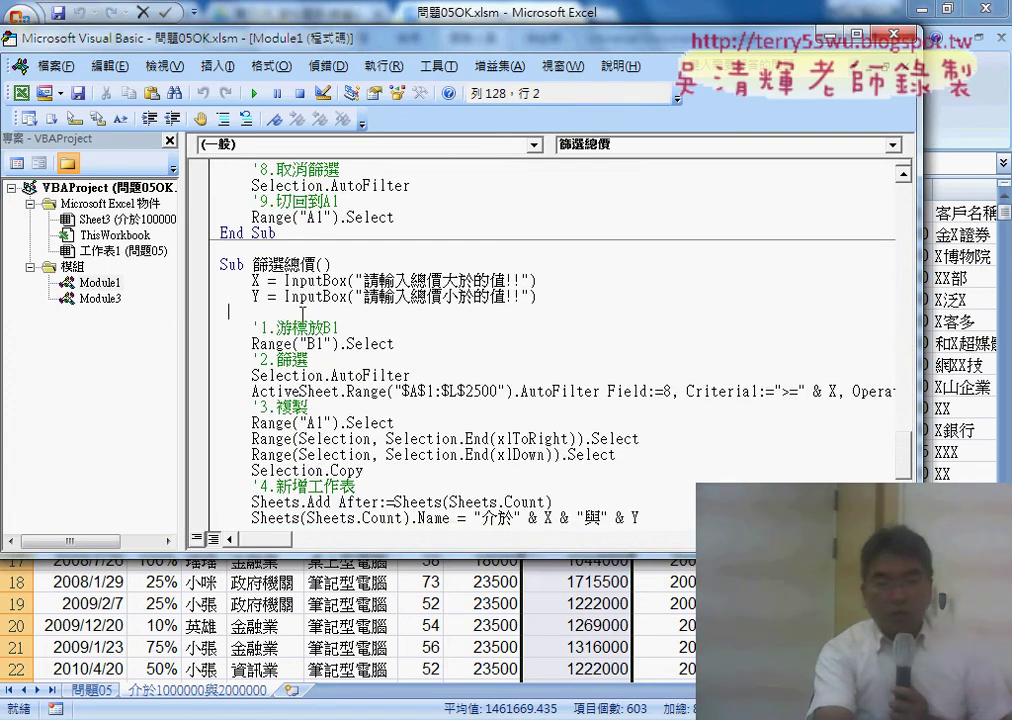
pyautogui.hotkey('ctrl', 'v')
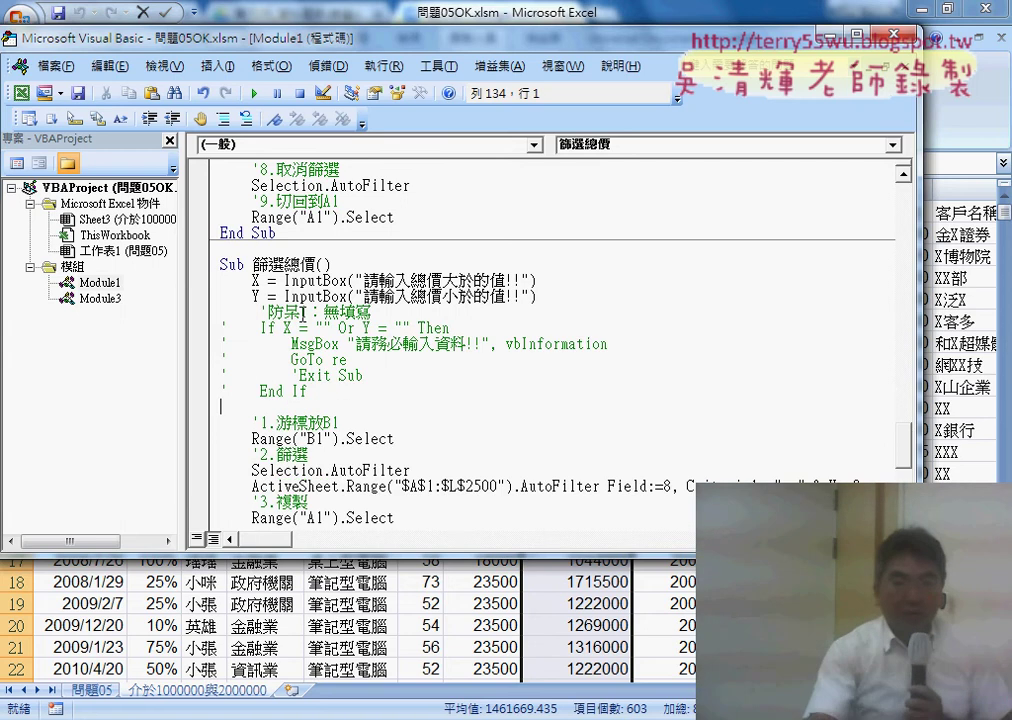
pyautogui.moveTo(307, 391); pyautogui.dragTo(206, 325)
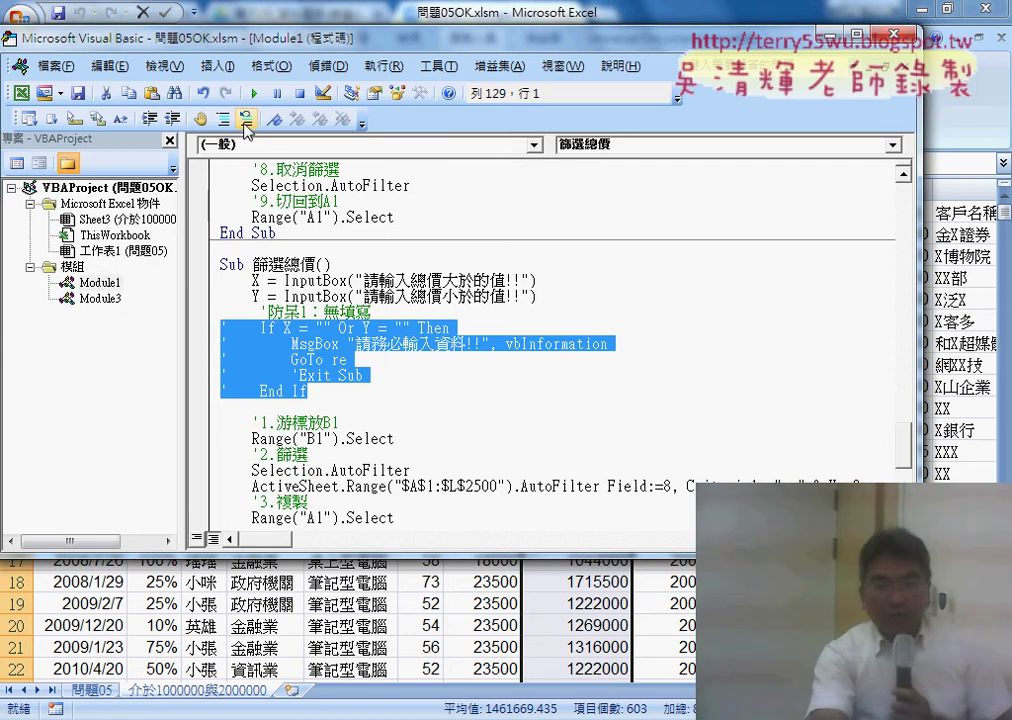
pyautogui.click(245, 121)
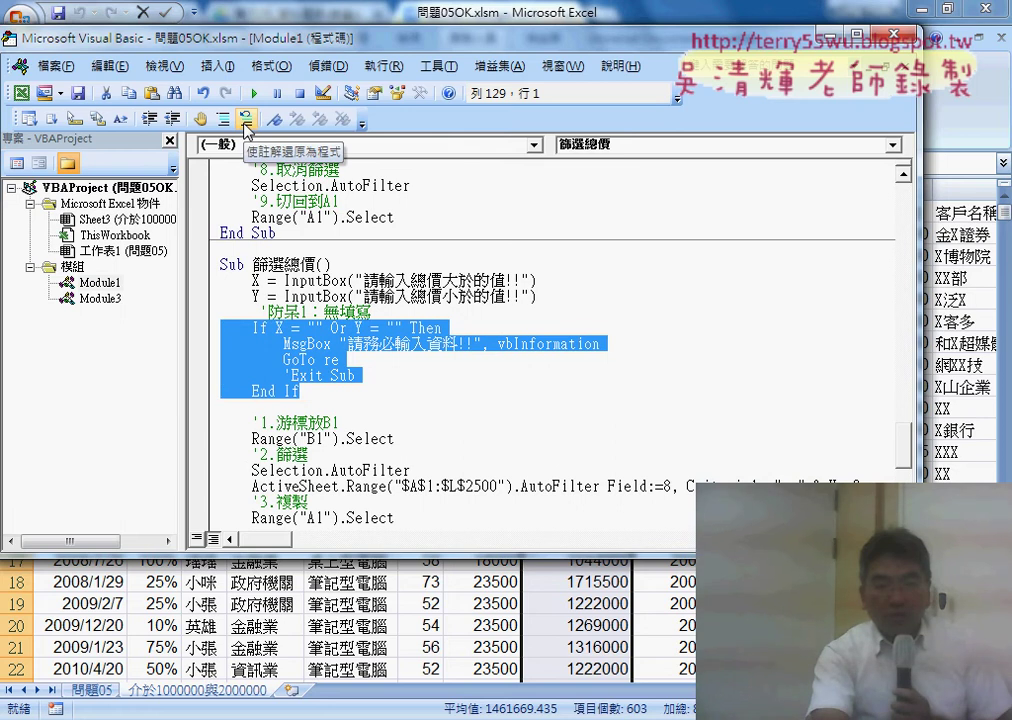
# Reselect the check block, comment it out, then uncomment it again.
pyautogui.click(348, 343)
pyautogui.moveTo(298, 391); pyautogui.dragTo(200, 330)
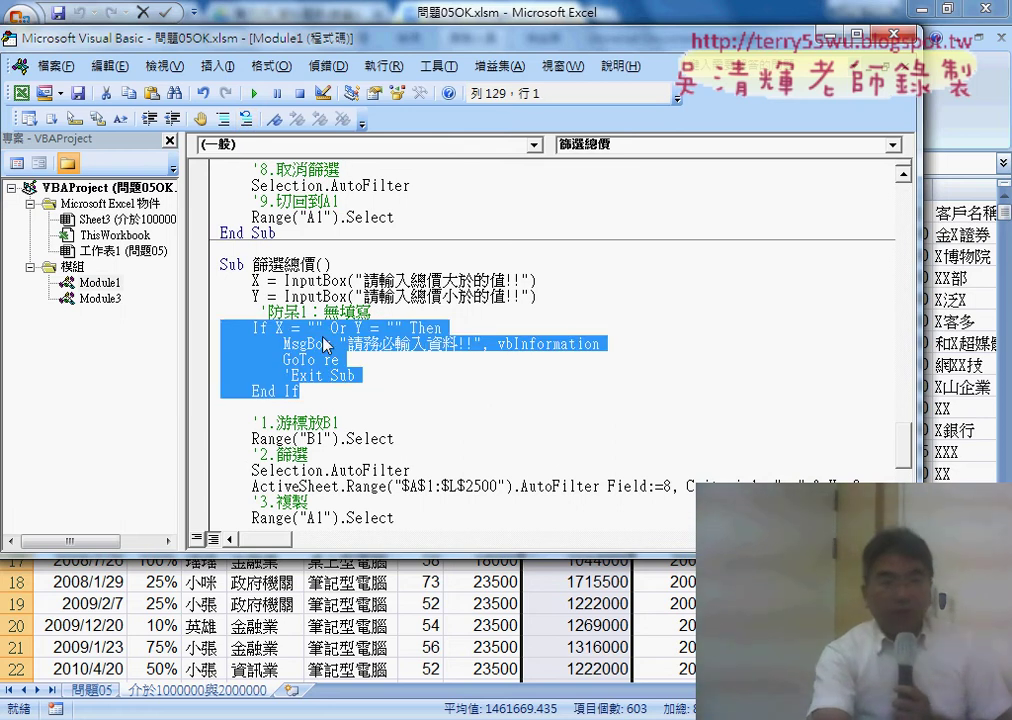
pyautogui.click(226, 120)
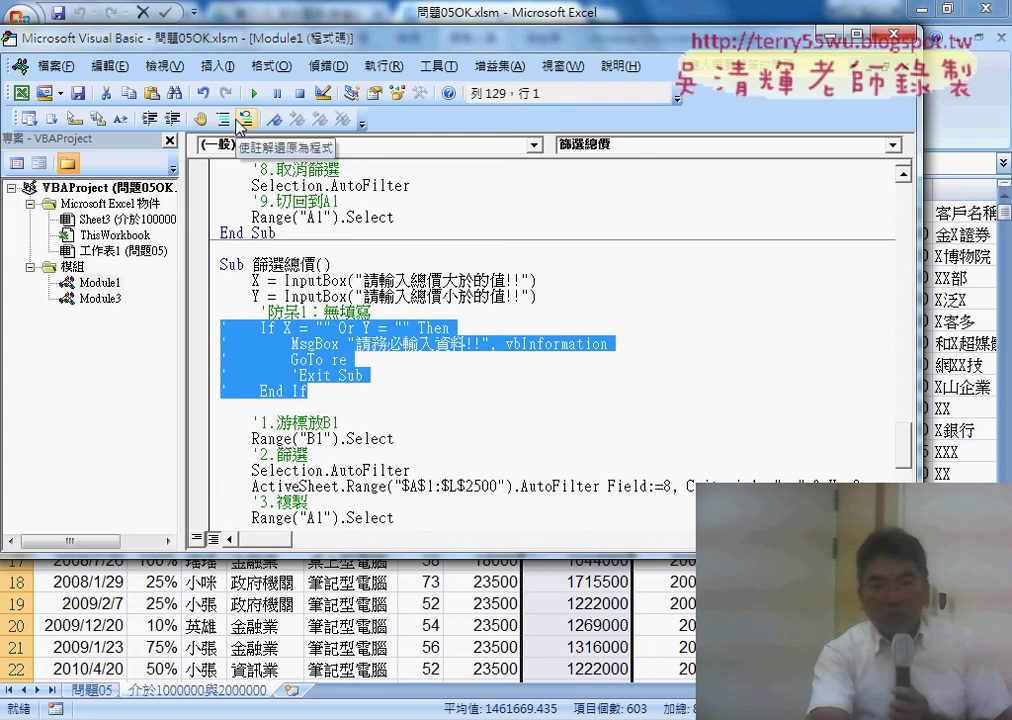
pyautogui.click(245, 121)
# Hide the Edit toolbar, then show it again.
pyautogui.rightClick(258, 115)
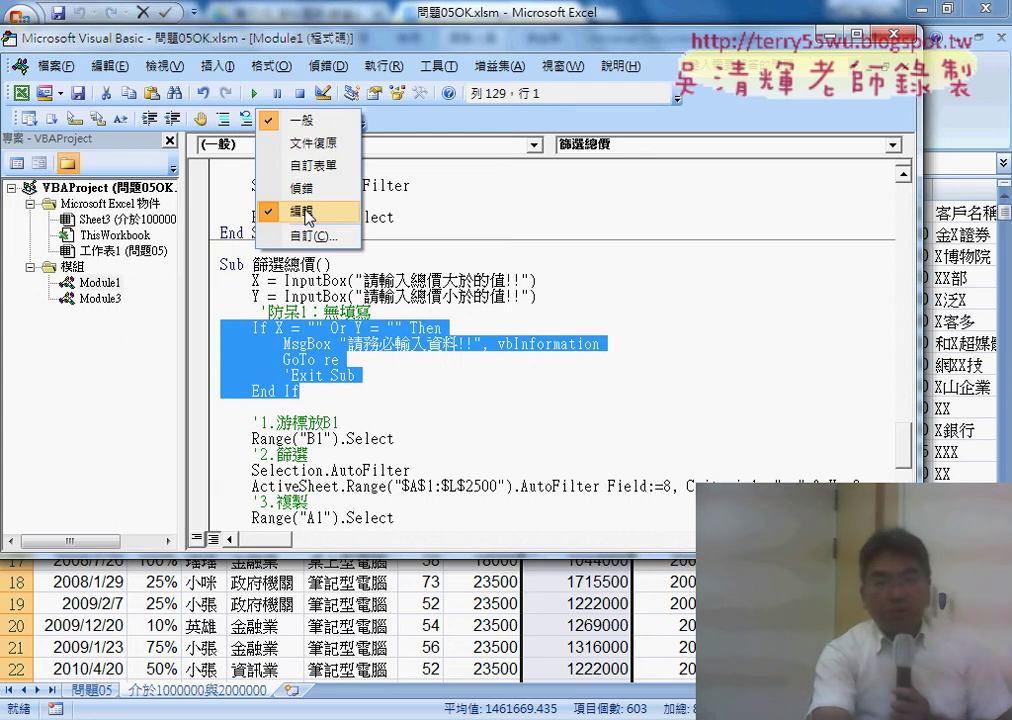
pyautogui.click(308, 213)
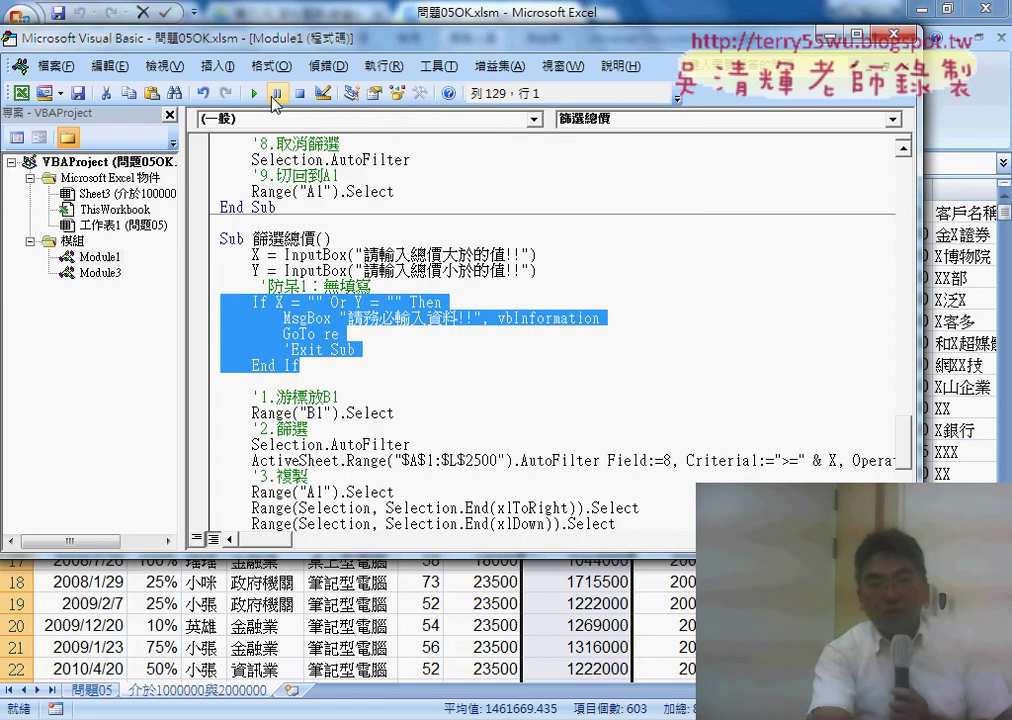
pyautogui.rightClick(273, 96)
pyautogui.click(321, 205)
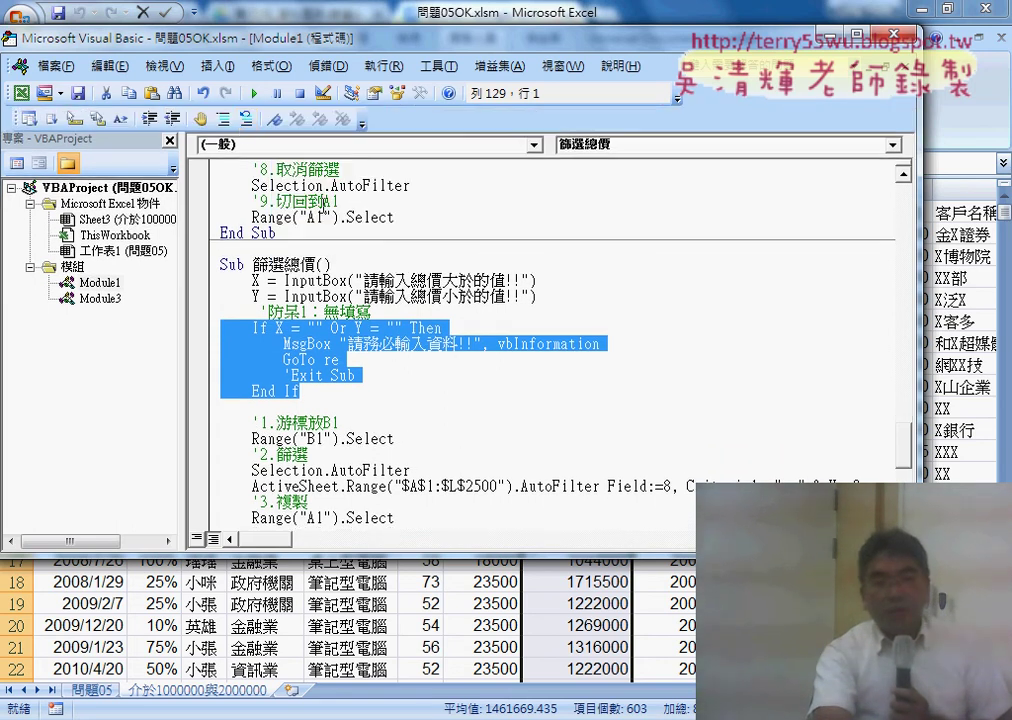
# Toggle the block's comments twice more, leaving the X = "" Or Y = "" check active.
pyautogui.click(224, 124)
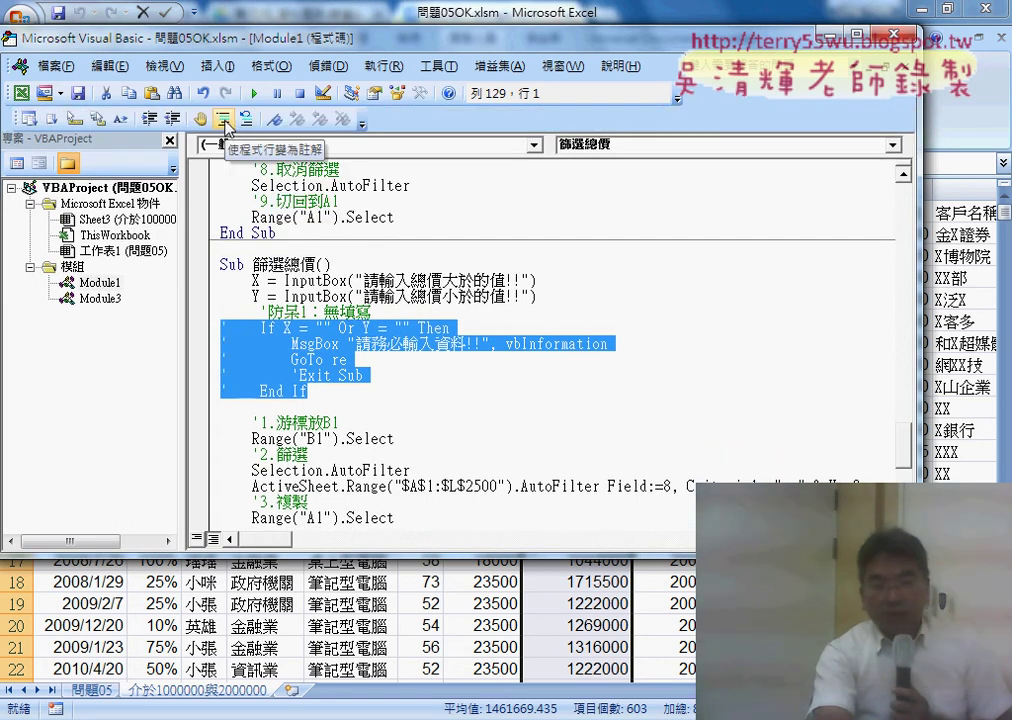
pyautogui.click(247, 124)
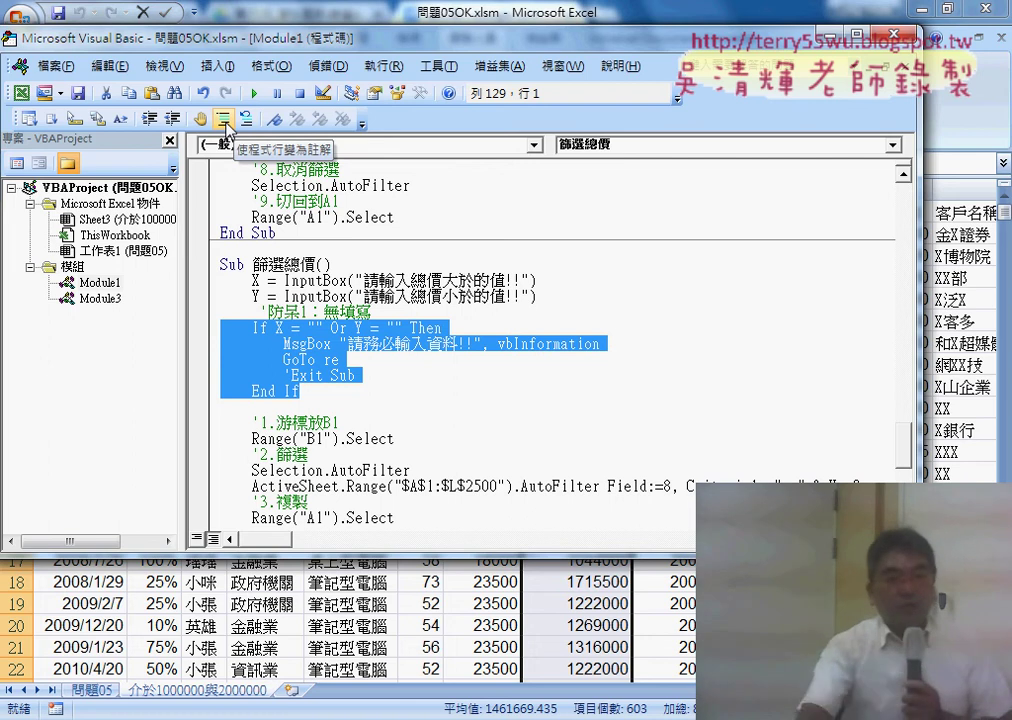
pyautogui.click(224, 119)
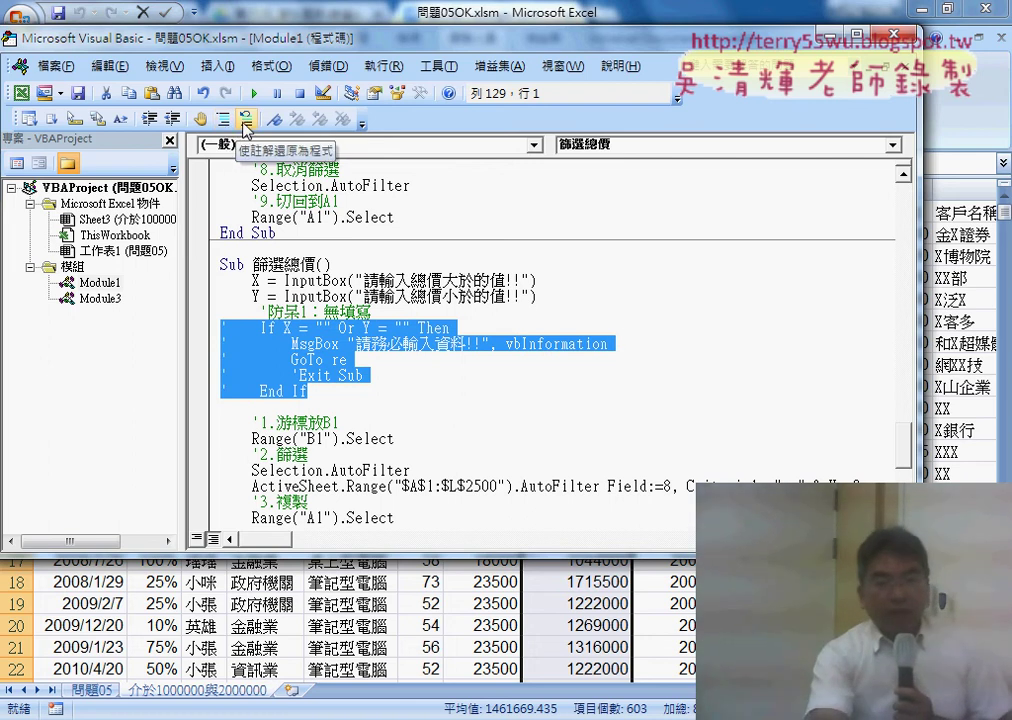
pyautogui.click(244, 120)
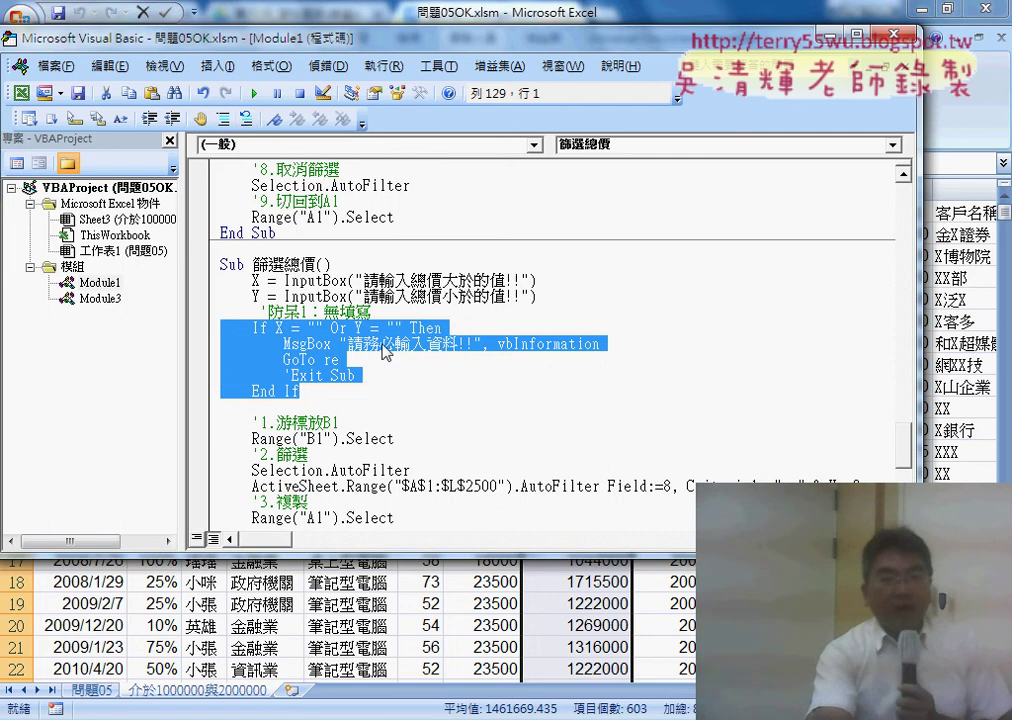
pyautogui.click(437, 362)
pyautogui.moveTo(276, 327); pyautogui.dragTo(396, 328)
# Walk through the X and Y blank tests, the must-enter-data warning and the GoTo re jump.
pyautogui.click(293, 327)
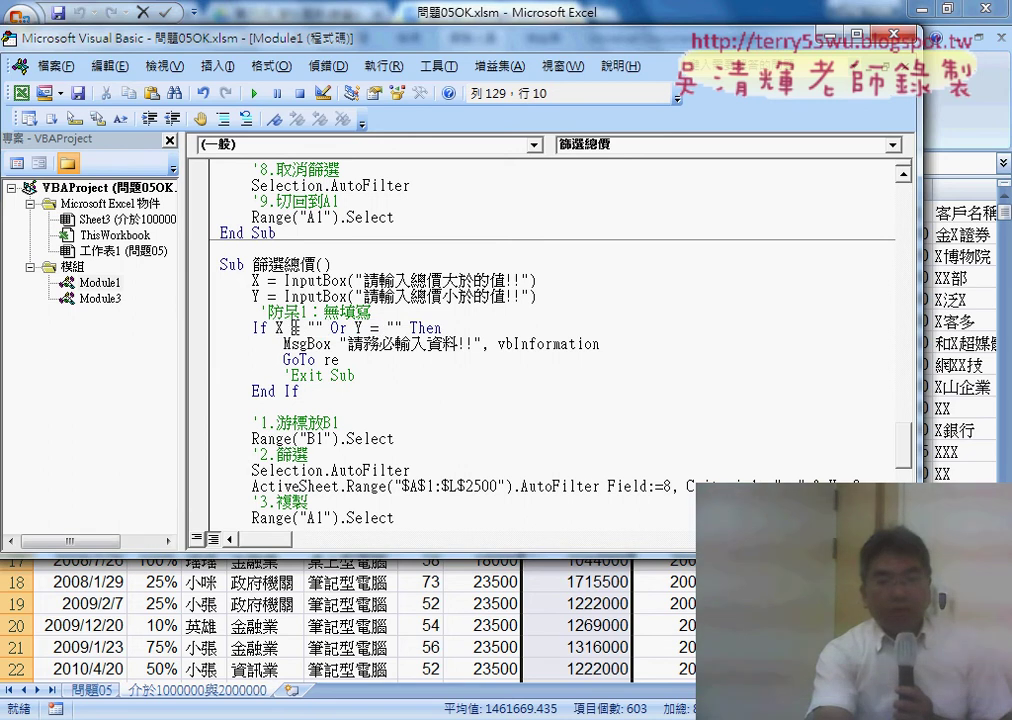
pyautogui.click(334, 327)
pyautogui.click(376, 328)
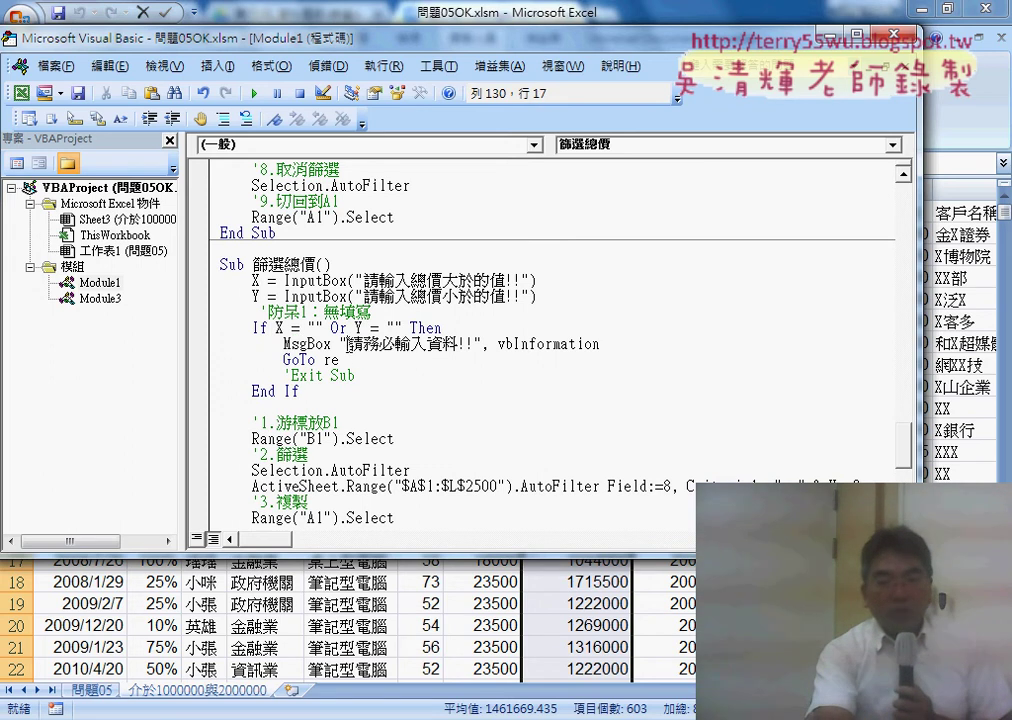
pyautogui.moveTo(349, 343); pyautogui.dragTo(610, 346)
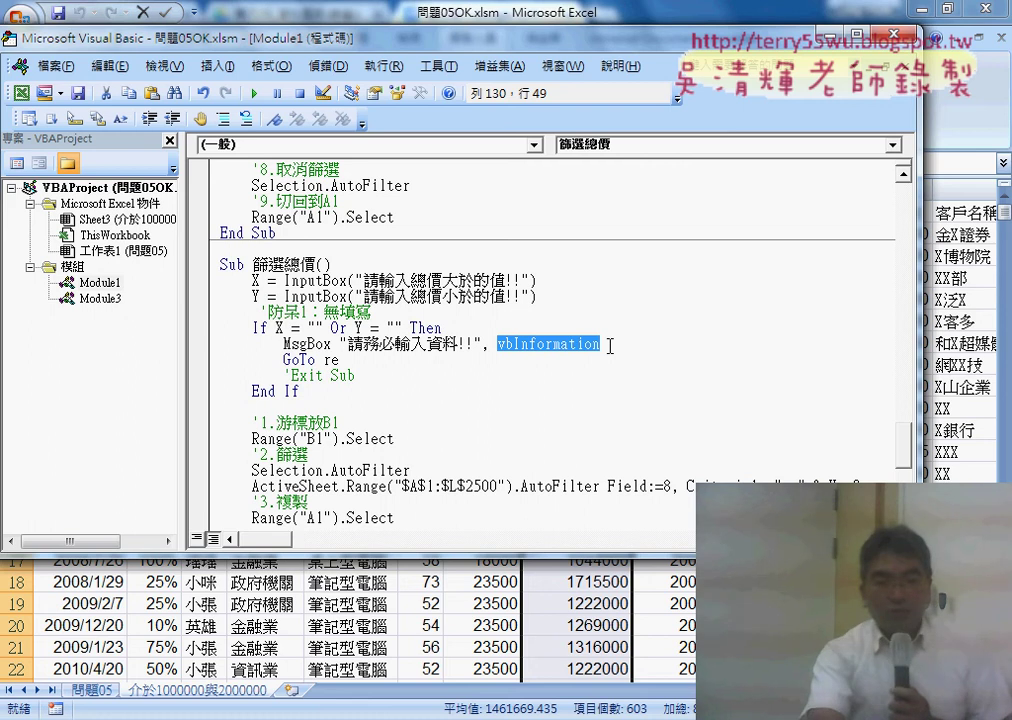
pyautogui.moveTo(283, 359)
pyautogui.mouseDown()
pyautogui.moveTo(343, 360)
pyautogui.moveTo(284, 375)
pyautogui.mouseUp()
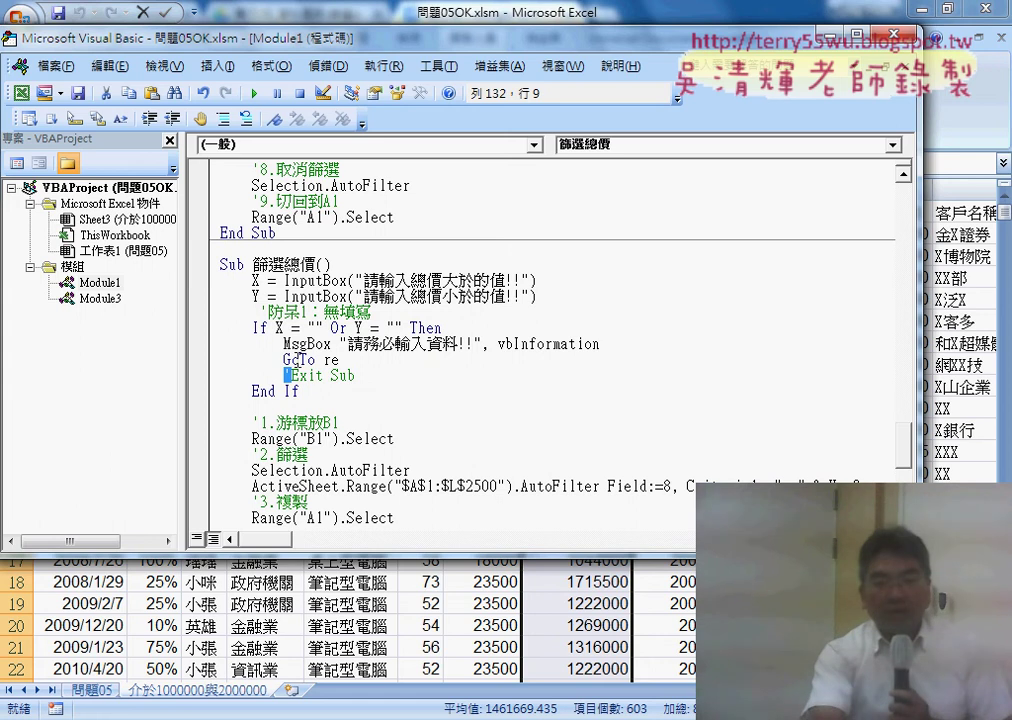
pyautogui.moveTo(284, 360); pyautogui.dragTo(335, 364)
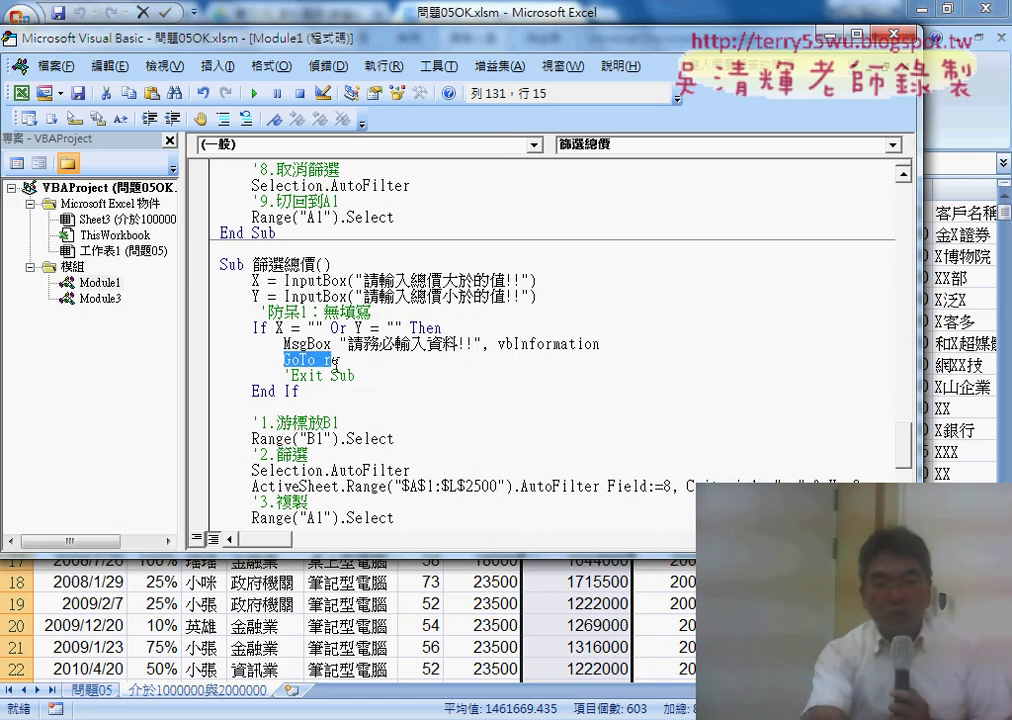
# Add a re: label below the Sub 篩選總價() line and run the macro with F5.
pyautogui.click(347, 266)
pyautogui.press('Return')
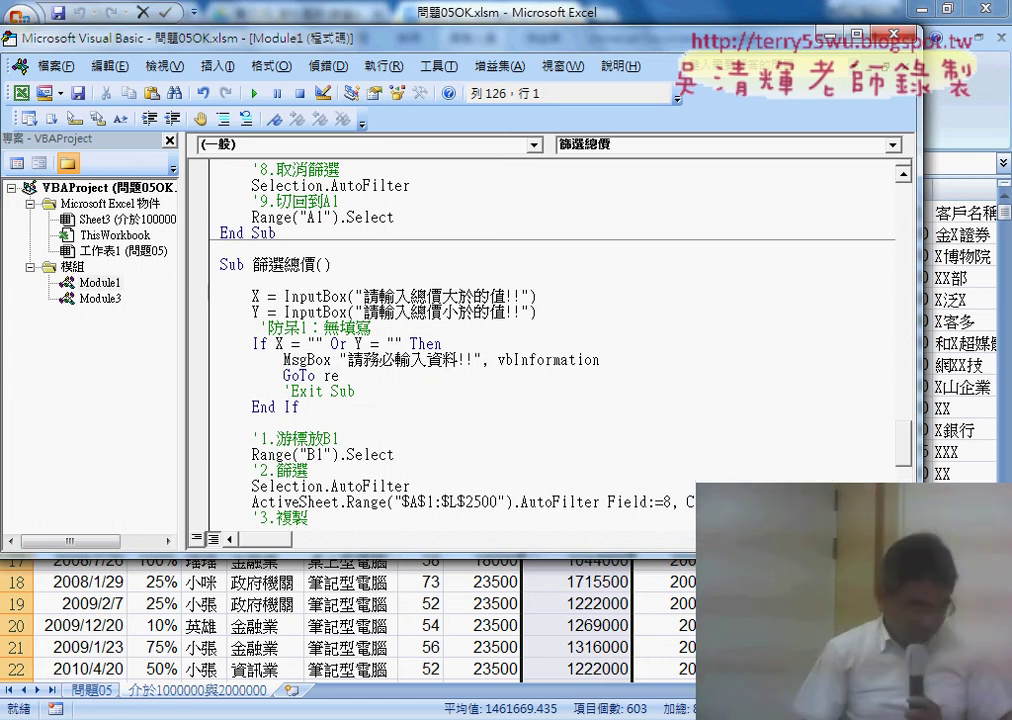
pyautogui.write('re')
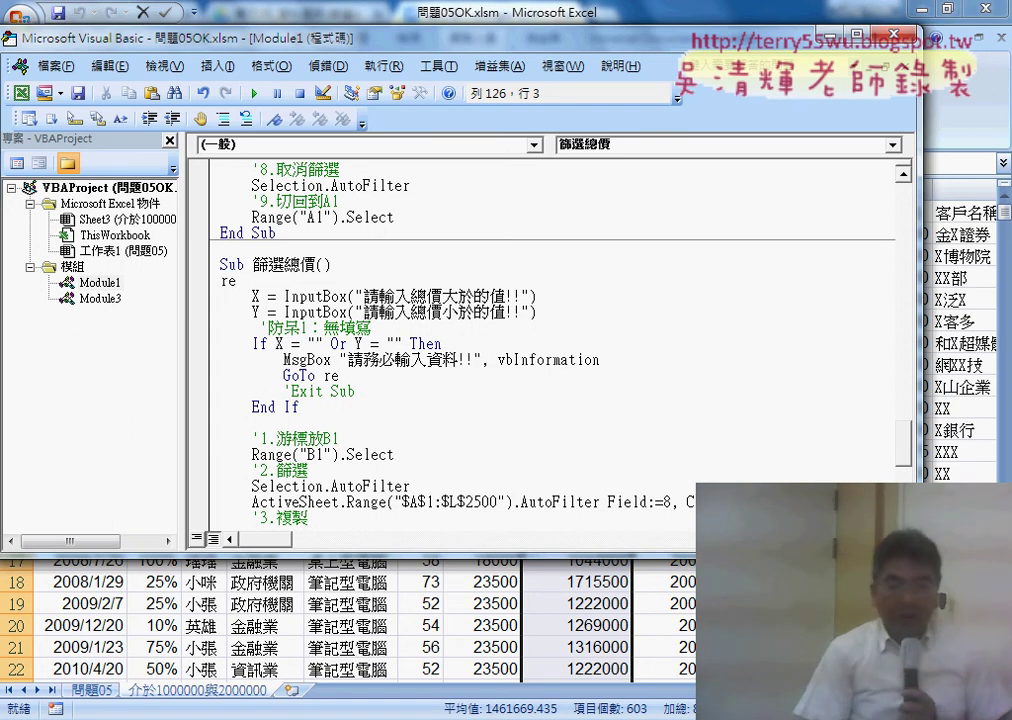
pyautogui.write(':')
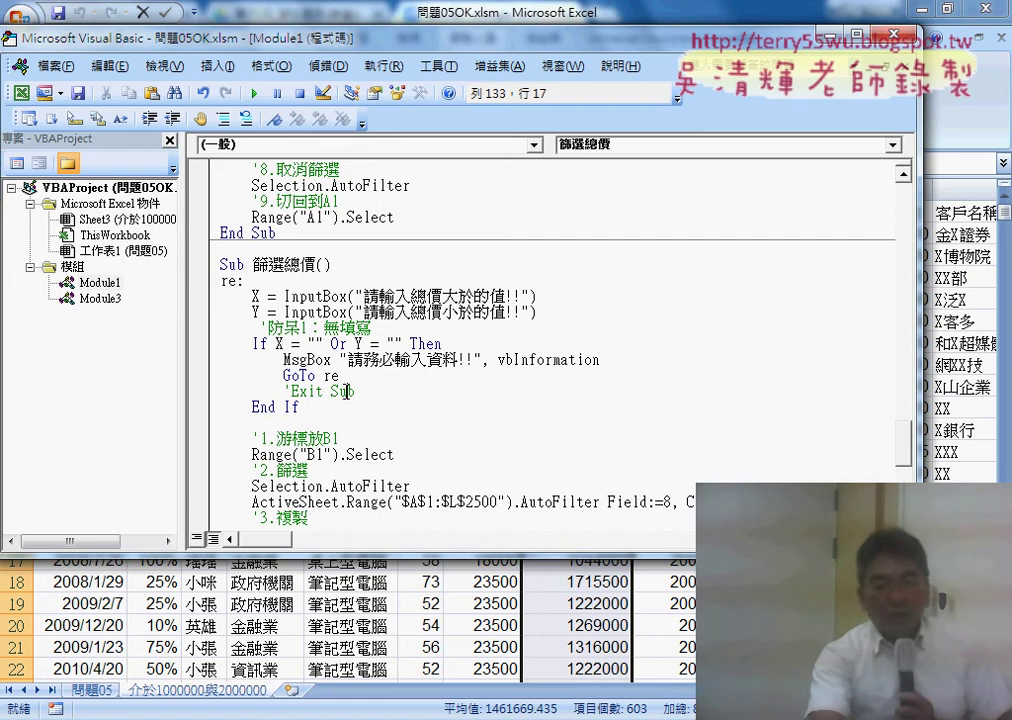
pyautogui.moveTo(284, 375); pyautogui.dragTo(333, 375)
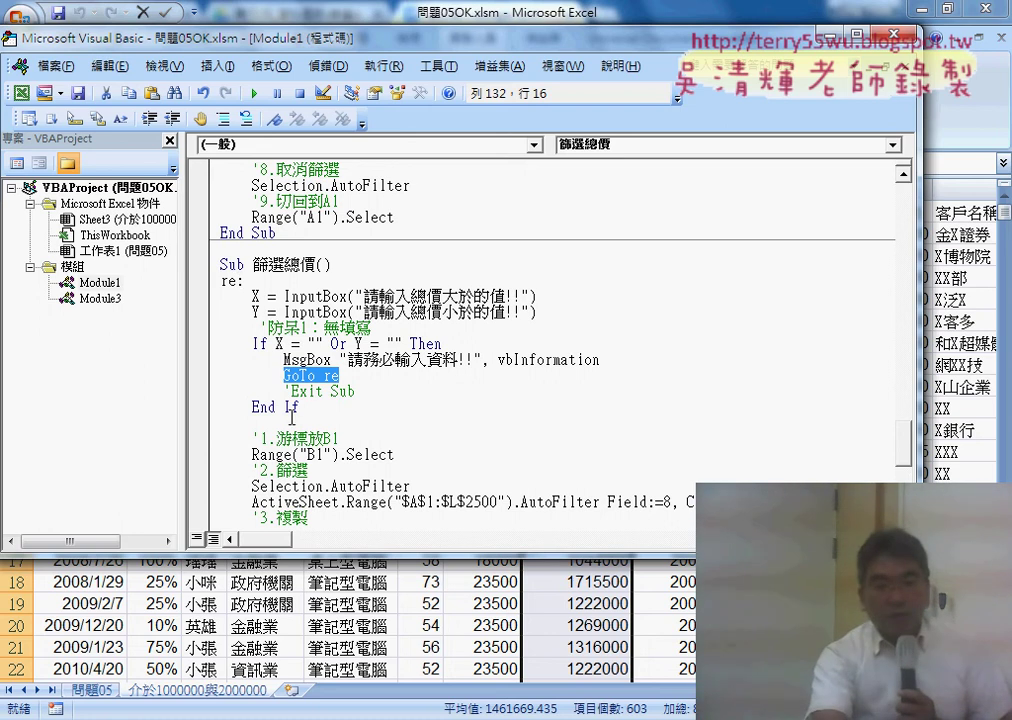
pyautogui.moveTo(292, 417); pyautogui.dragTo(195, 347)
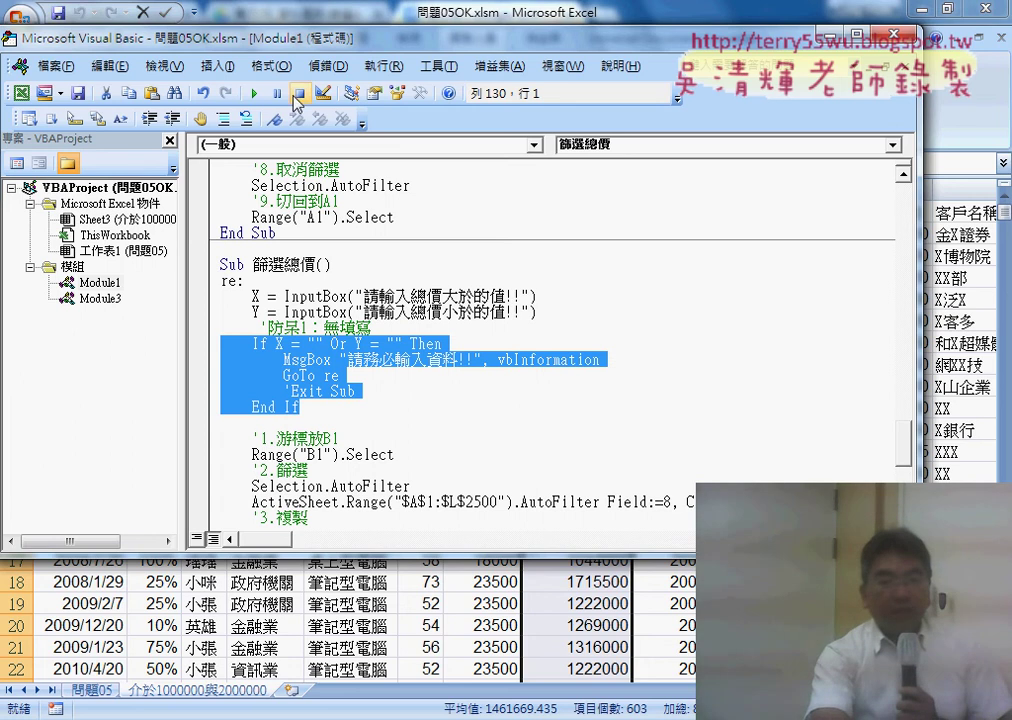
pyautogui.press('F5')
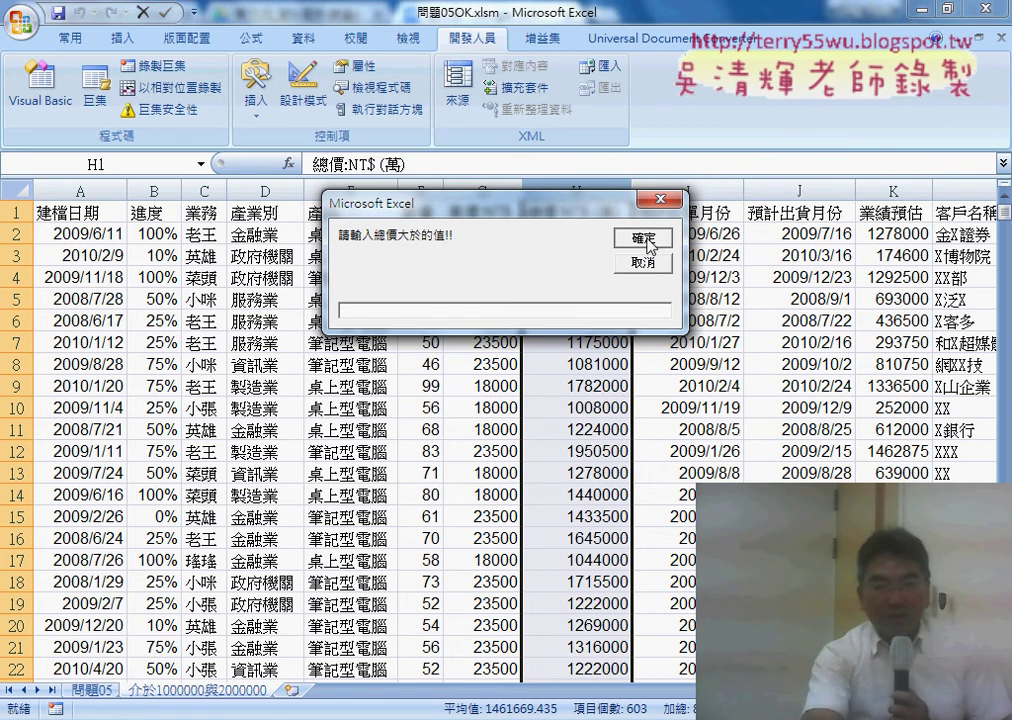
# Submit both total-price prompts empty and dismiss the must-enter-data warning.
pyautogui.click(649, 243)
pyautogui.click(645, 240)
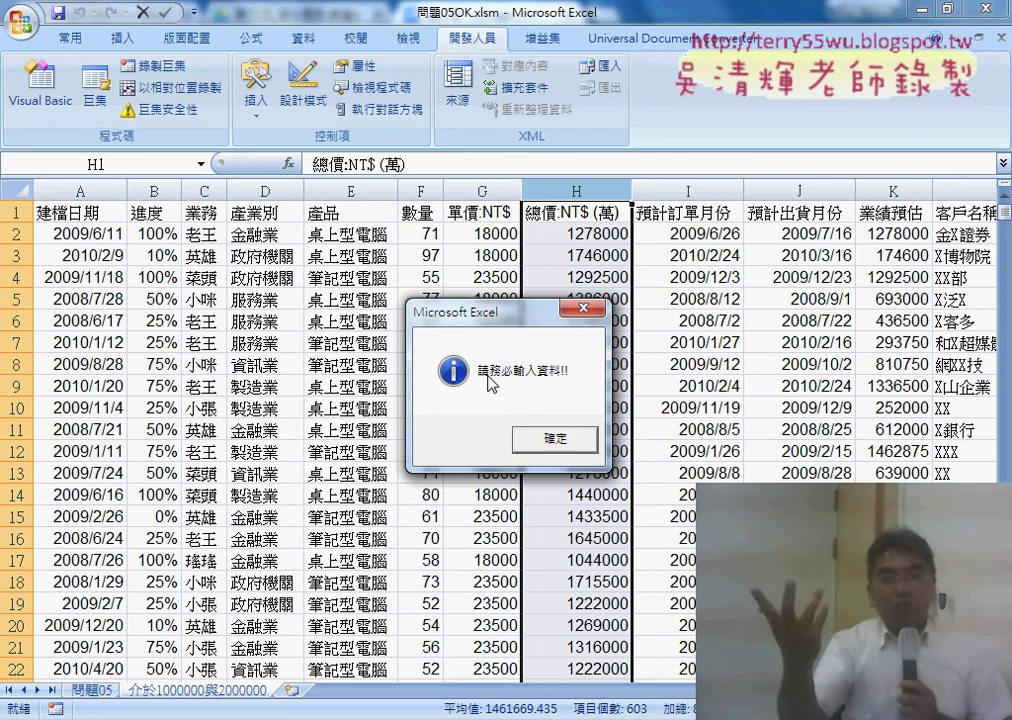
pyautogui.click(548, 438)
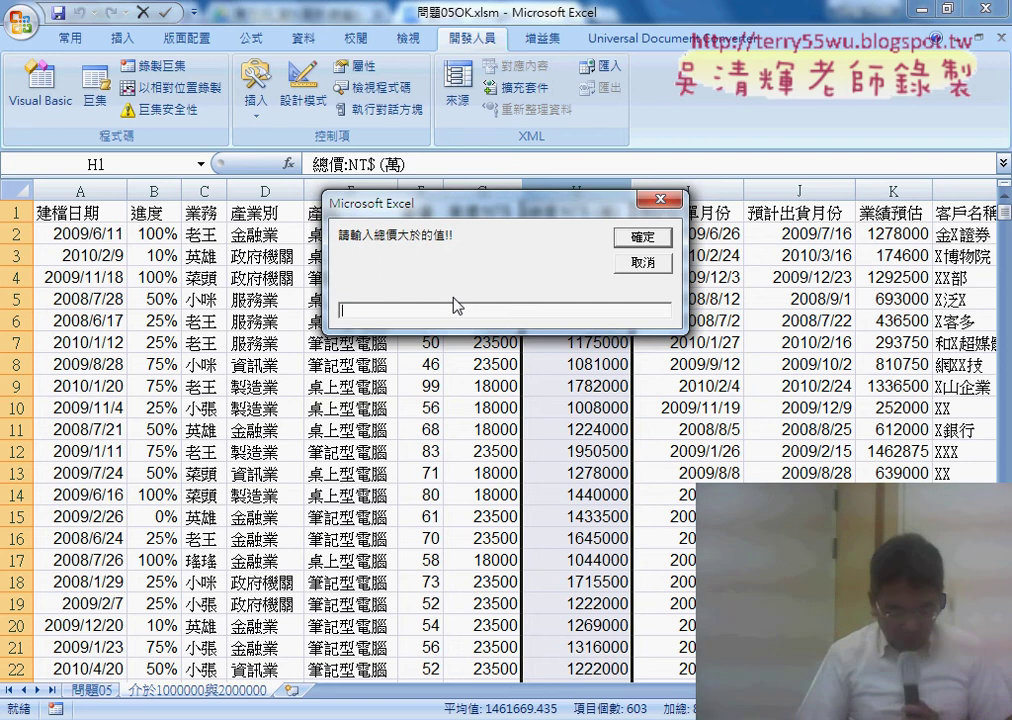
# Enter 500000 as the lower limit and 1000000 as the upper limit.
pyautogui.write('500000')
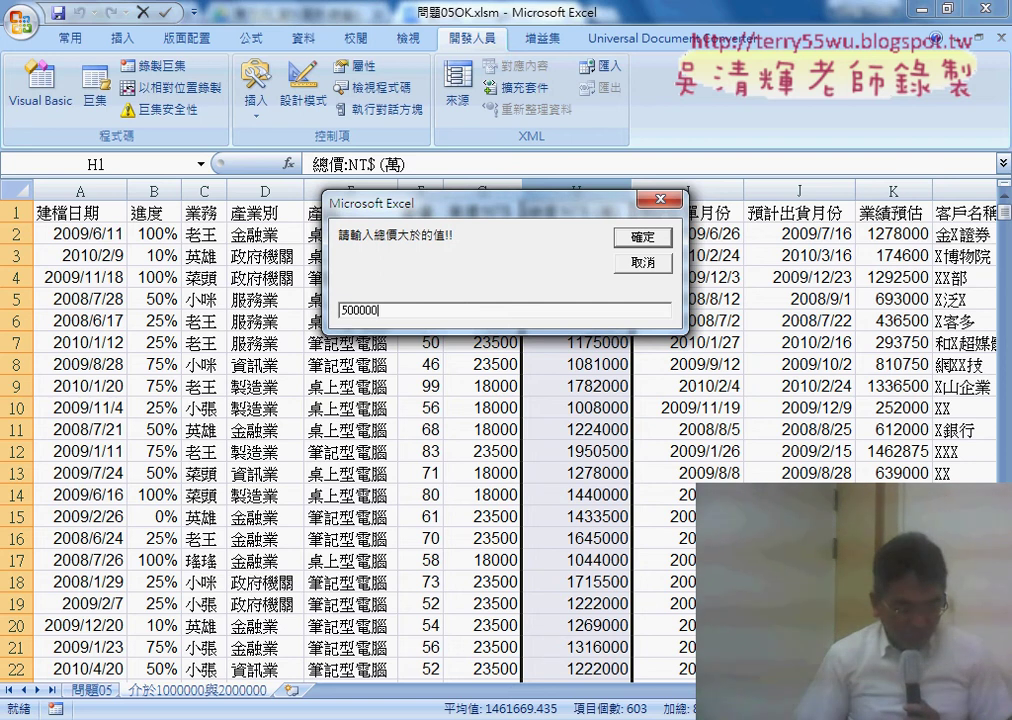
pyautogui.press('Return')
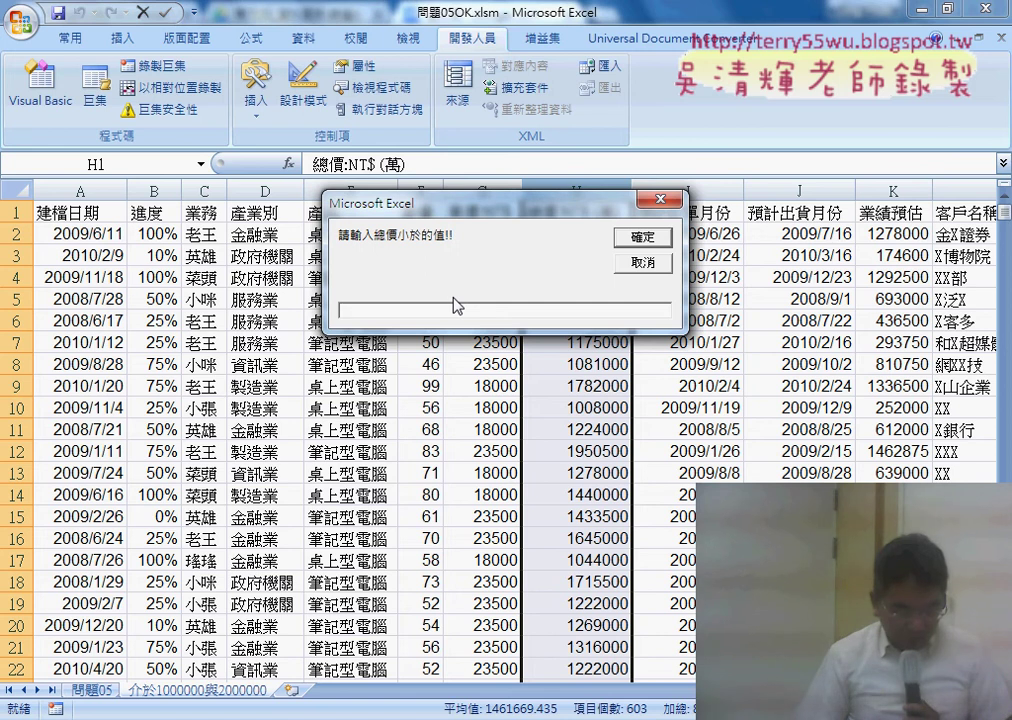
pyautogui.write('100')
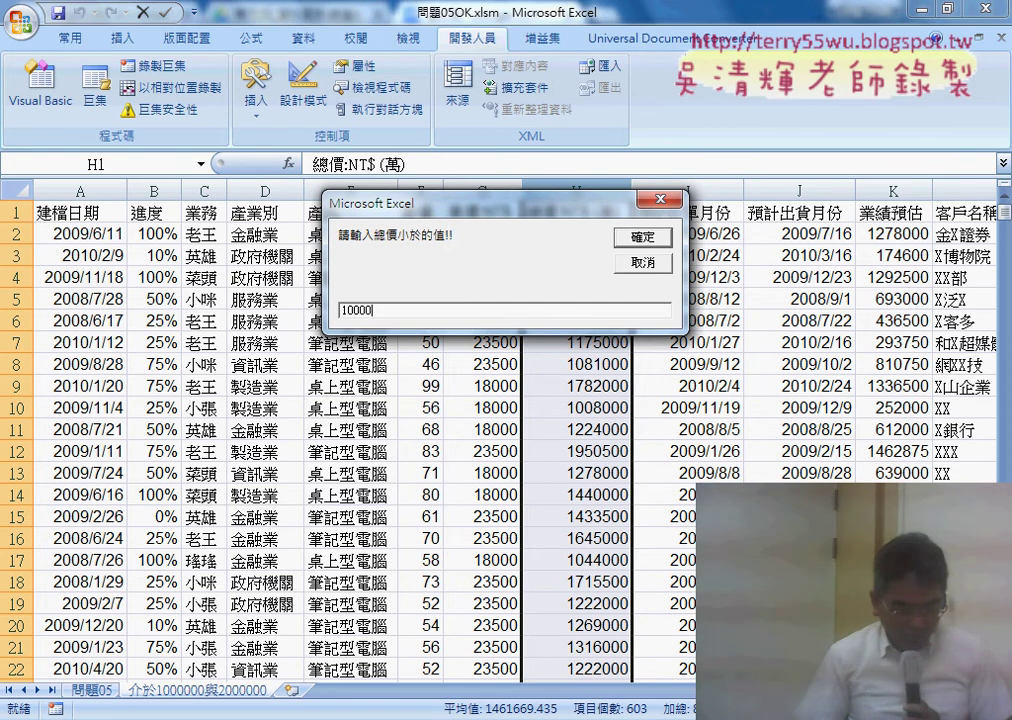
pyautogui.write('00')
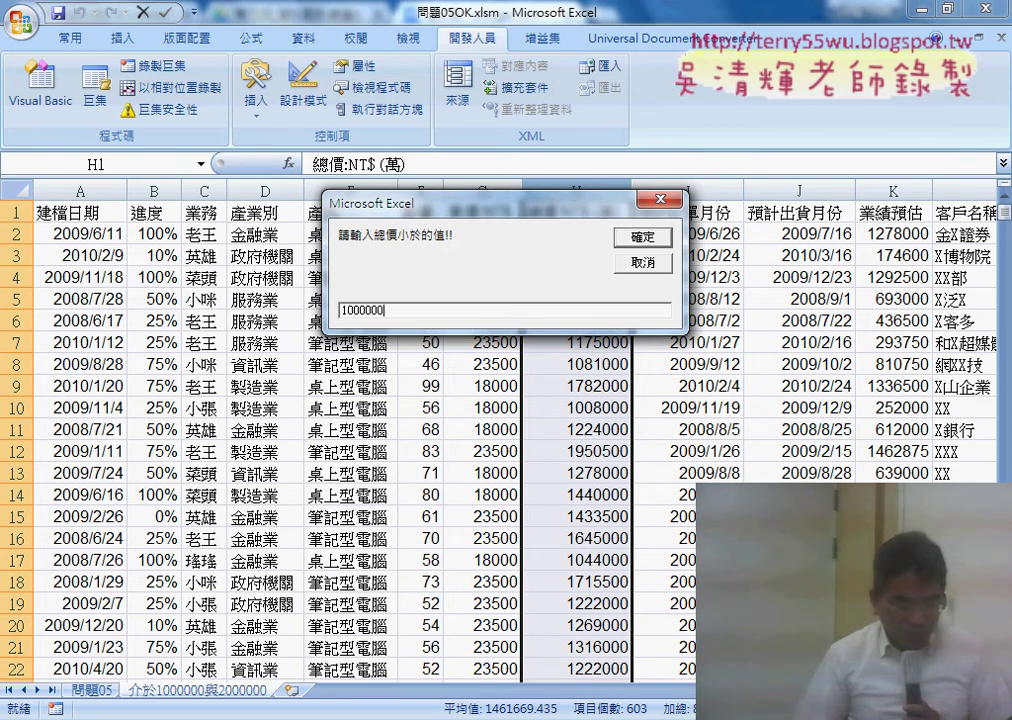
pyautogui.press('Return')
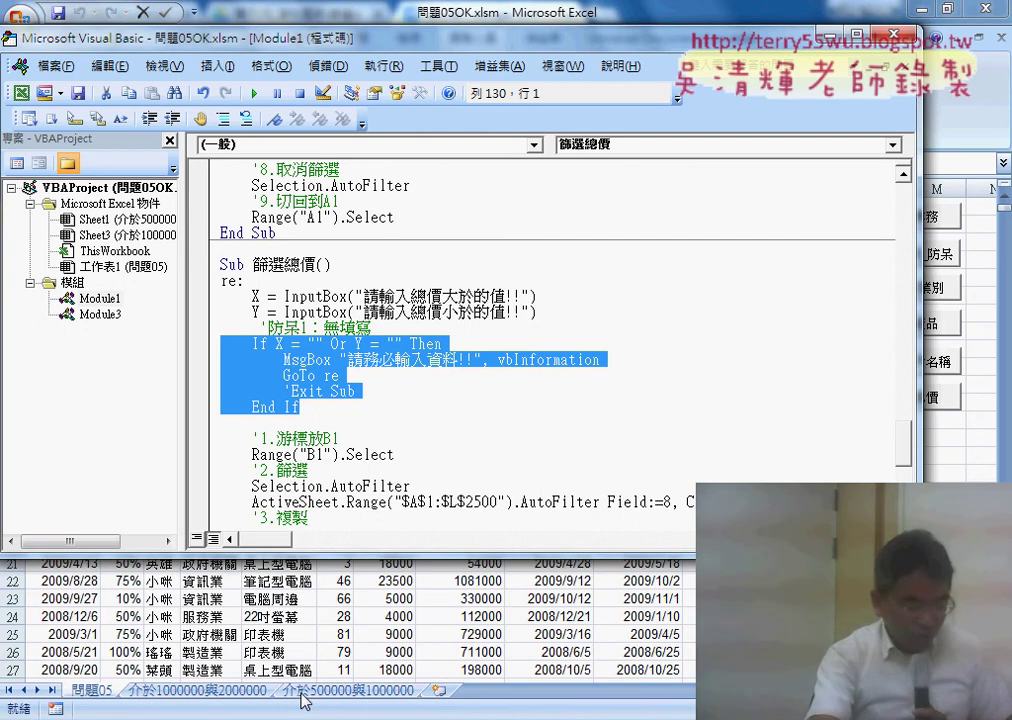
# Delete the 介於500000與1000000 result sheet.
pyautogui.click(359, 695)
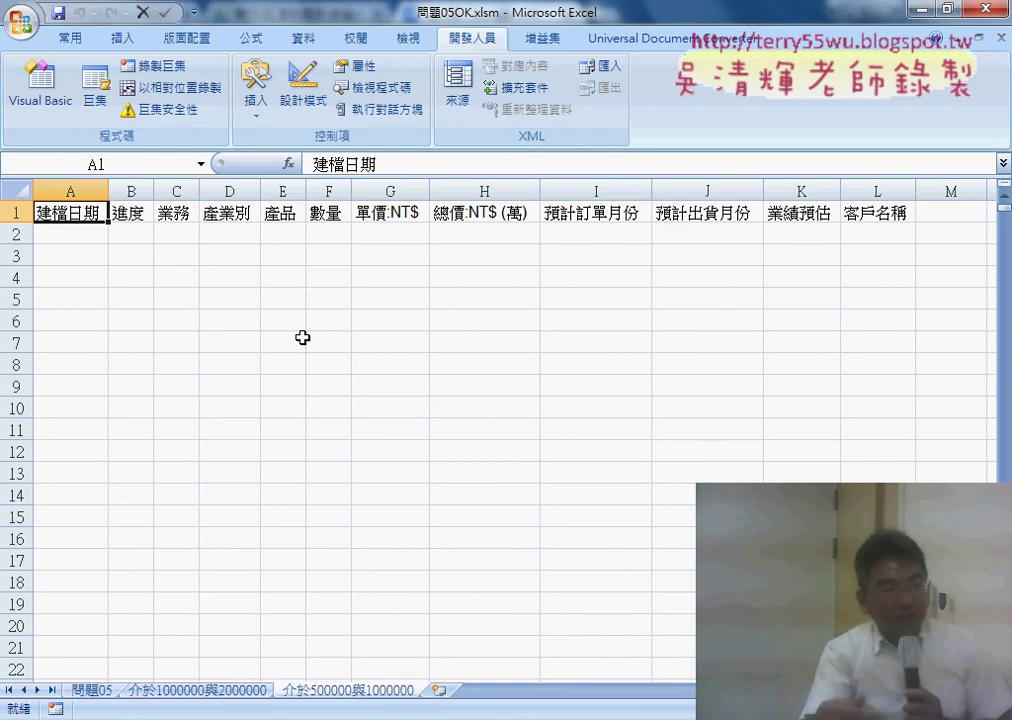
pyautogui.rightClick(349, 699)
pyautogui.click(443, 481)
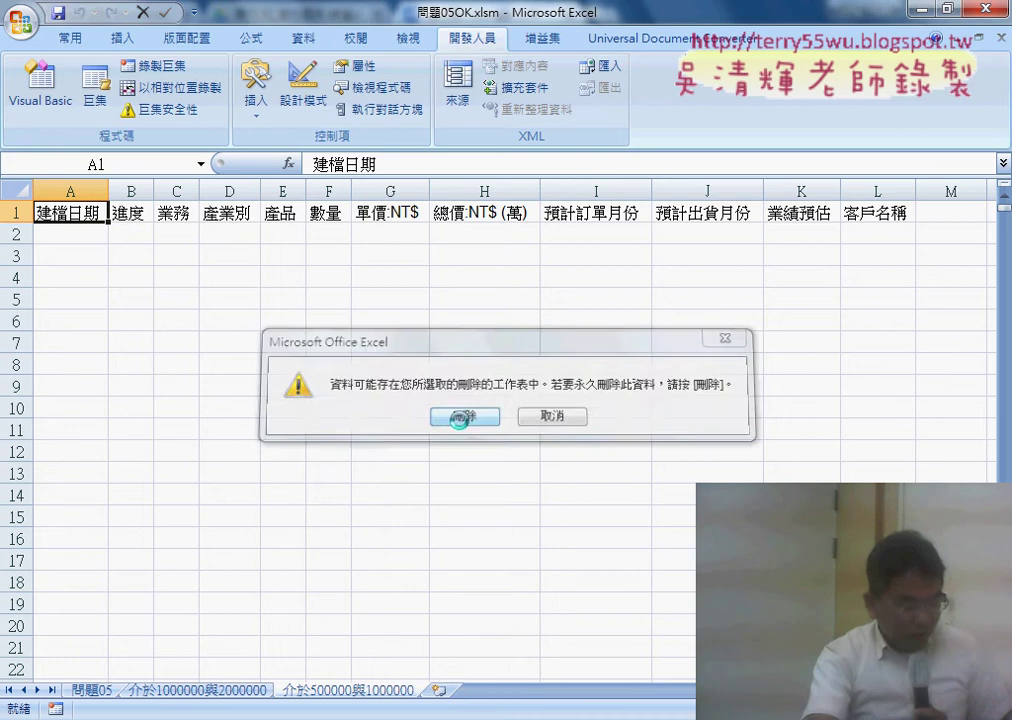
pyautogui.click(459, 417)
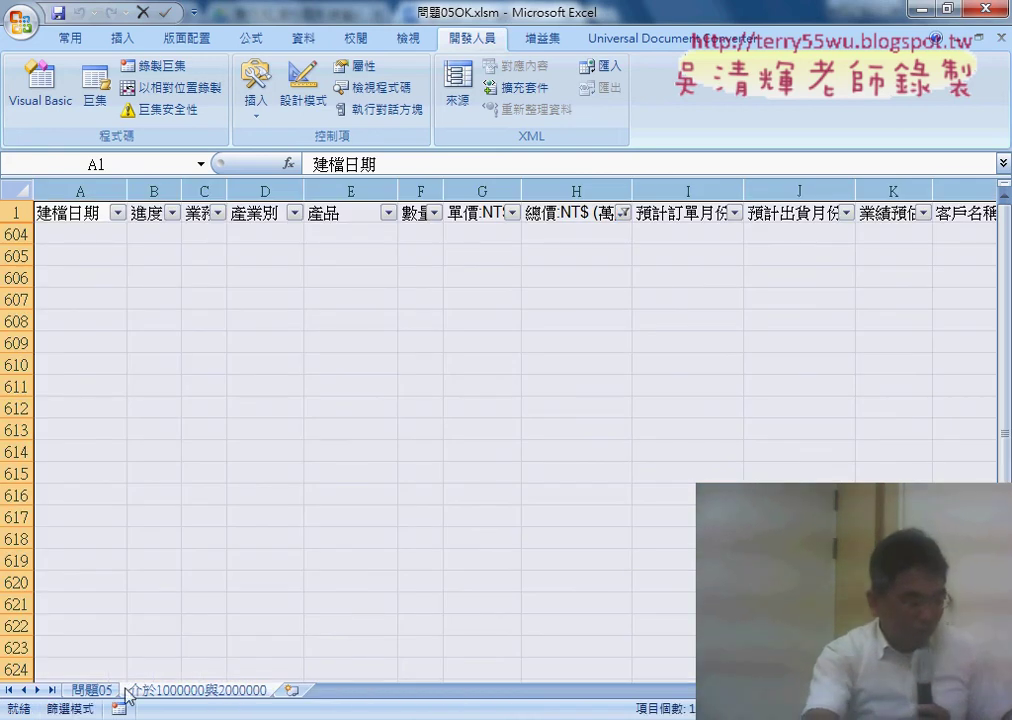
# Clear the filter and turn off AutoFilter on the 問題05 sheet.
pyautogui.click(296, 39)
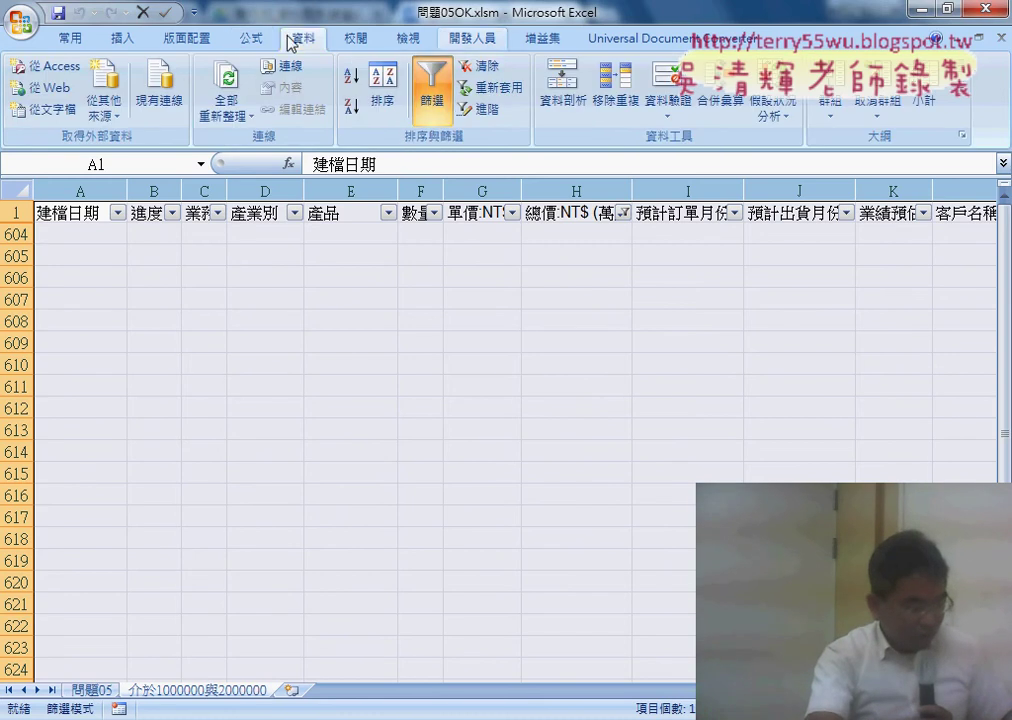
pyautogui.click(428, 104)
pyautogui.click(88, 691)
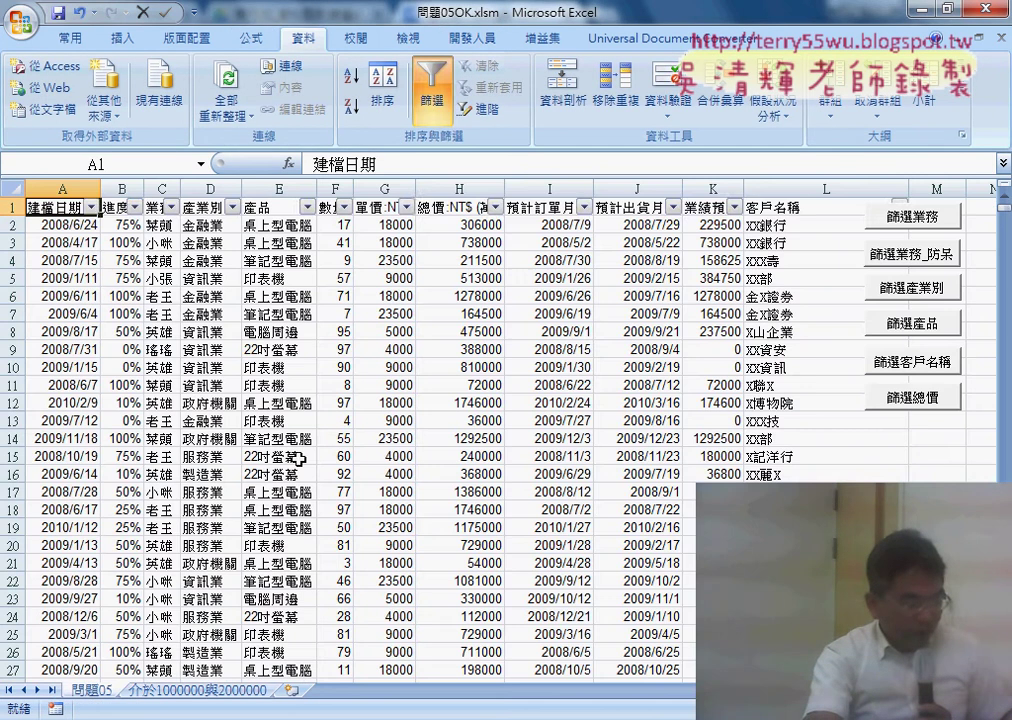
pyautogui.click(432, 95)
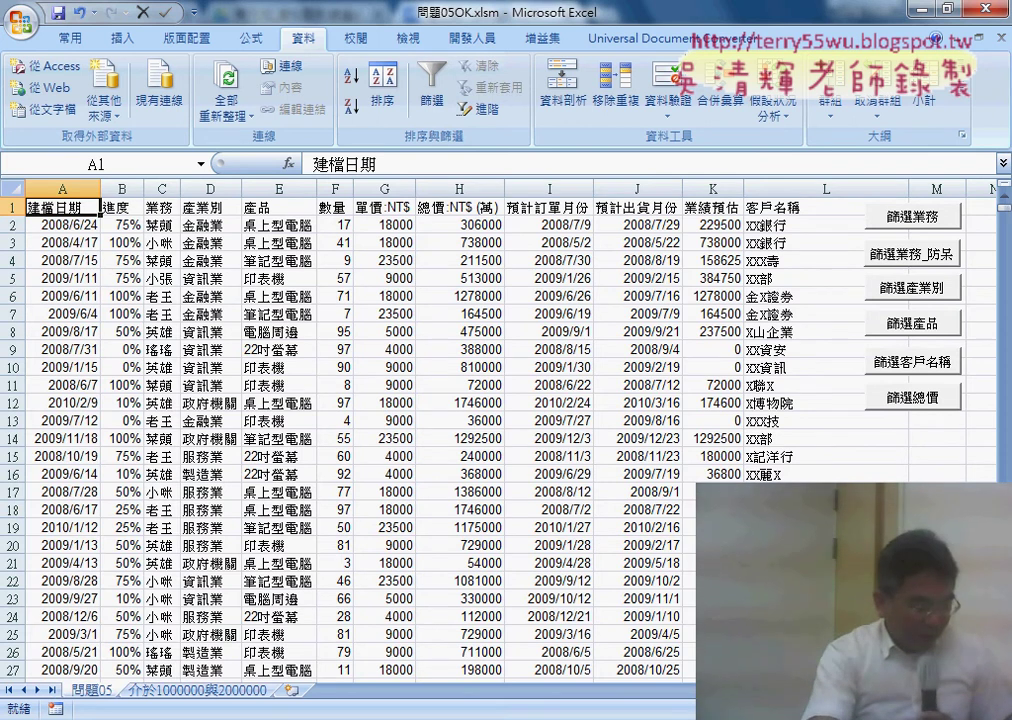
# Select the '防呆2 block that deletes an existing same-named sheet in the code notes.
pyautogui.click(462, 650)
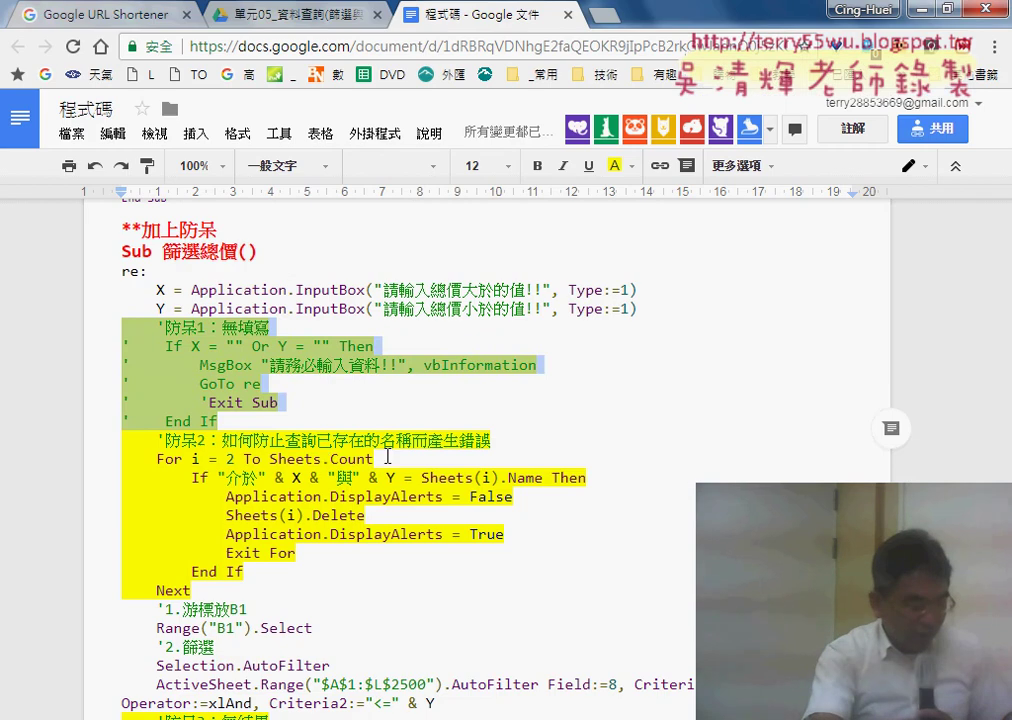
pyautogui.click(324, 459)
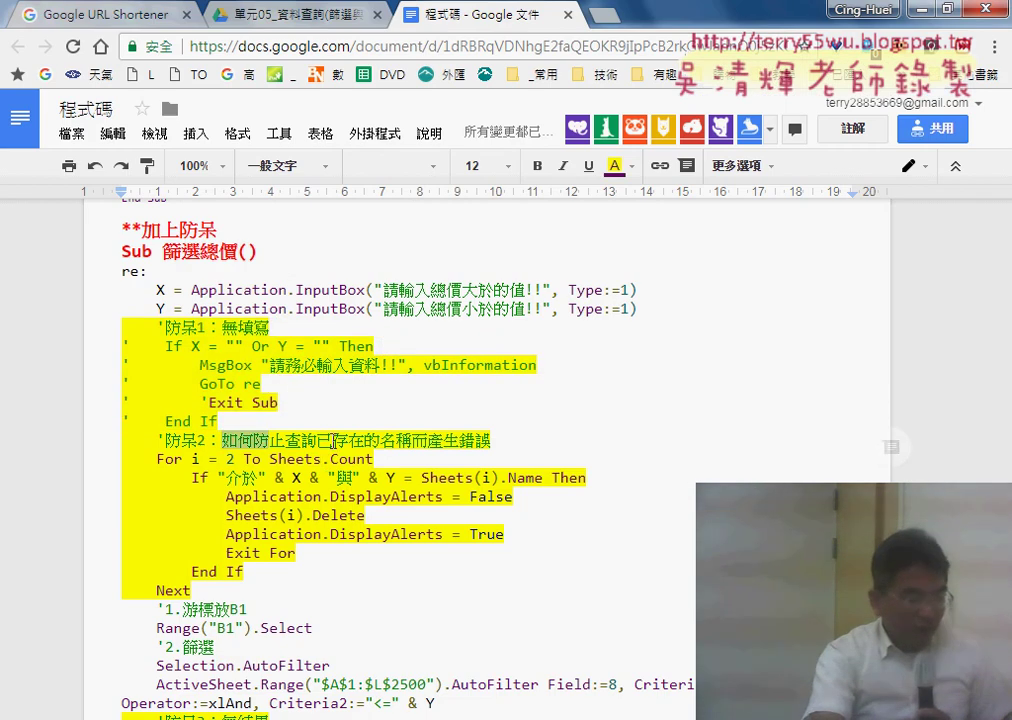
pyautogui.moveTo(222, 441); pyautogui.dragTo(370, 440)
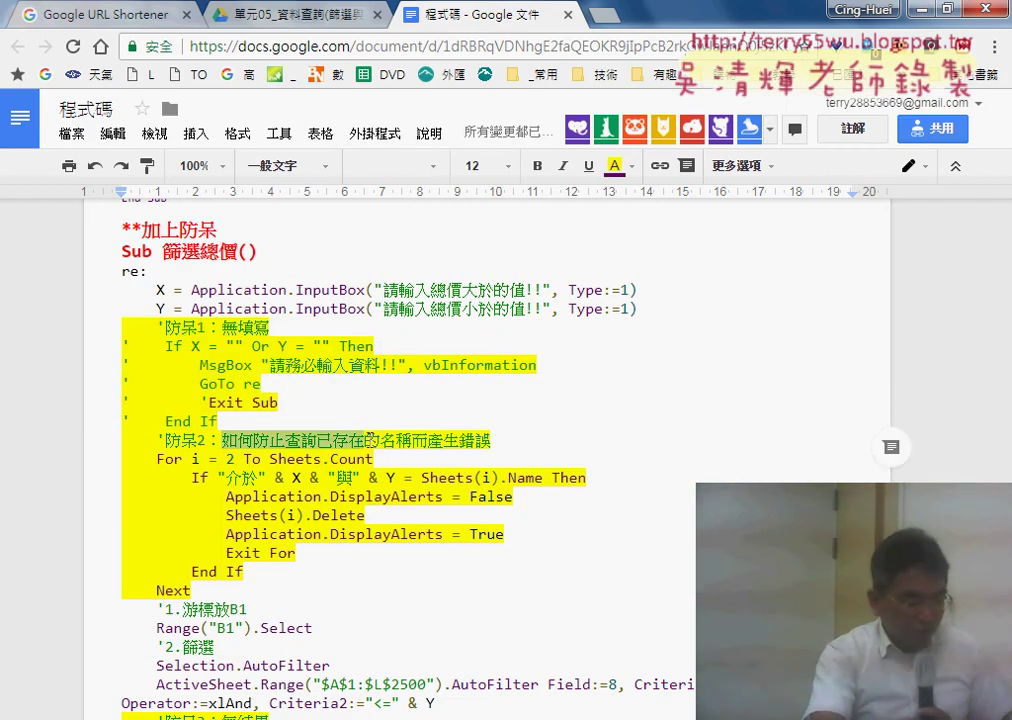
pyautogui.moveTo(212, 588); pyautogui.dragTo(99, 446)
pyautogui.hotkey('ctrl', 'c')
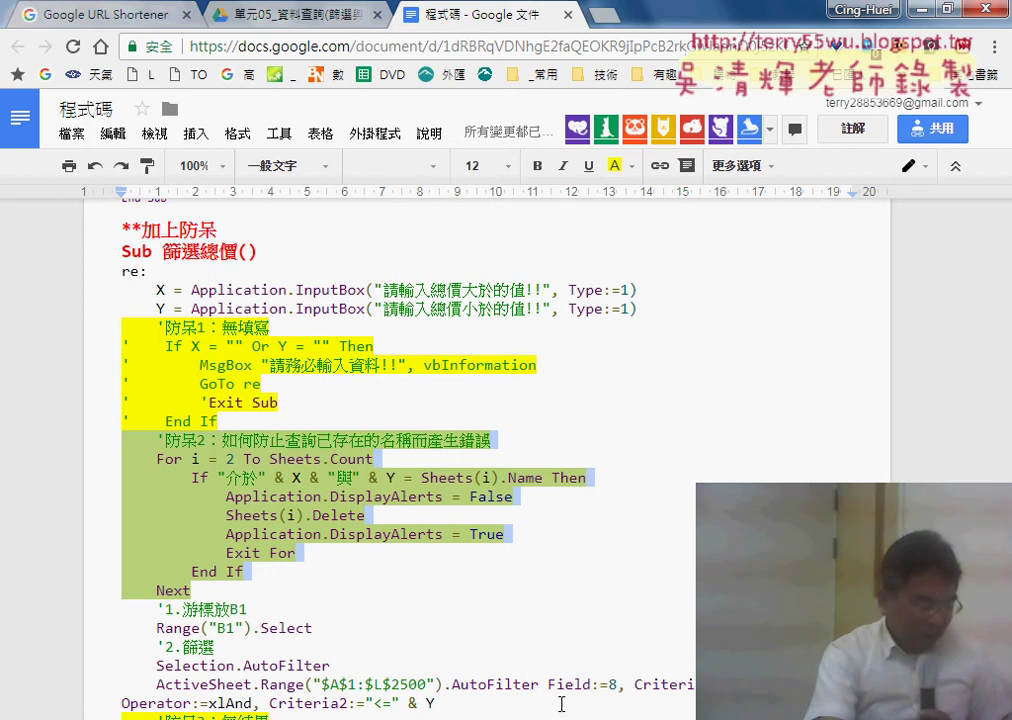
pyautogui.click(600, 600)
# Paste the 防呆2 loop below the first End If and highlight its 介於X與Y name expression.
pyautogui.scroll(-1, 557, 453)
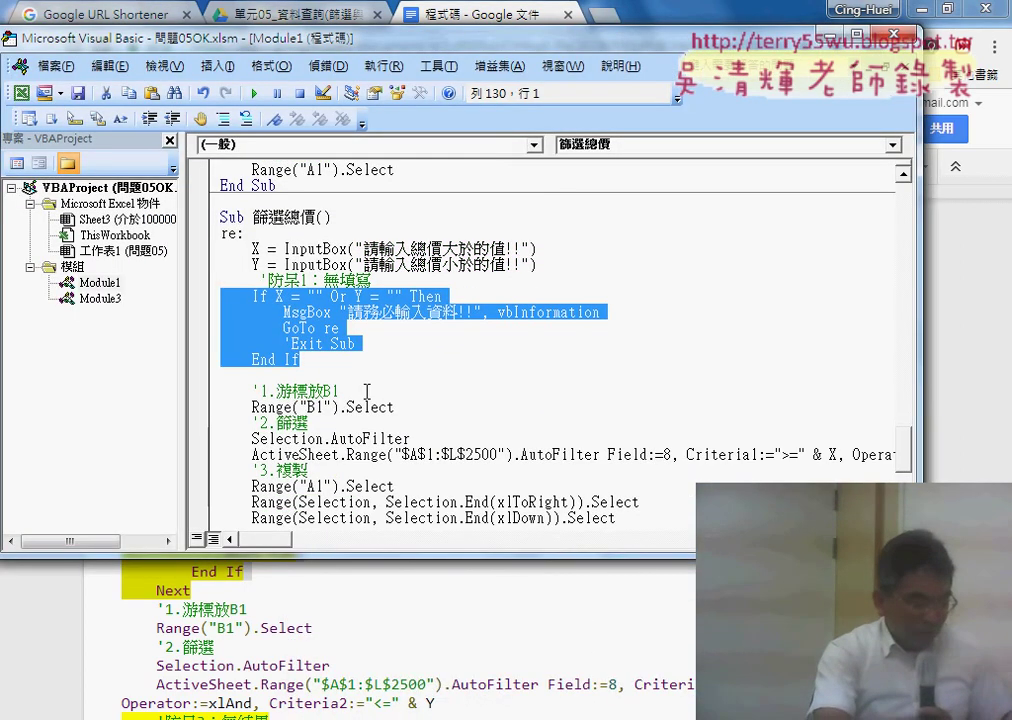
pyautogui.click(240, 380)
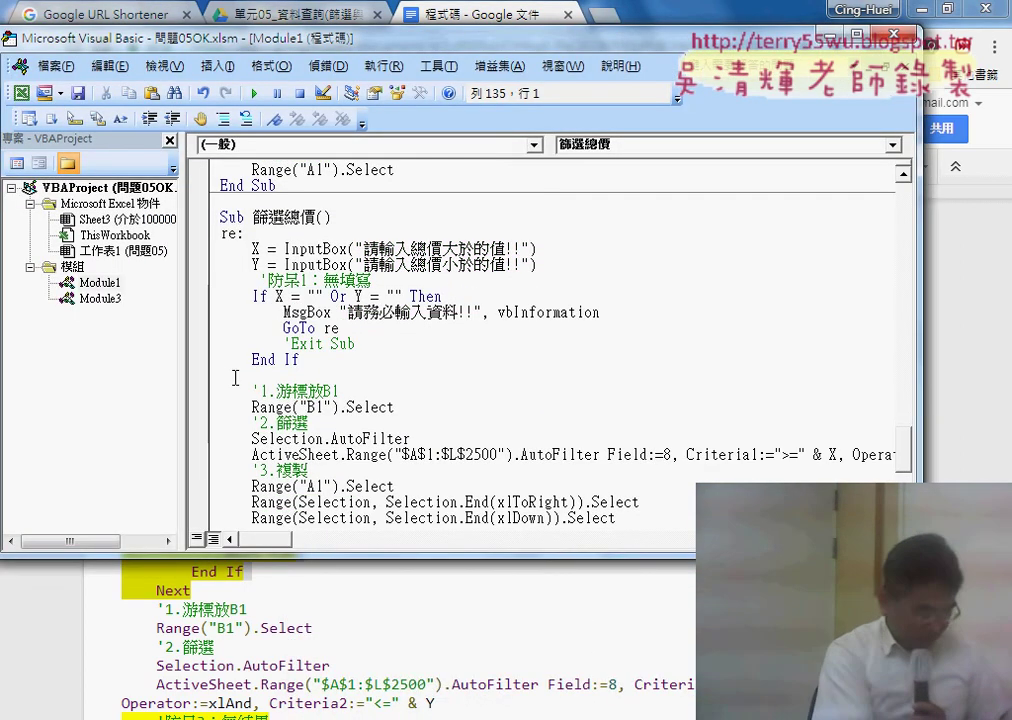
pyautogui.hotkey('ctrl', 'v')
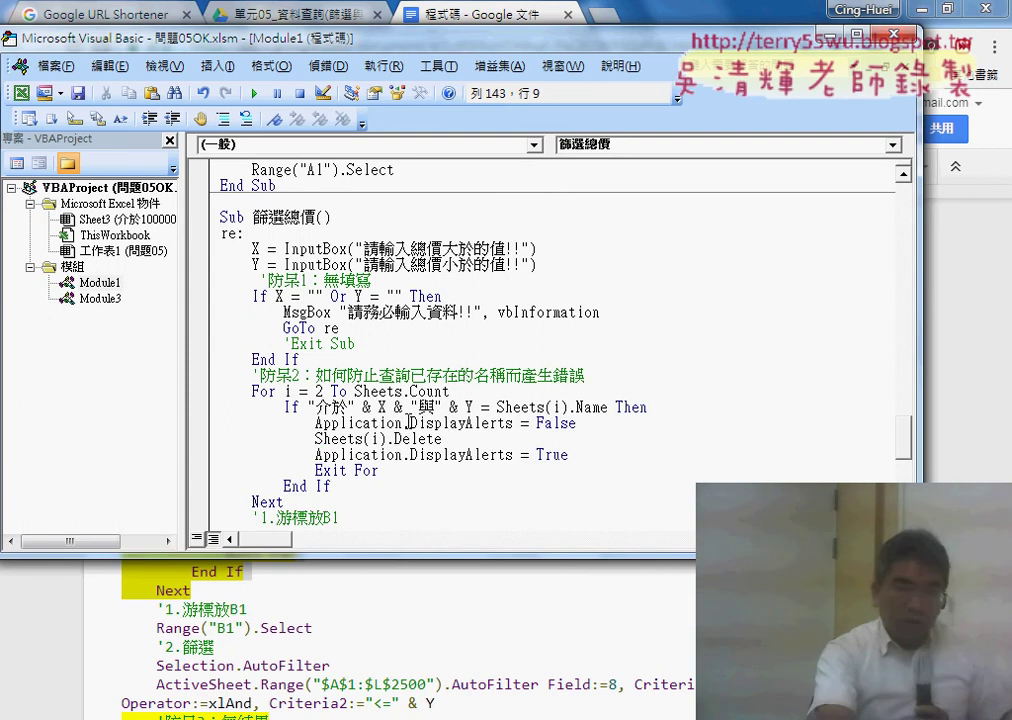
pyautogui.scroll(-1, 415, 418)
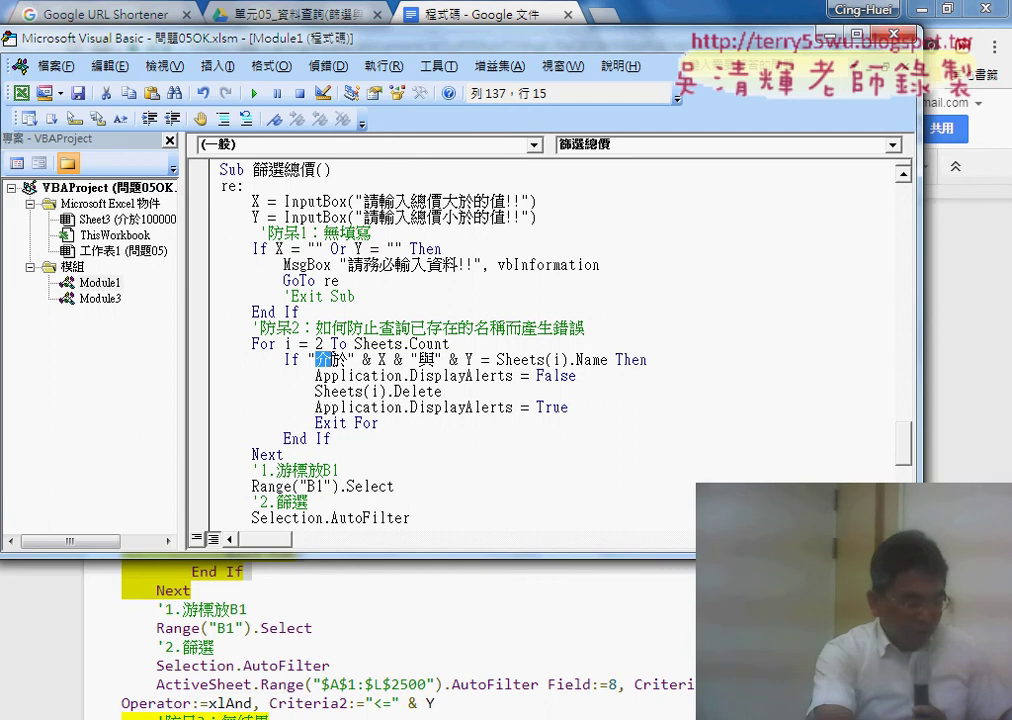
pyautogui.click(380, 358)
pyautogui.click(404, 358)
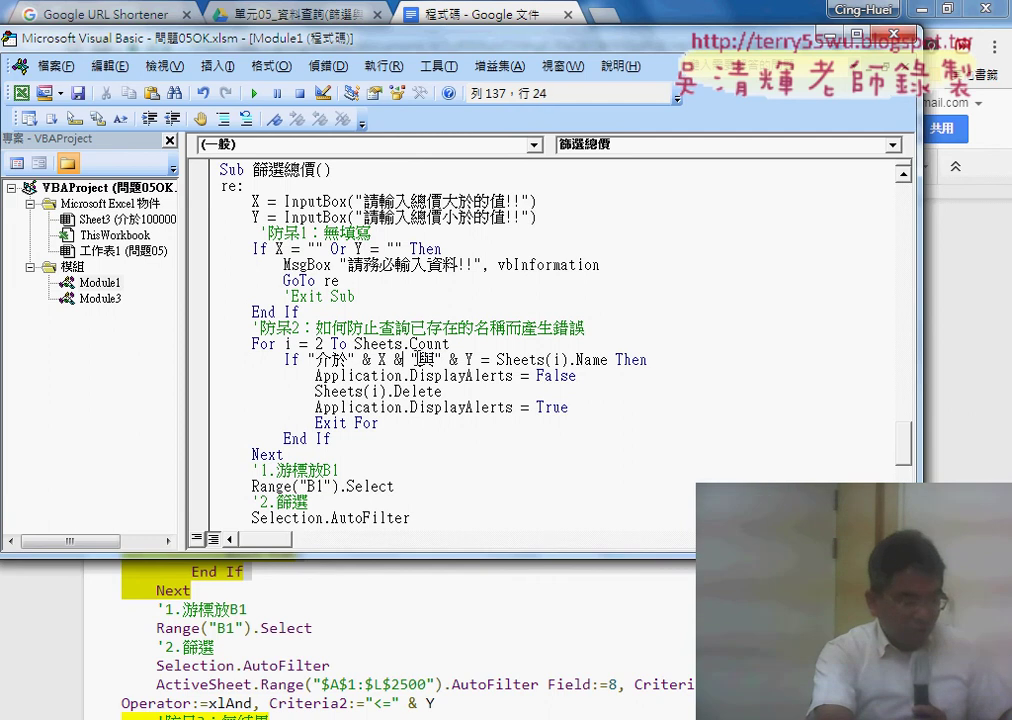
pyautogui.moveTo(480, 358); pyautogui.dragTo(316, 359)
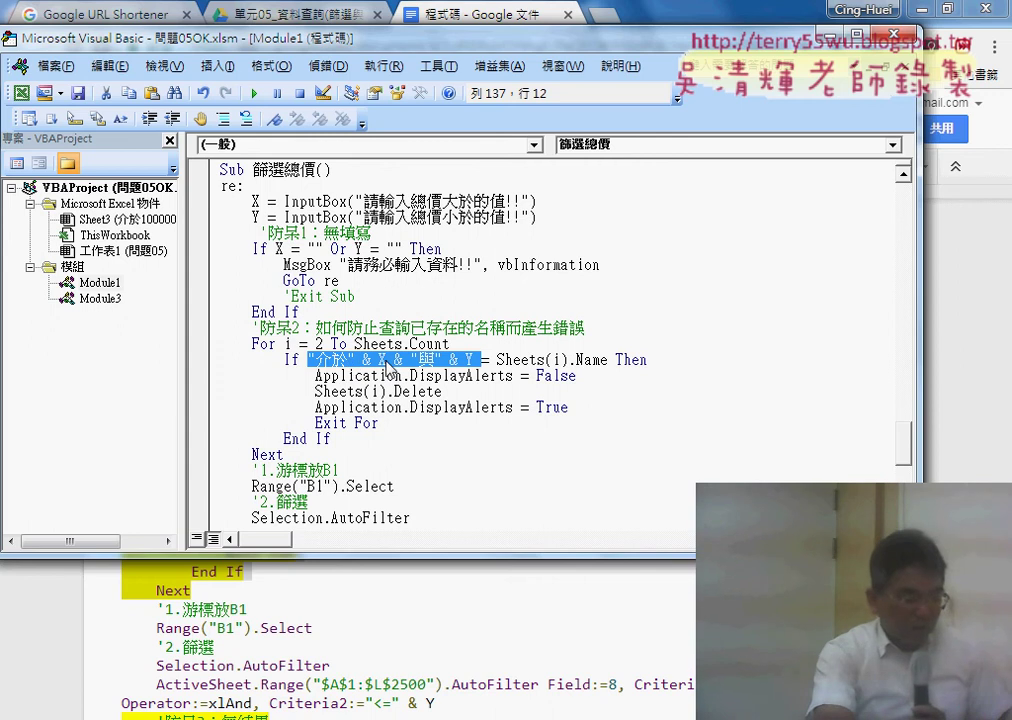
# Review the loop's name comparison, alert suppression, sheet delete and exit lines, then run the macro.
pyautogui.scroll(-4, 446, 375)
pyautogui.scroll(-1, 446, 375)
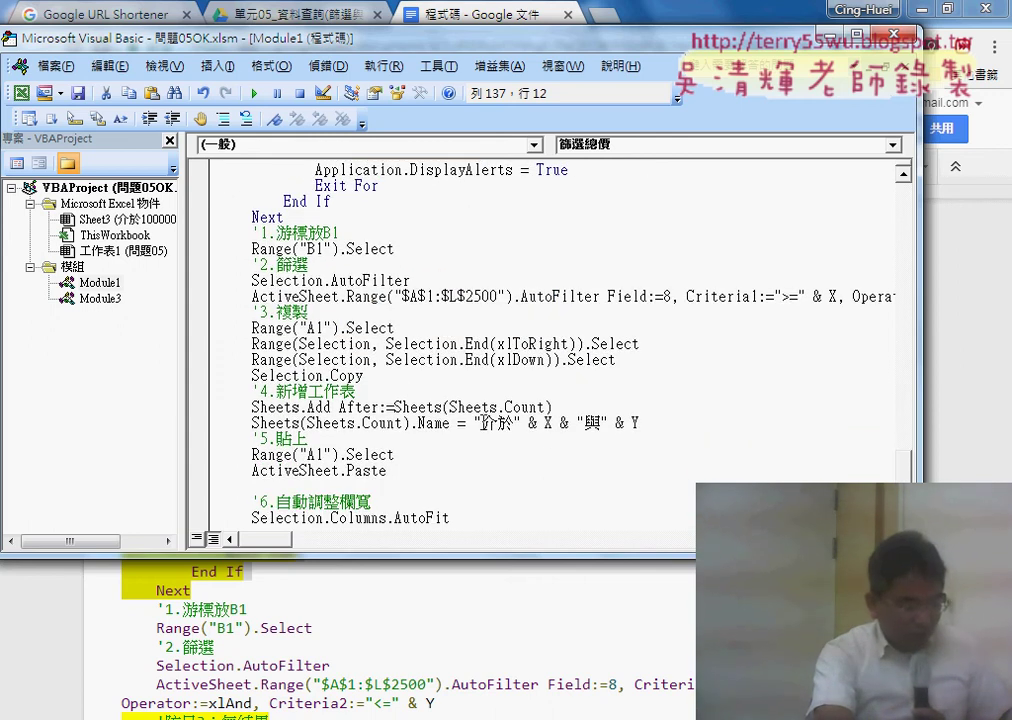
pyautogui.moveTo(474, 423); pyautogui.dragTo(643, 421)
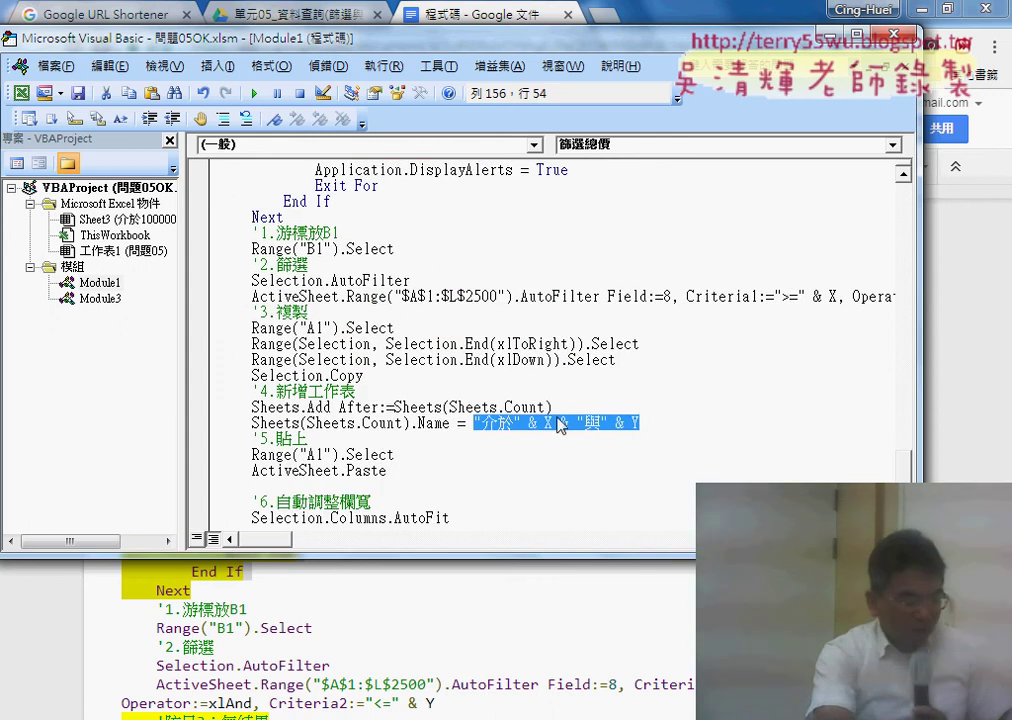
pyautogui.scroll(5, 560, 425)
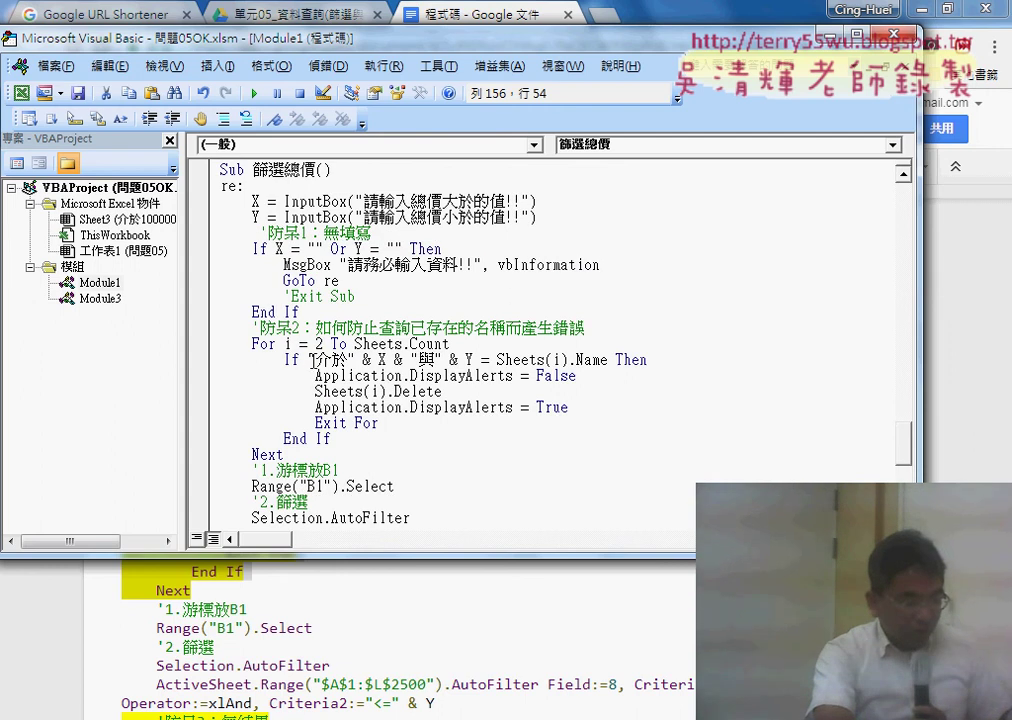
pyautogui.moveTo(310, 360); pyautogui.dragTo(453, 360)
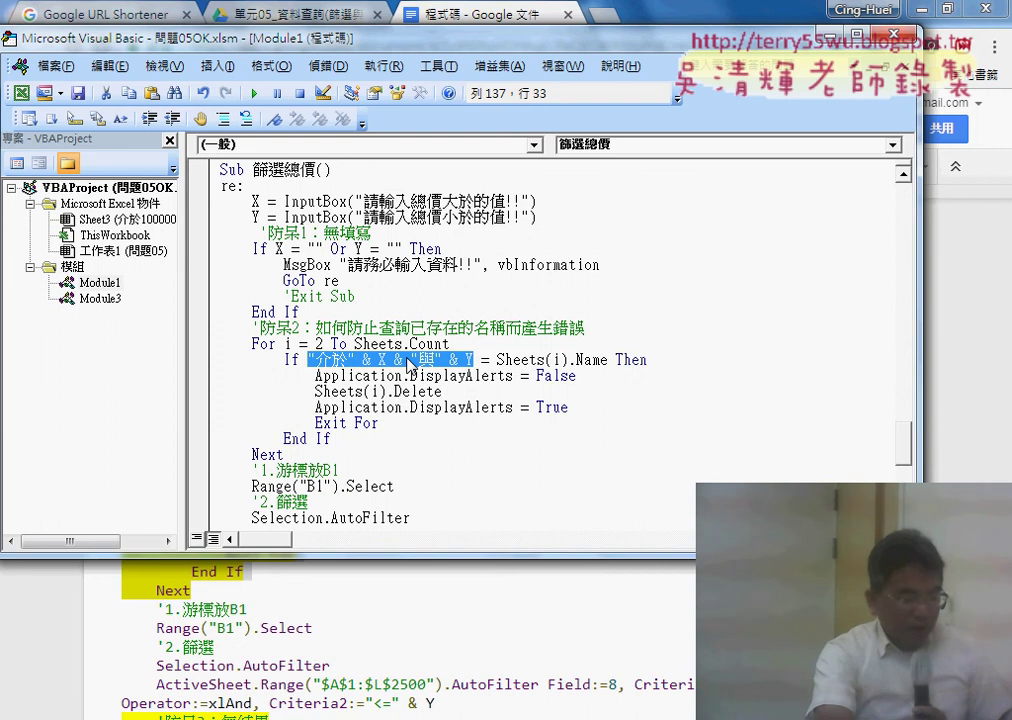
pyautogui.moveTo(497, 360); pyautogui.dragTo(609, 360)
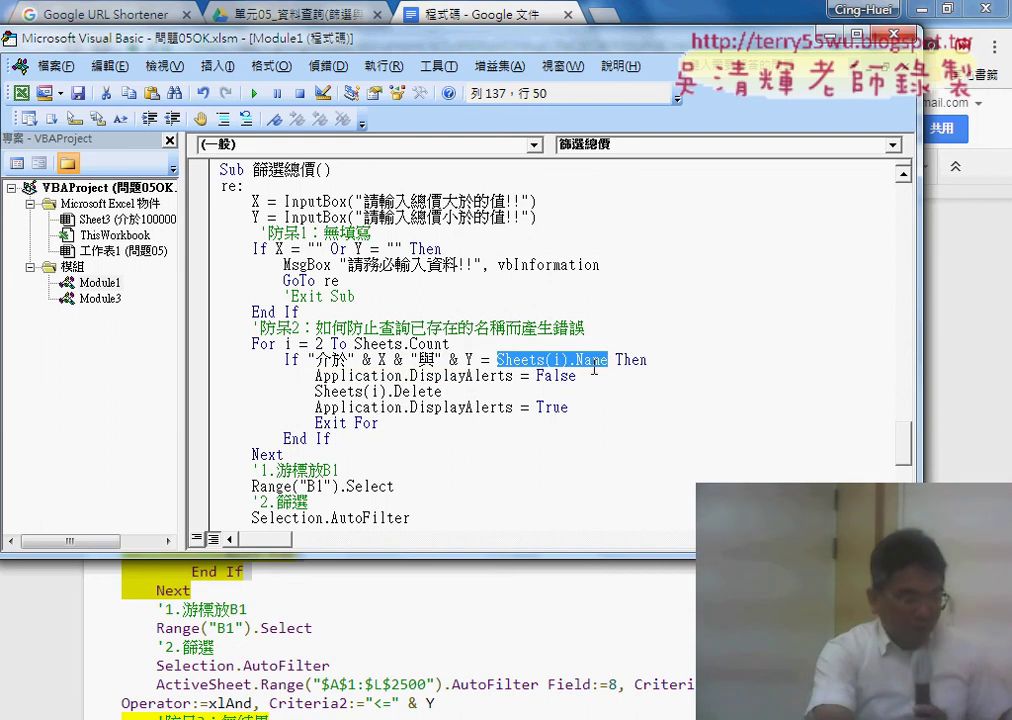
pyautogui.moveTo(315, 392); pyautogui.dragTo(444, 392)
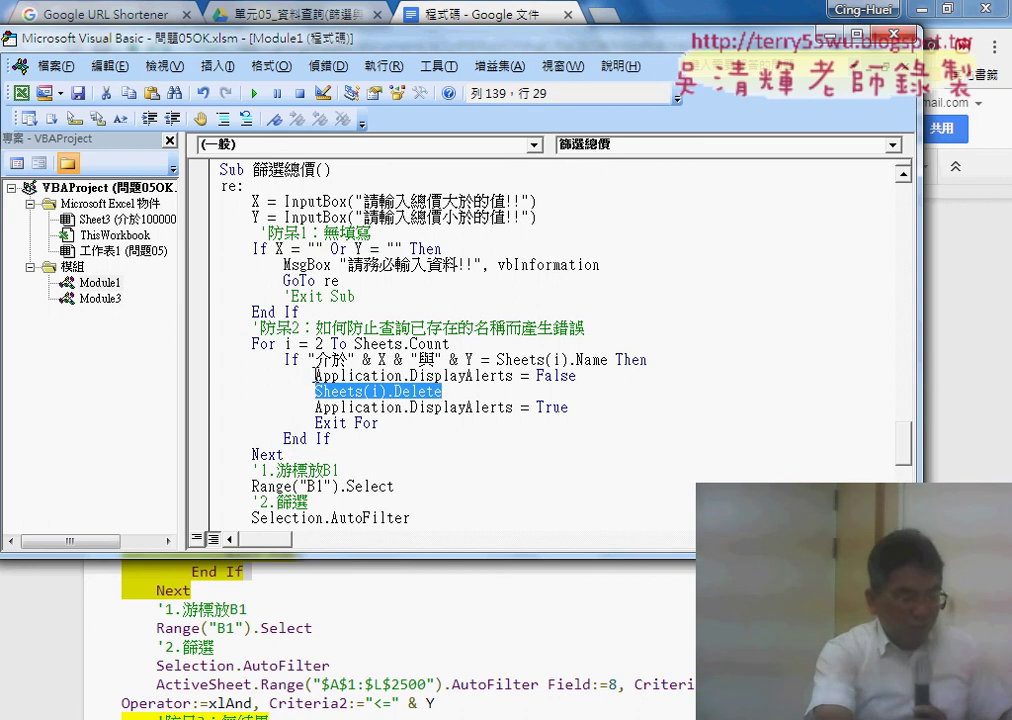
pyautogui.moveTo(316, 375); pyautogui.dragTo(595, 375)
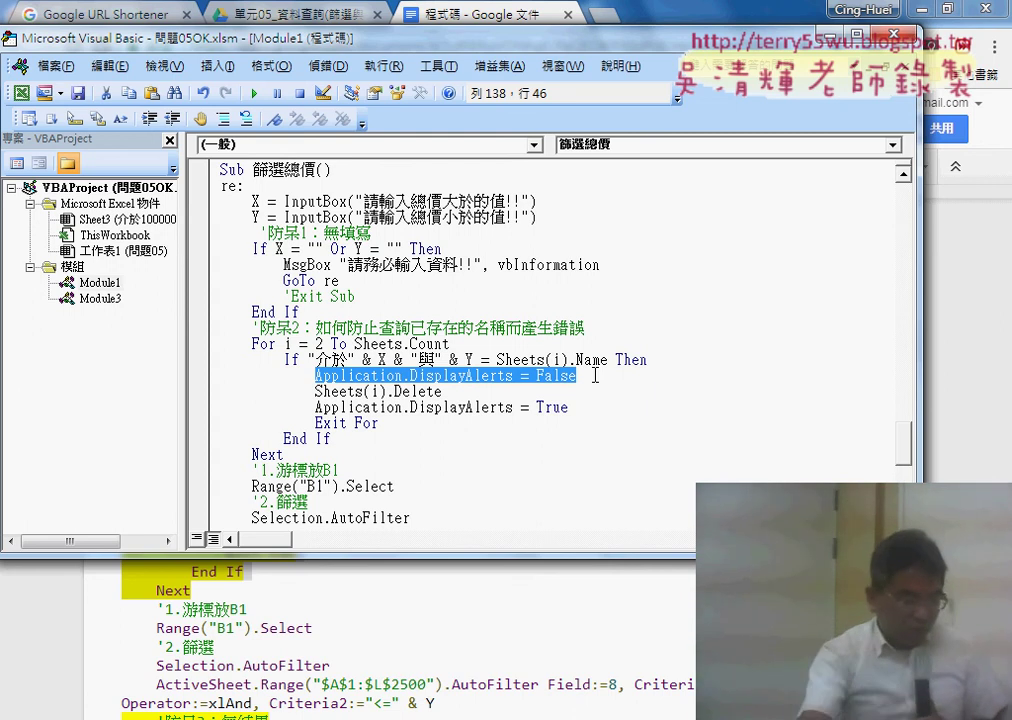
pyautogui.moveTo(380, 423); pyautogui.dragTo(320, 430)
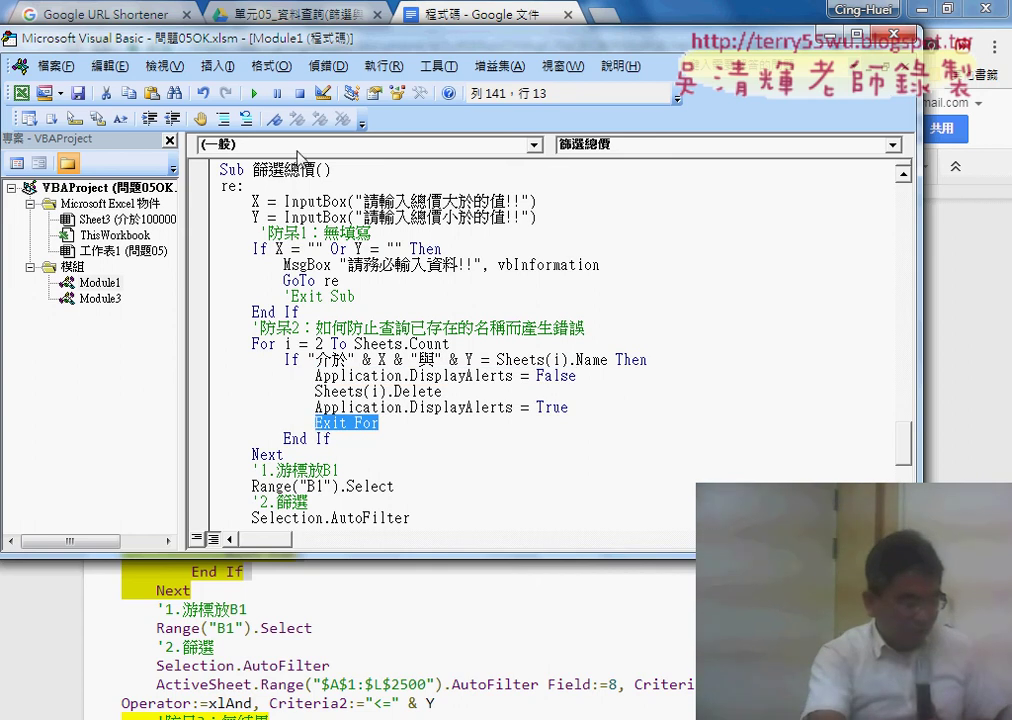
pyautogui.click(256, 95)
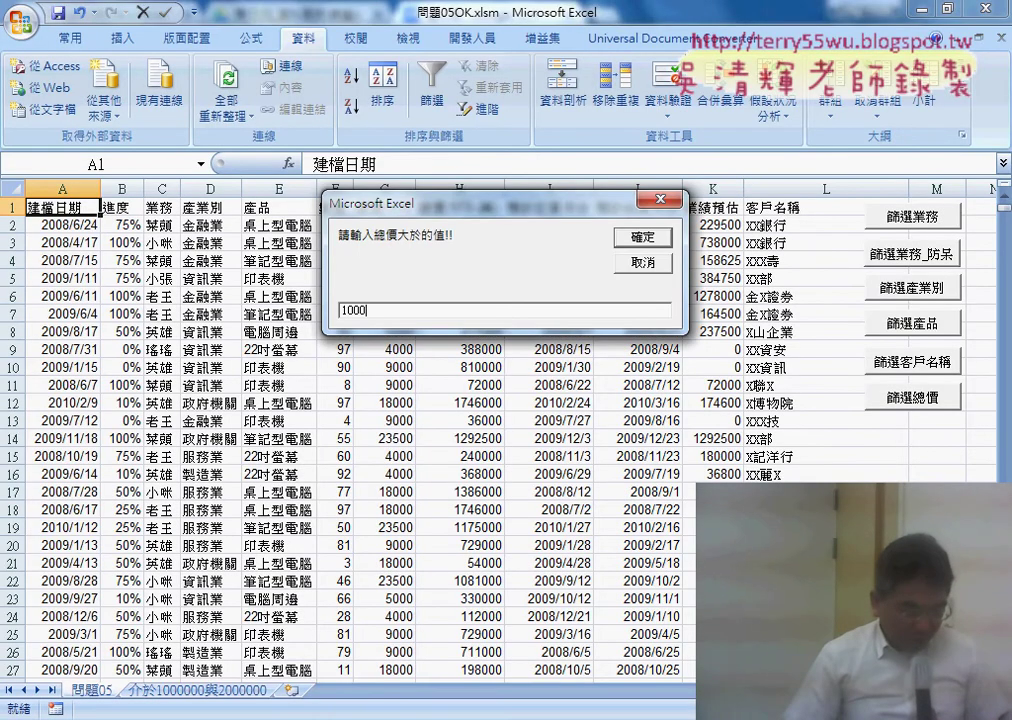
# Accept the lower bound and enter 2000000 as the upper total-price limit.
pyautogui.press('Return')
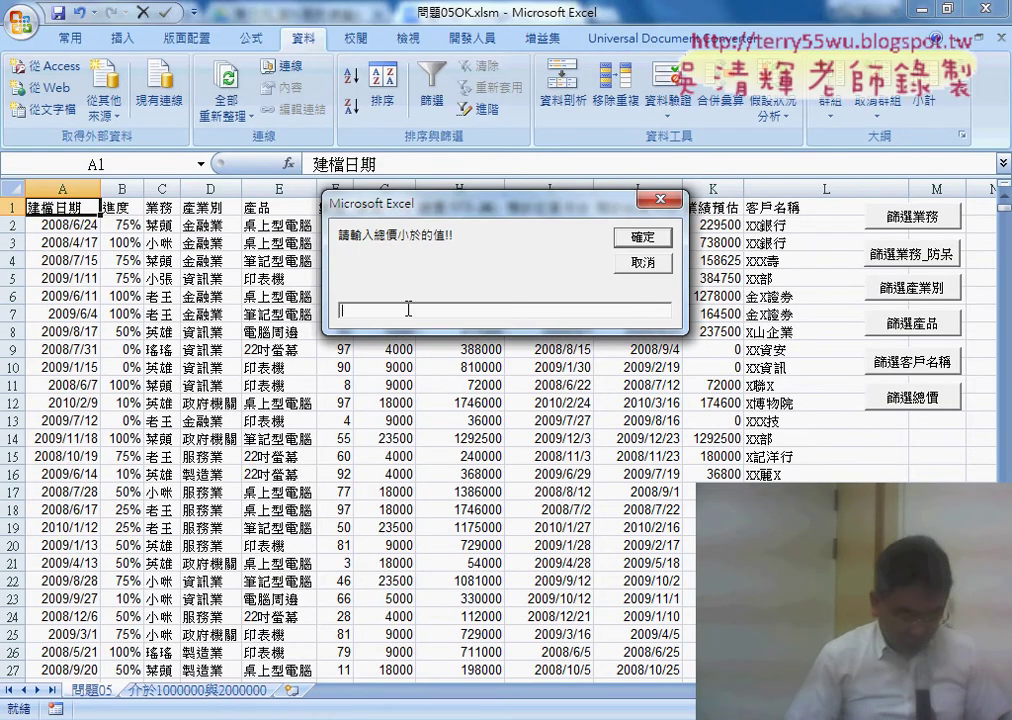
pyautogui.write('000000')
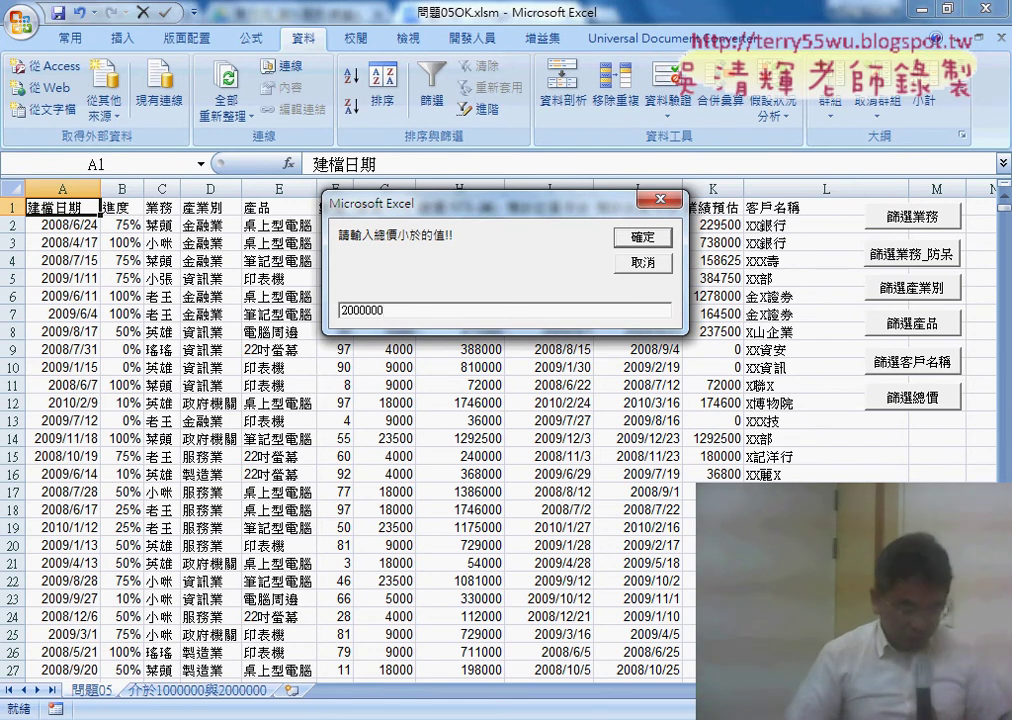
pyautogui.press('Return')
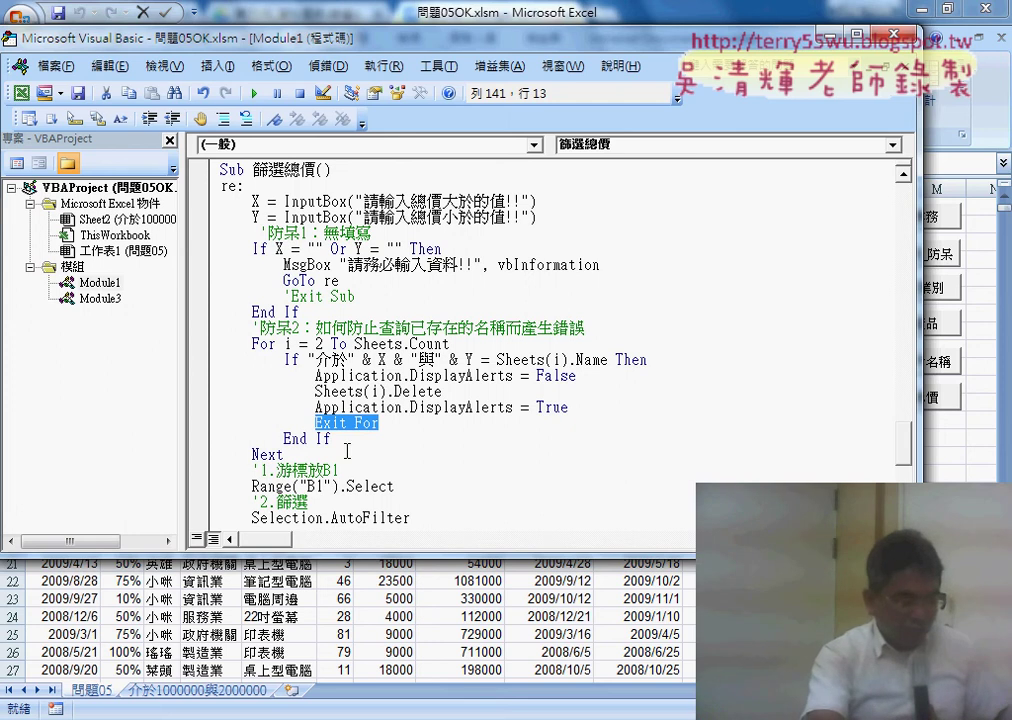
# Insert three empty lines after the ActiveSheet.Range(...).AutoFilter line.
pyautogui.moveTo(347, 451); pyautogui.dragTo(207, 346)
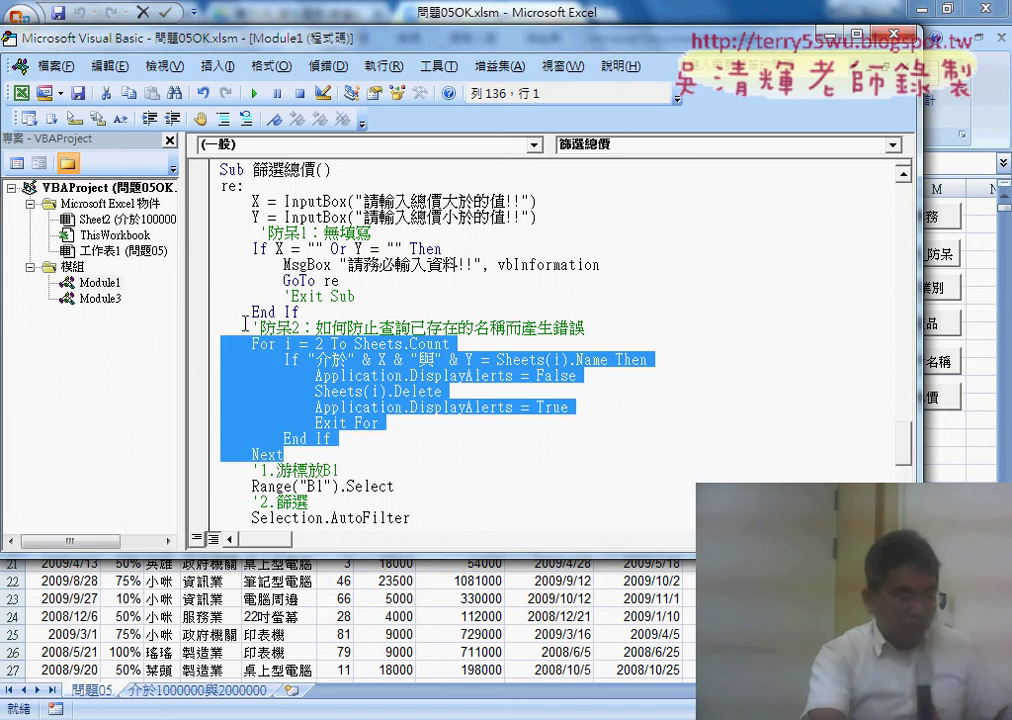
pyautogui.scroll(-3, 395, 362)
pyautogui.scroll(-1, 400, 365)
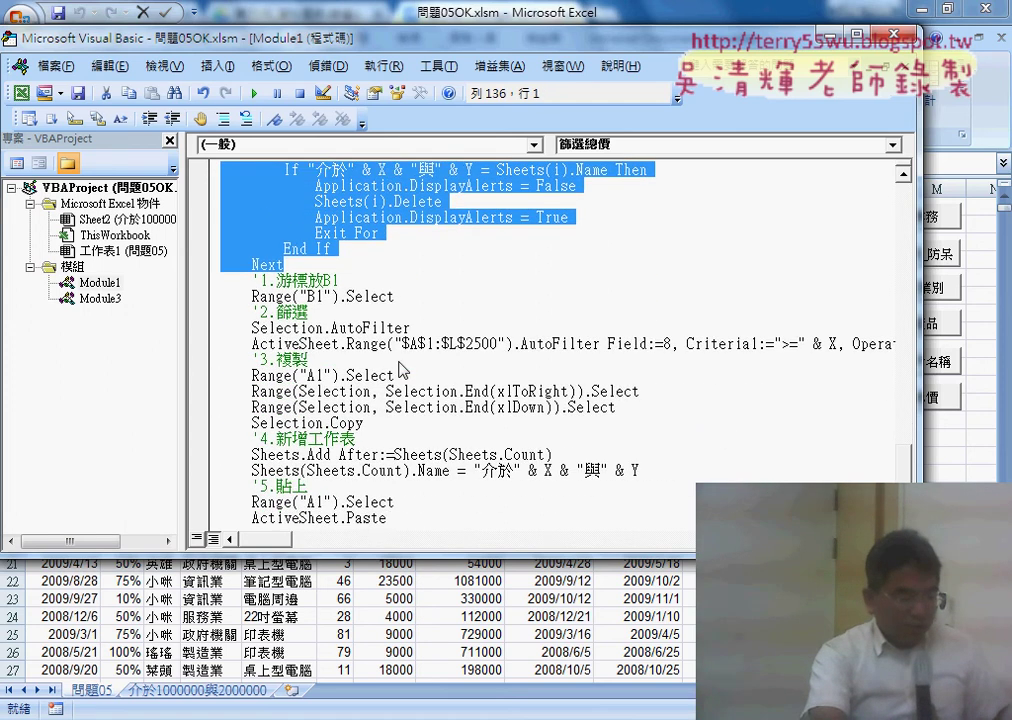
pyautogui.scroll(-1, 402, 370)
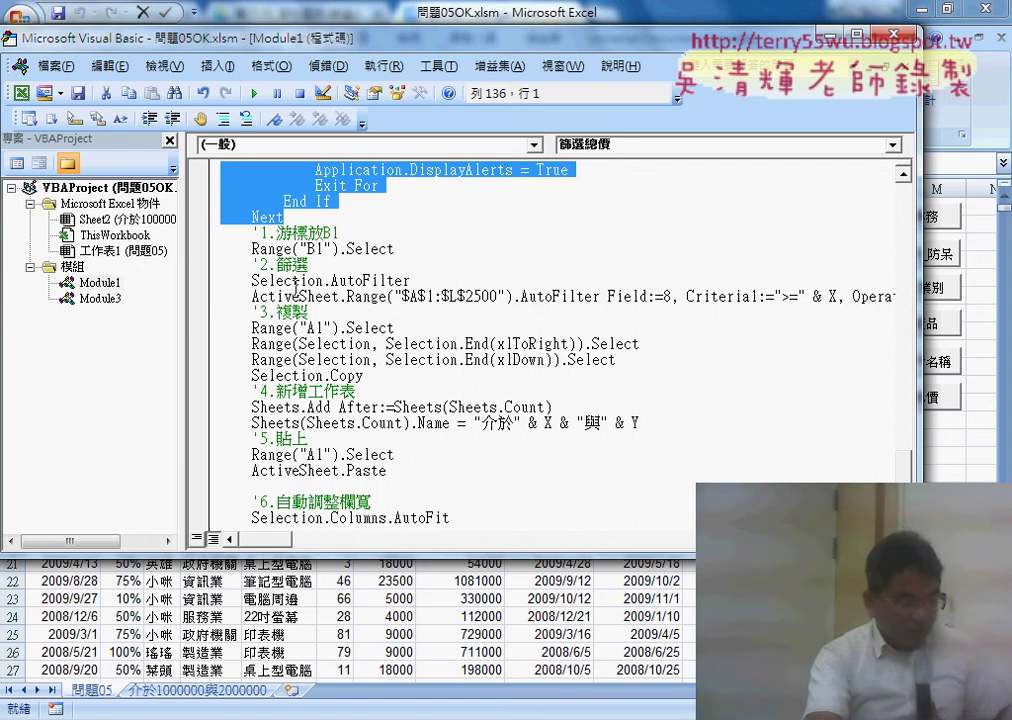
pyautogui.click(330, 296)
pyautogui.press('End')
pyautogui.press('Return')
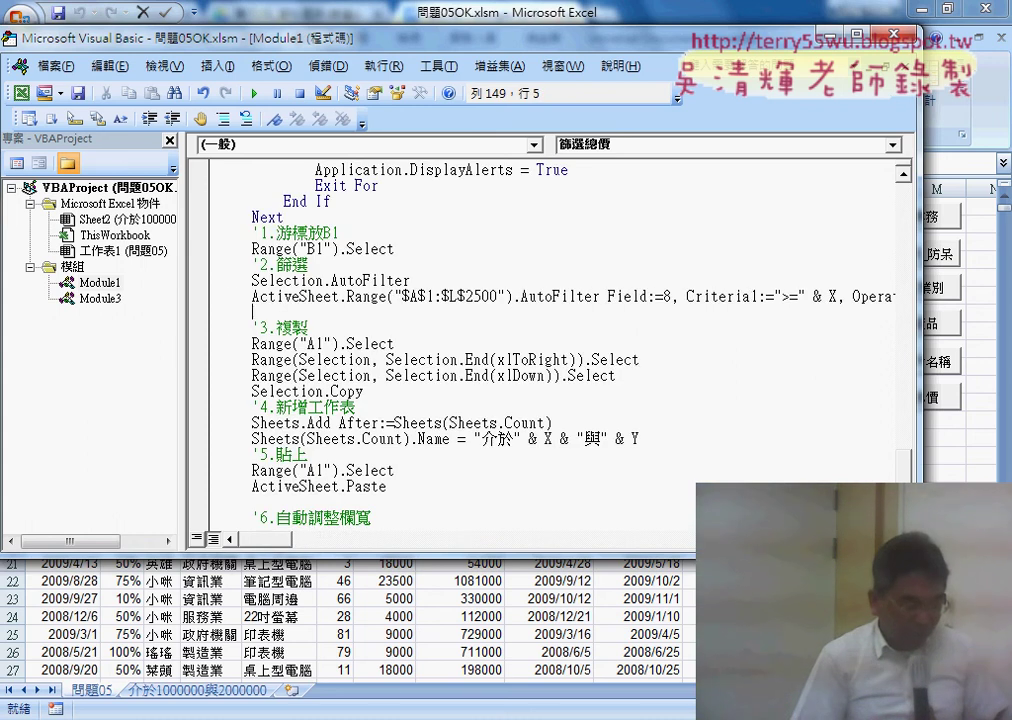
pyautogui.press('Return')
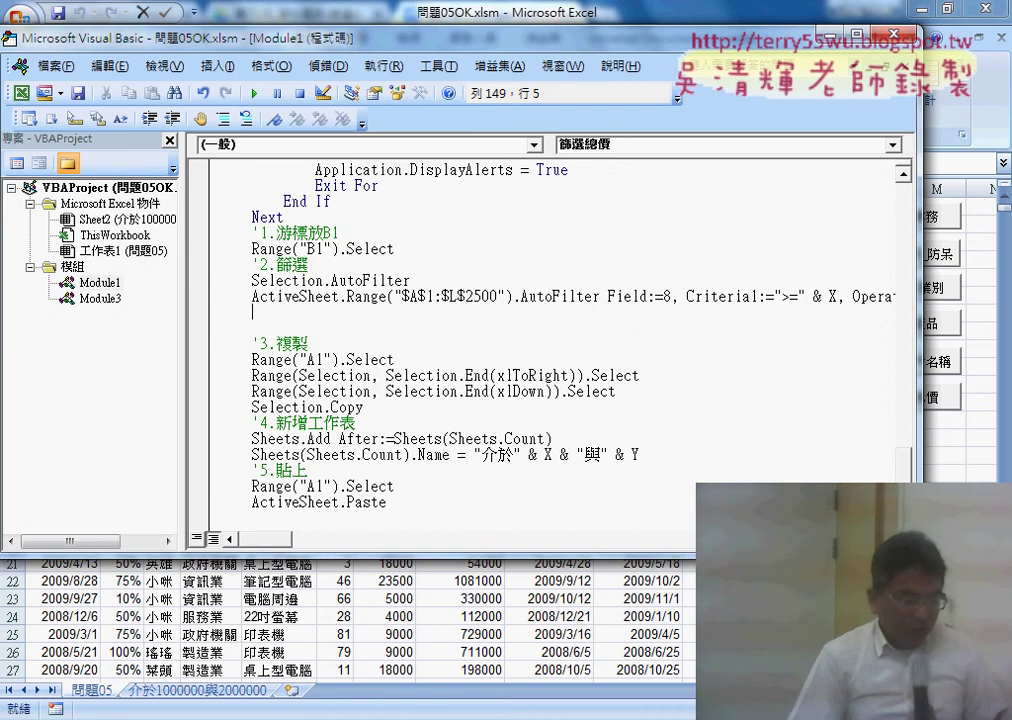
pyautogui.press('Return')
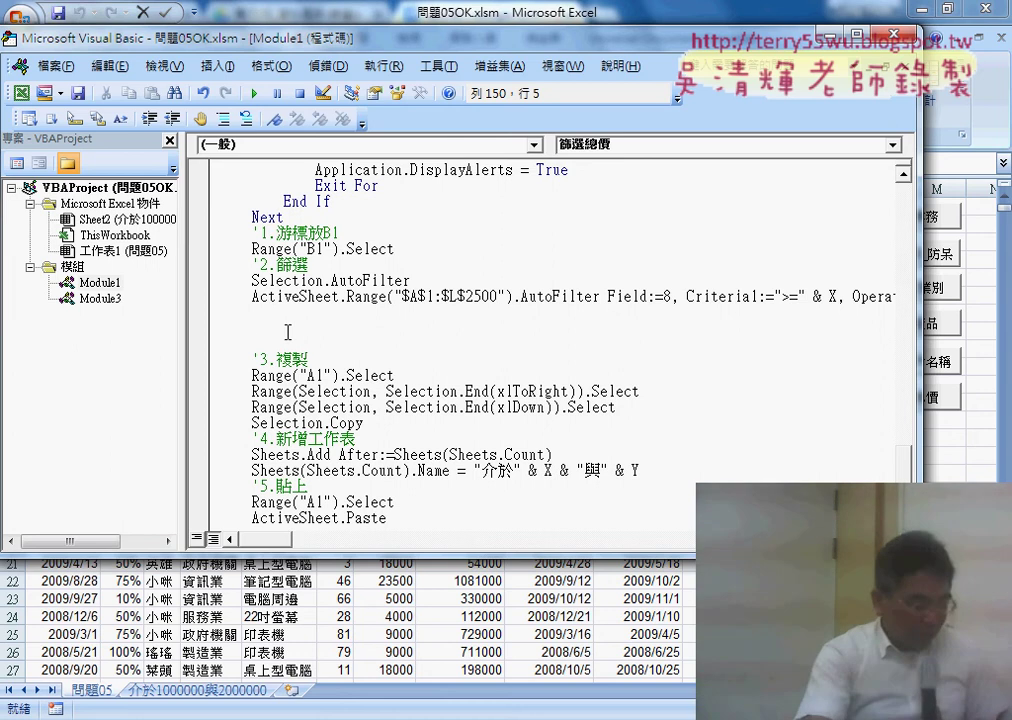
# Copy the 防呆3 no-result If block from the Google Docs code notes.
pyautogui.hotkey('alt', 'Tab')
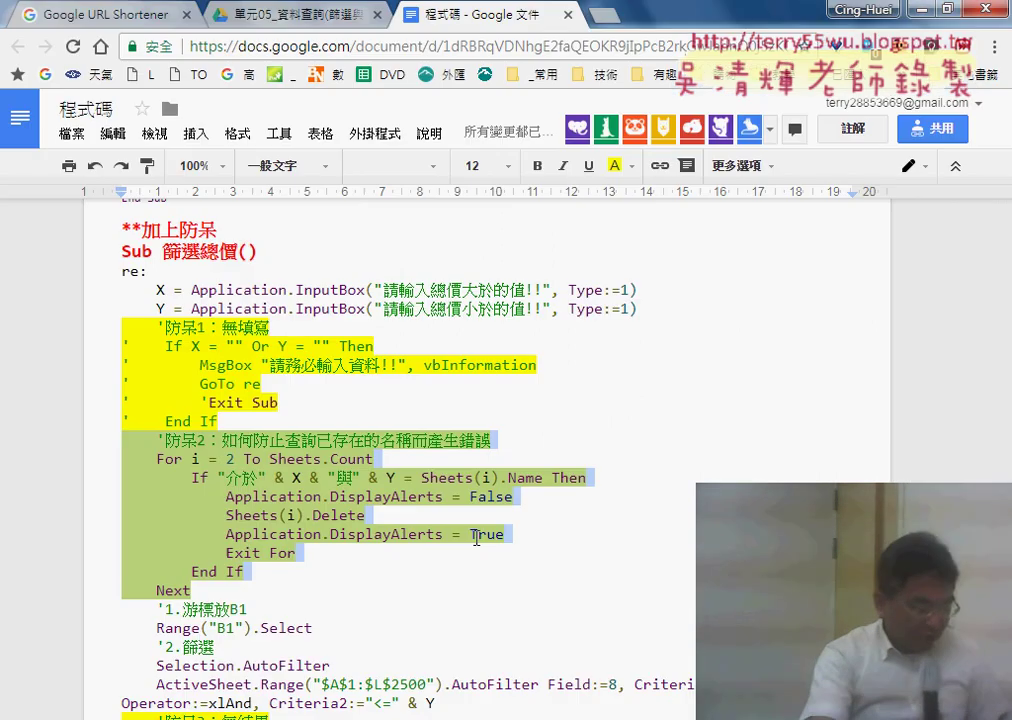
pyautogui.scroll(-2, 476, 538)
pyautogui.scroll(-2, 476, 538)
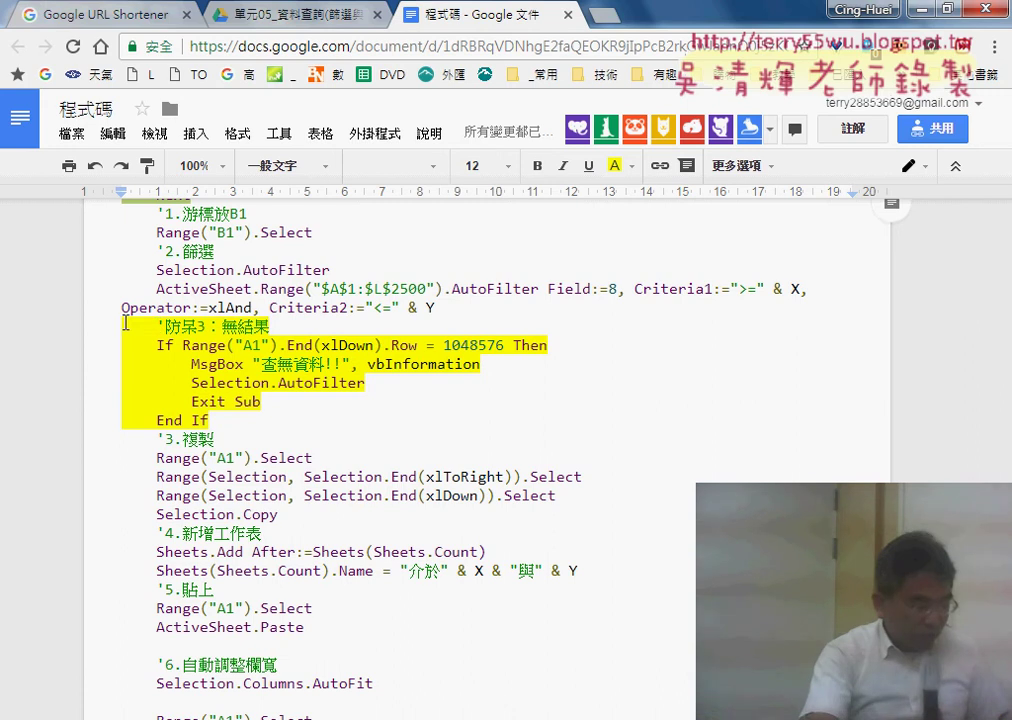
pyautogui.moveTo(125, 323); pyautogui.dragTo(288, 420)
pyautogui.hotkey('ctrl', 'c')
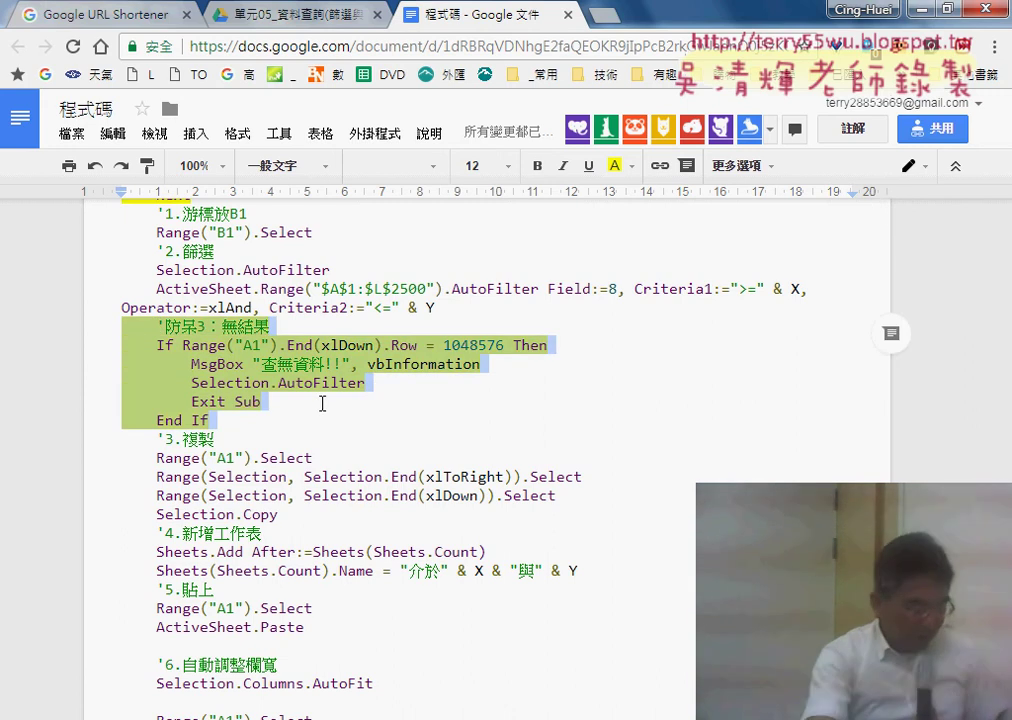
pyautogui.hotkey('alt', 'Tab')
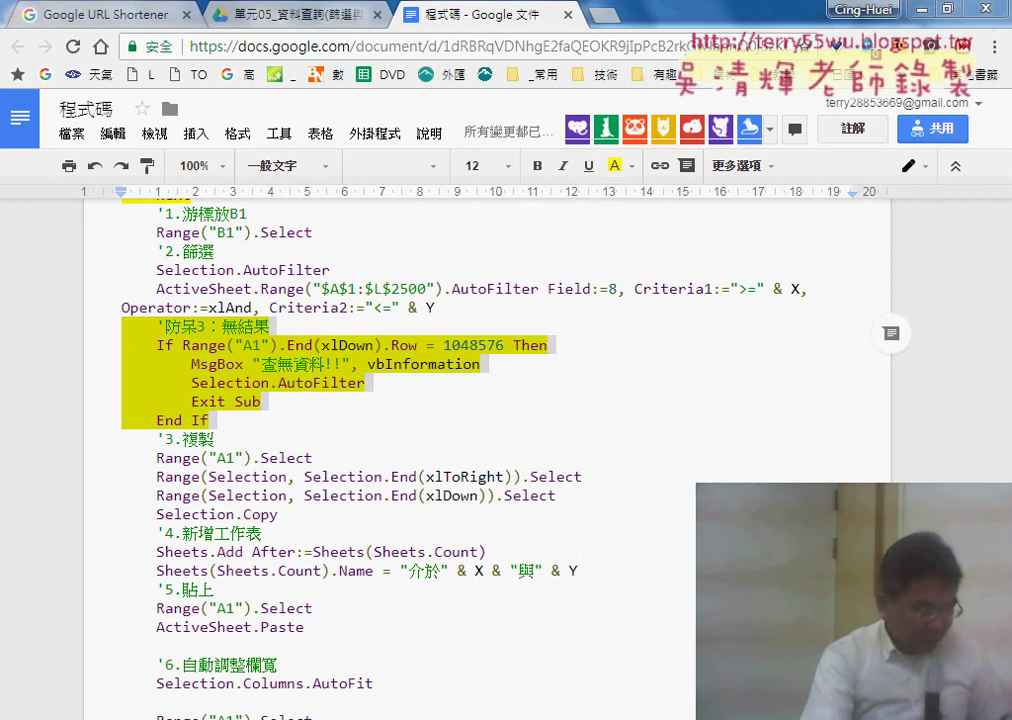
# Paste the 防呆3 block below the AutoFilter line, outdent its comment, and run the macro.
pyautogui.click(587, 605)
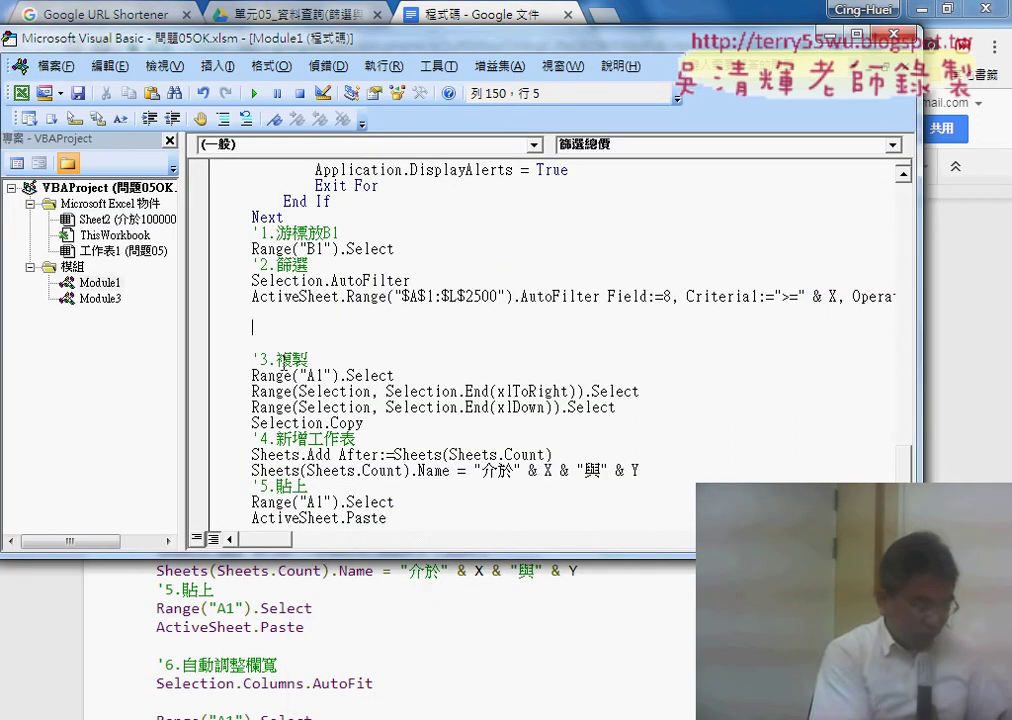
pyautogui.hotkey('ctrl', 'v')
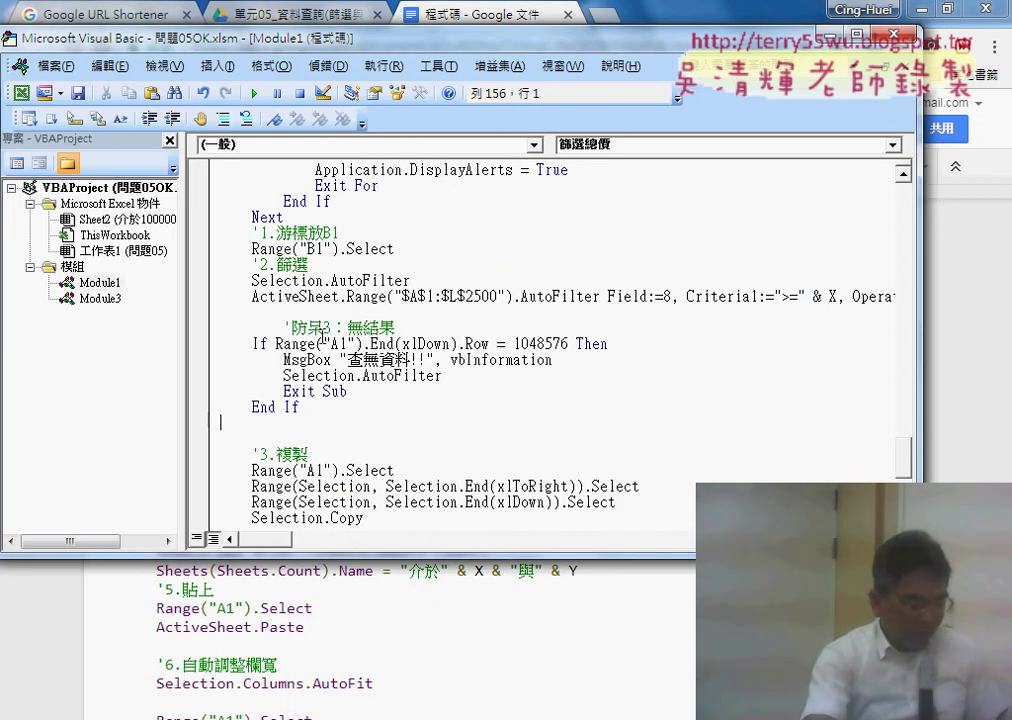
pyautogui.click(285, 327)
pyautogui.hotkey('shift', 'Tab')
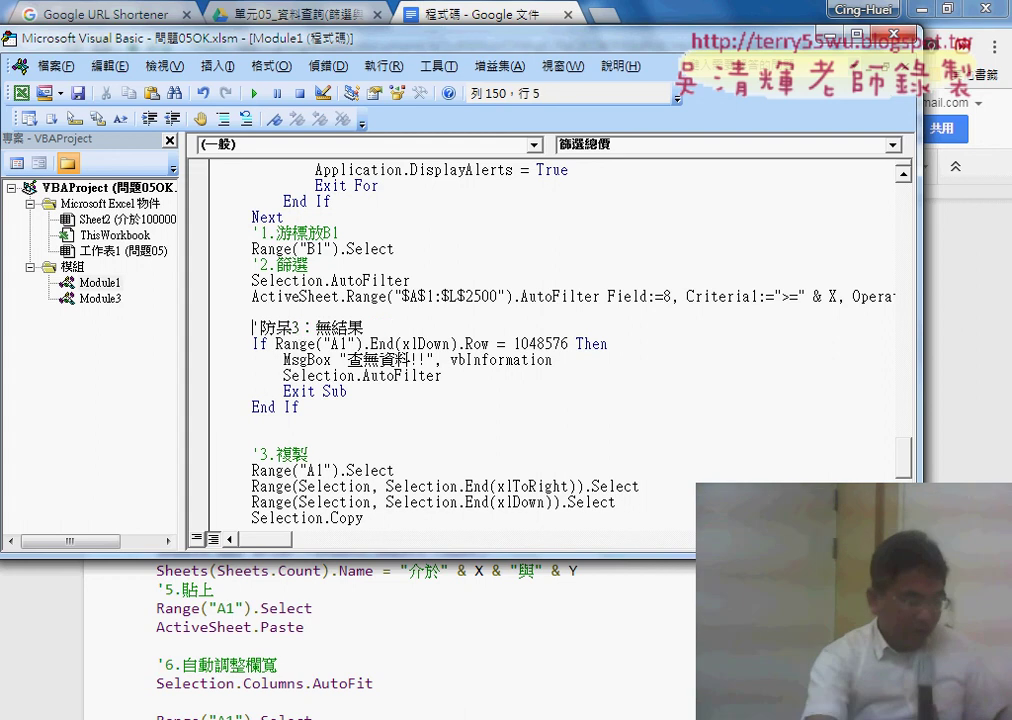
pyautogui.press('F5')
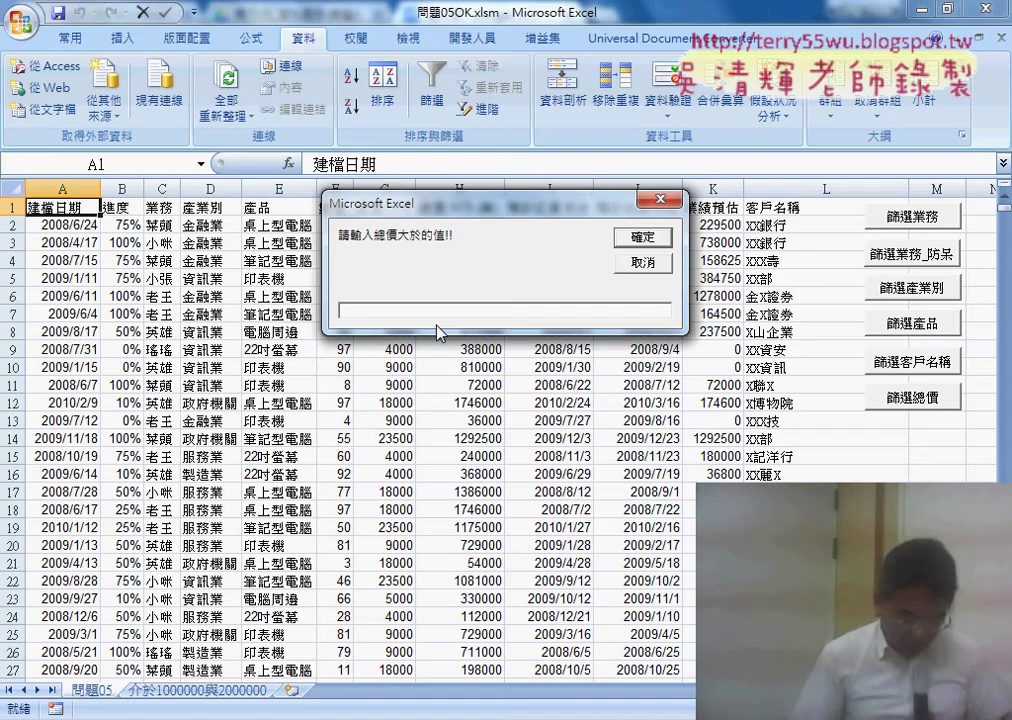
# Enter 500000 as the lower total and 1000000 as the upper total.
pyautogui.write('500000')
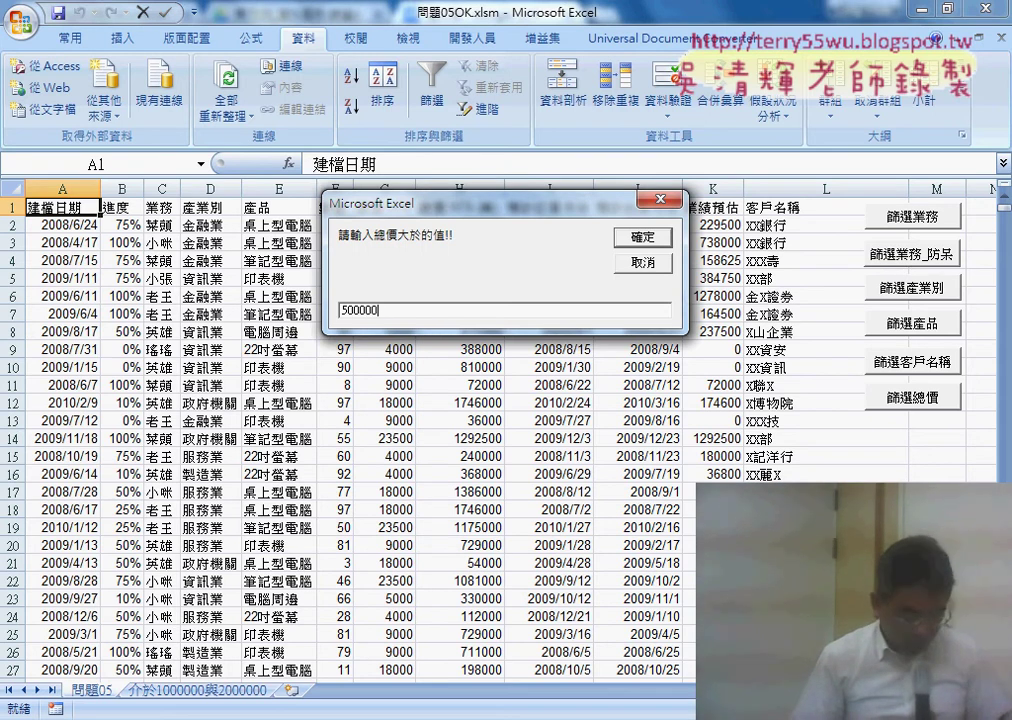
pyautogui.press('Return')
pyautogui.write('100')
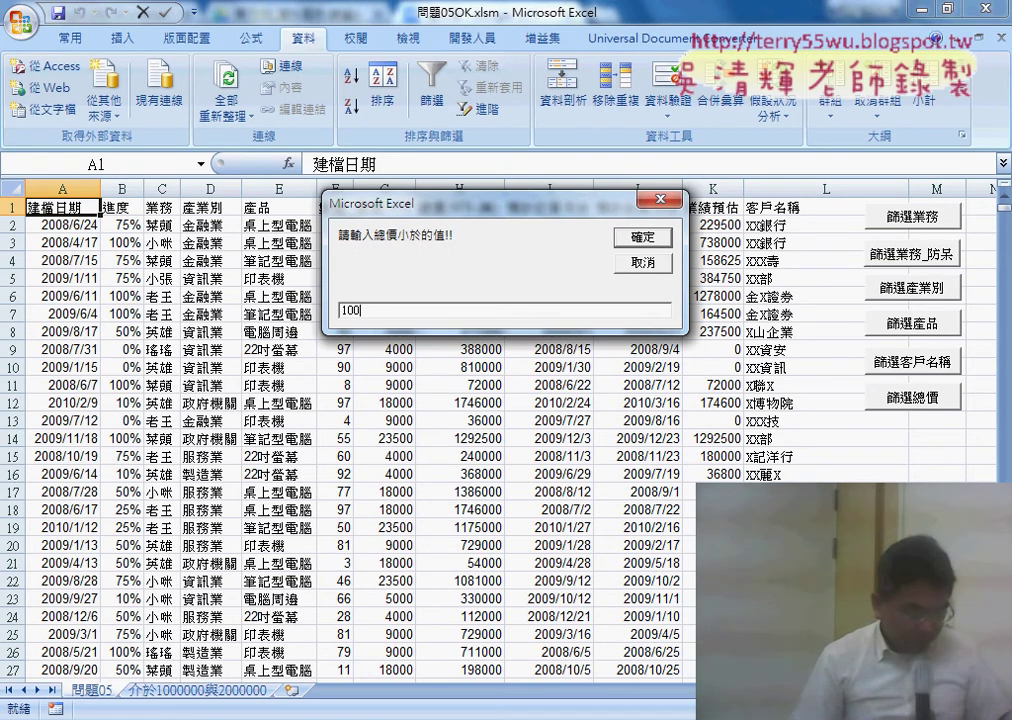
pyautogui.write('000')
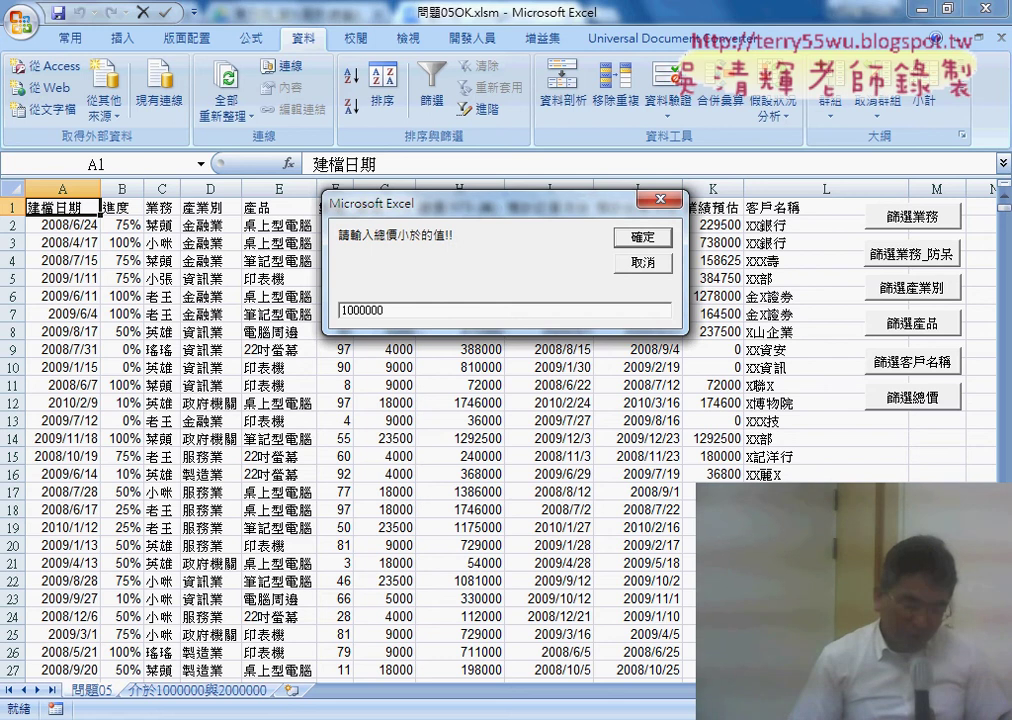
pyautogui.press('Return')
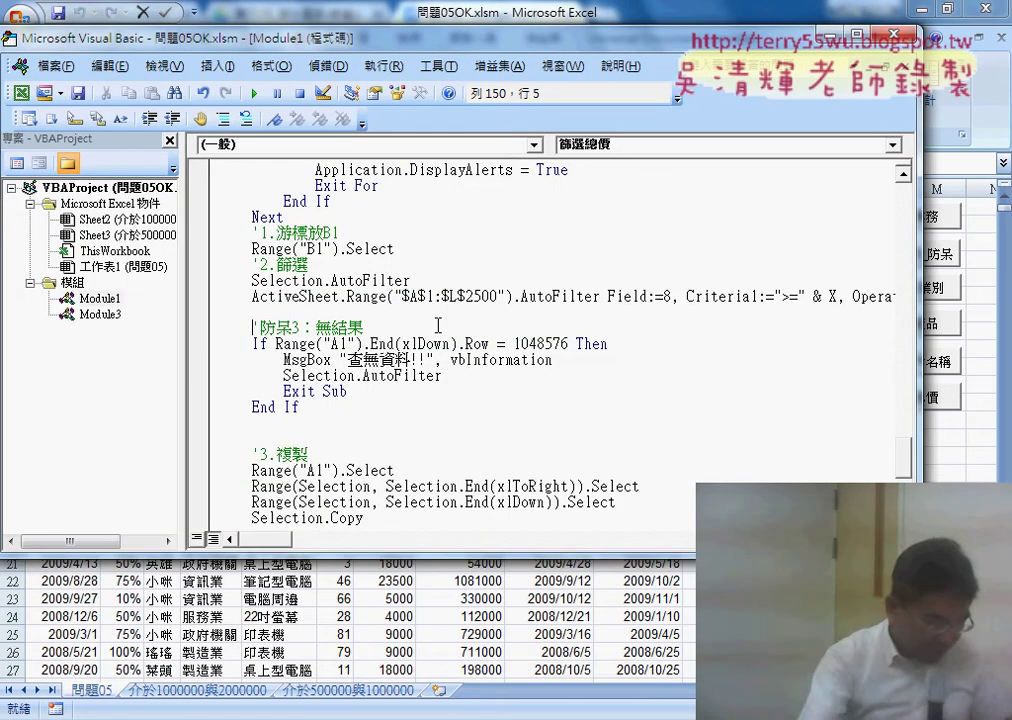
# Review the 介於500000與1000000 result sheet, then go back to the 問題05 data.
pyautogui.click(352, 690)
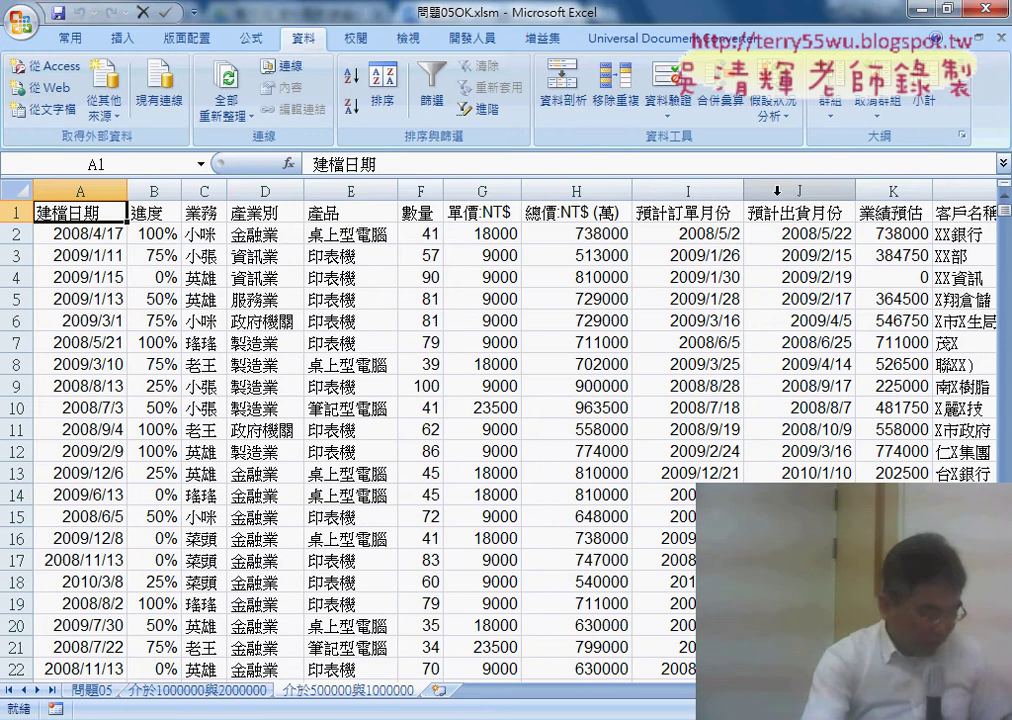
pyautogui.click(92, 690)
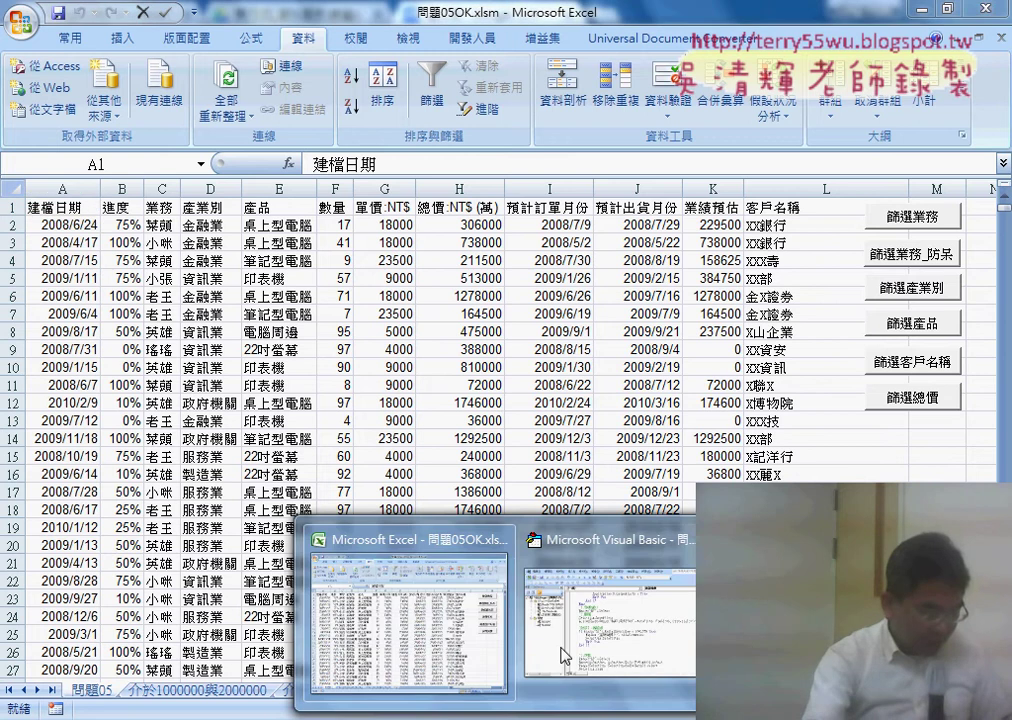
pyautogui.click(605, 628)
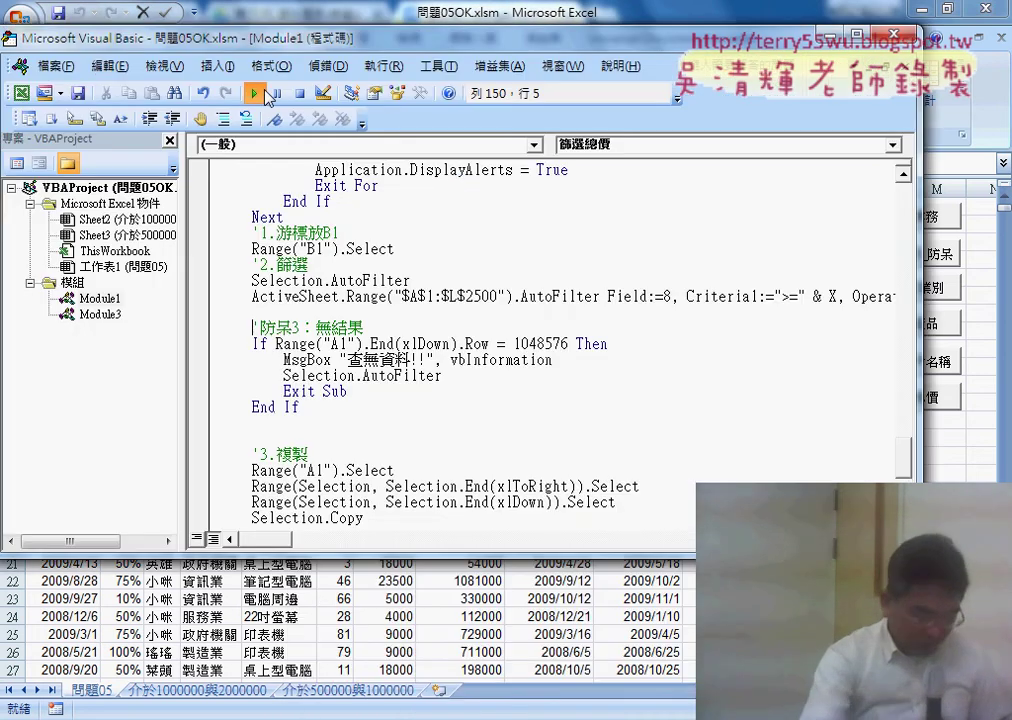
# Rerun the macro with 50000 and 100000, then check column H on the new 介於50000與100000 sheet.
pyautogui.click(254, 93)
pyautogui.write('50000')
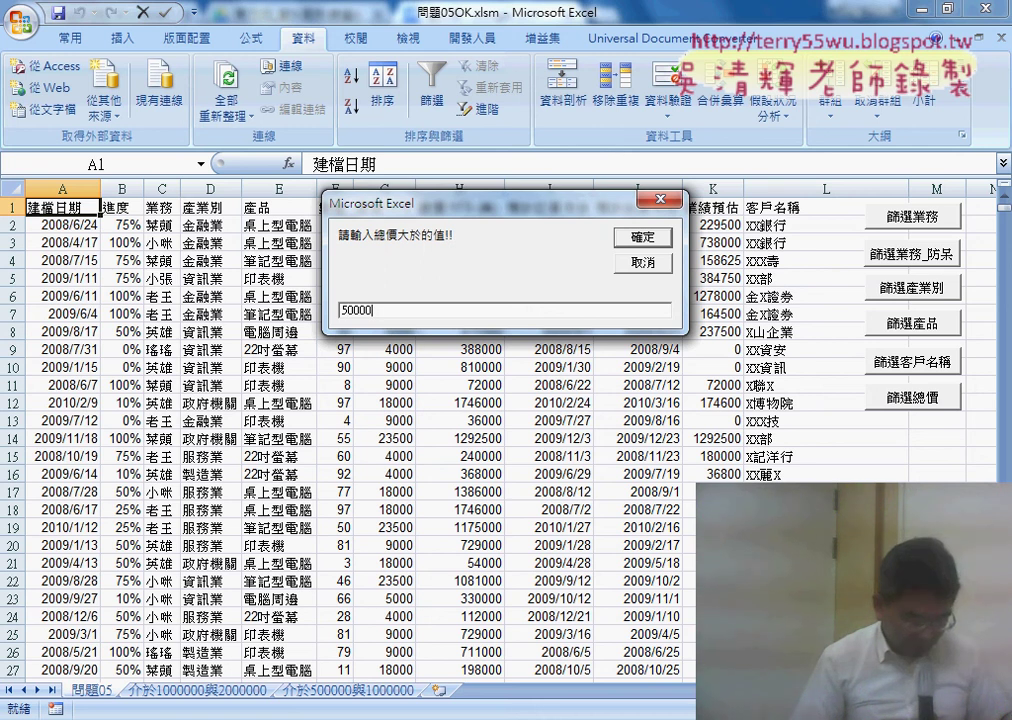
pyautogui.press('Return')
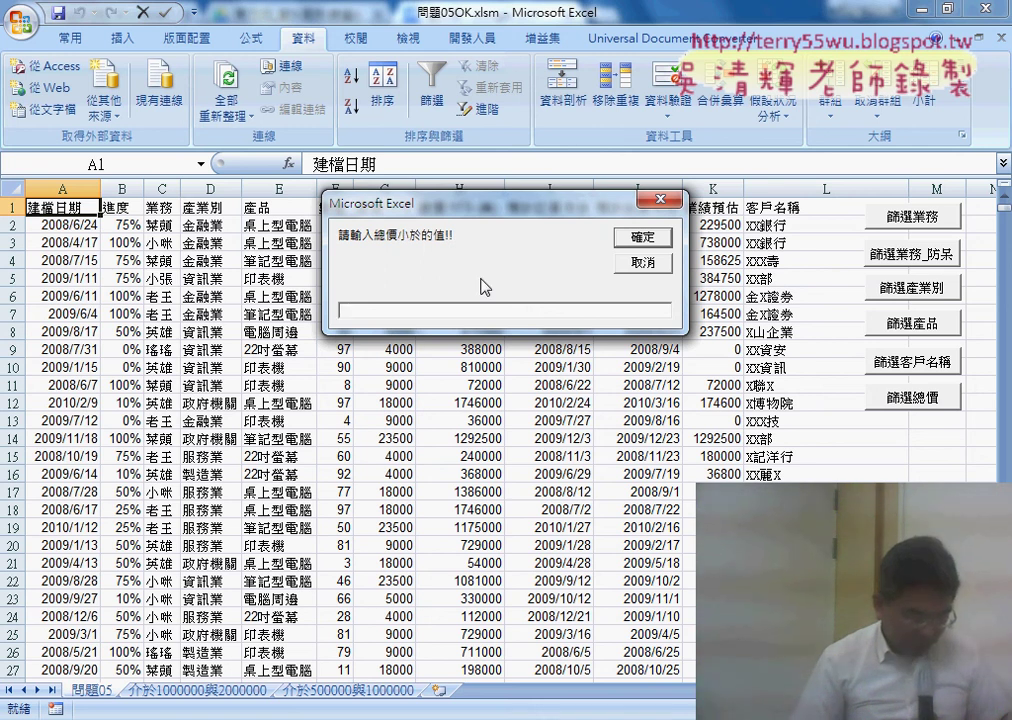
pyautogui.write('100')
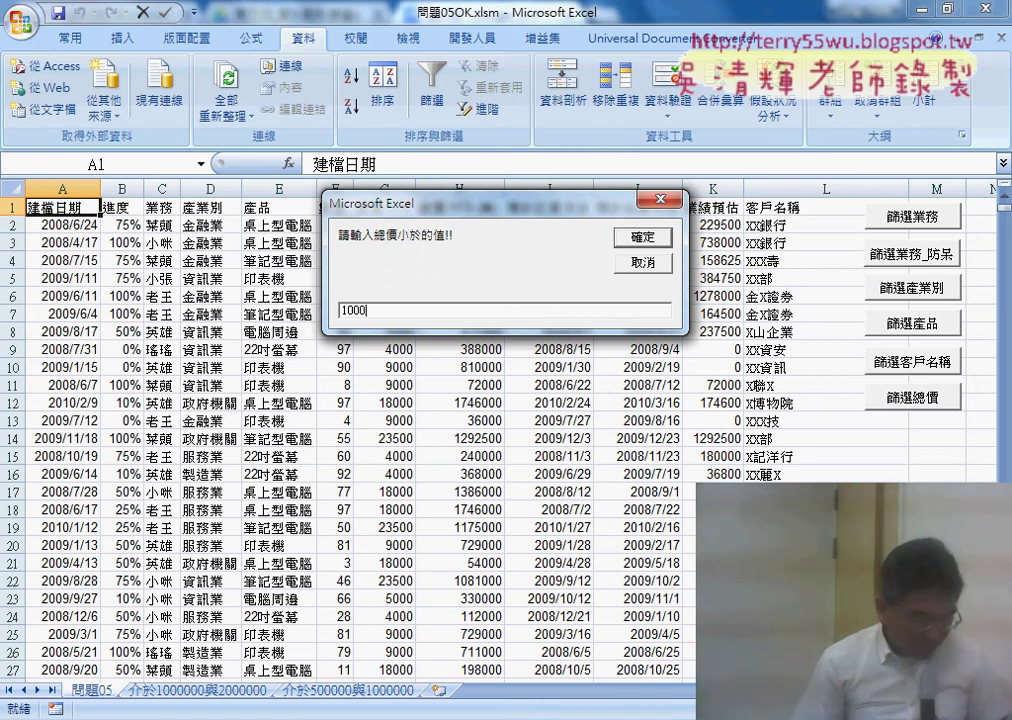
pyautogui.write('00')
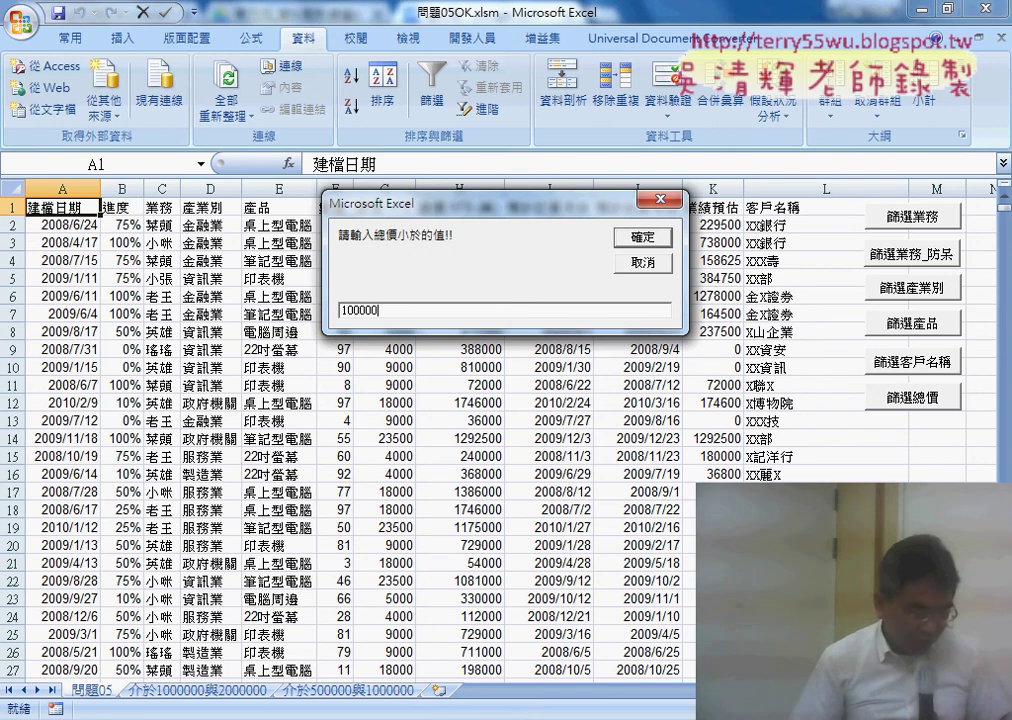
pyautogui.hotkey('alt', 'F11')
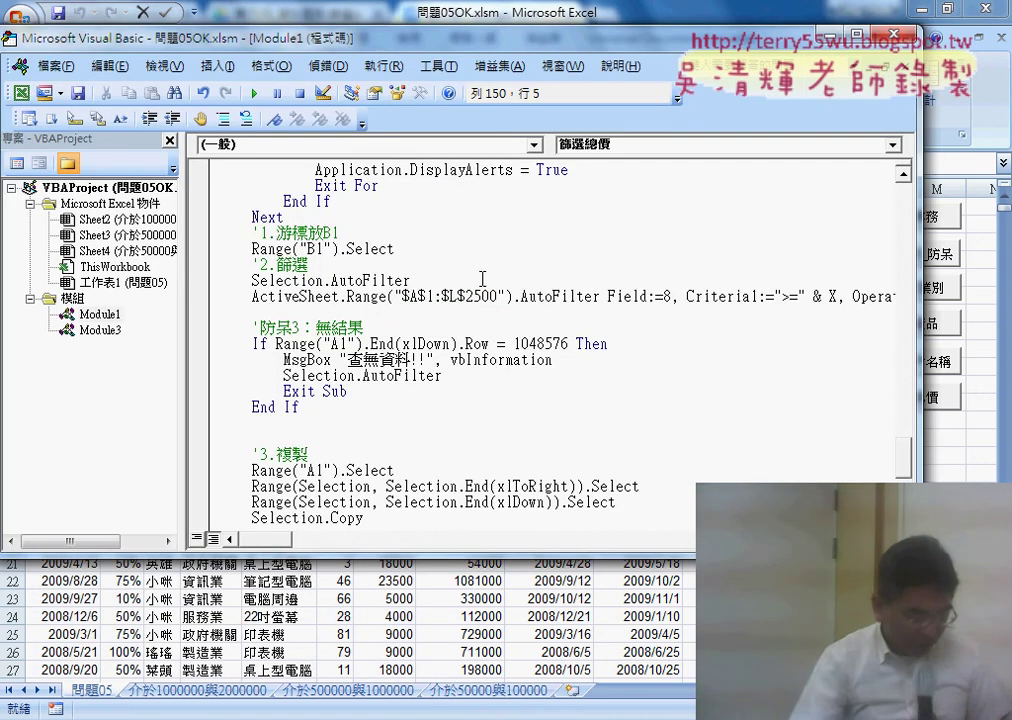
pyautogui.click(475, 691)
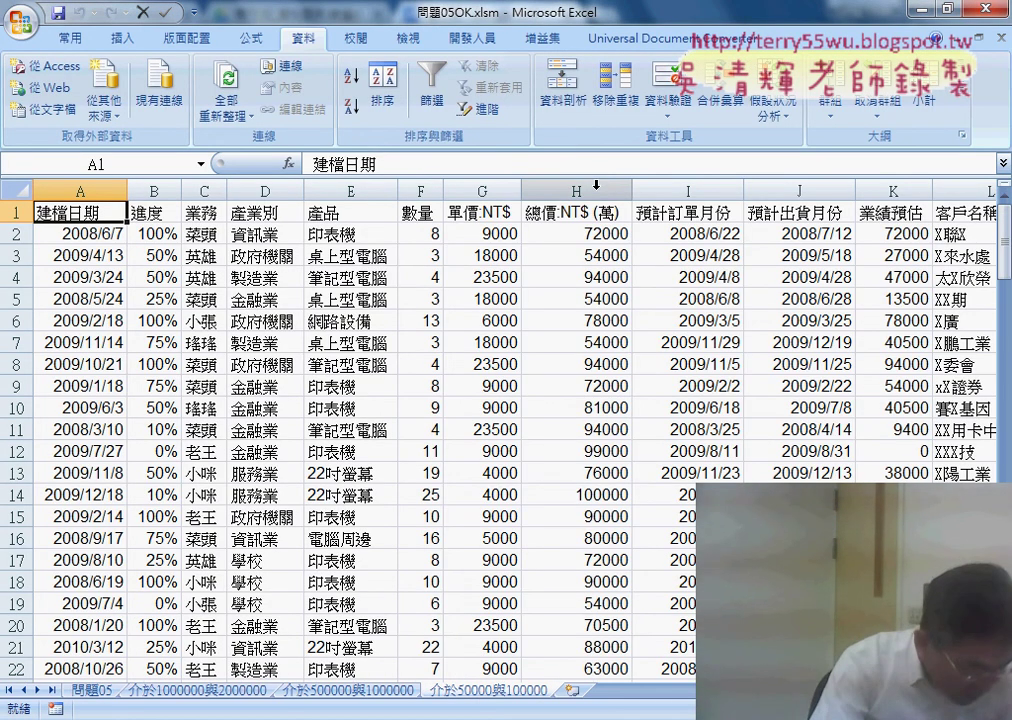
pyautogui.click(596, 185)
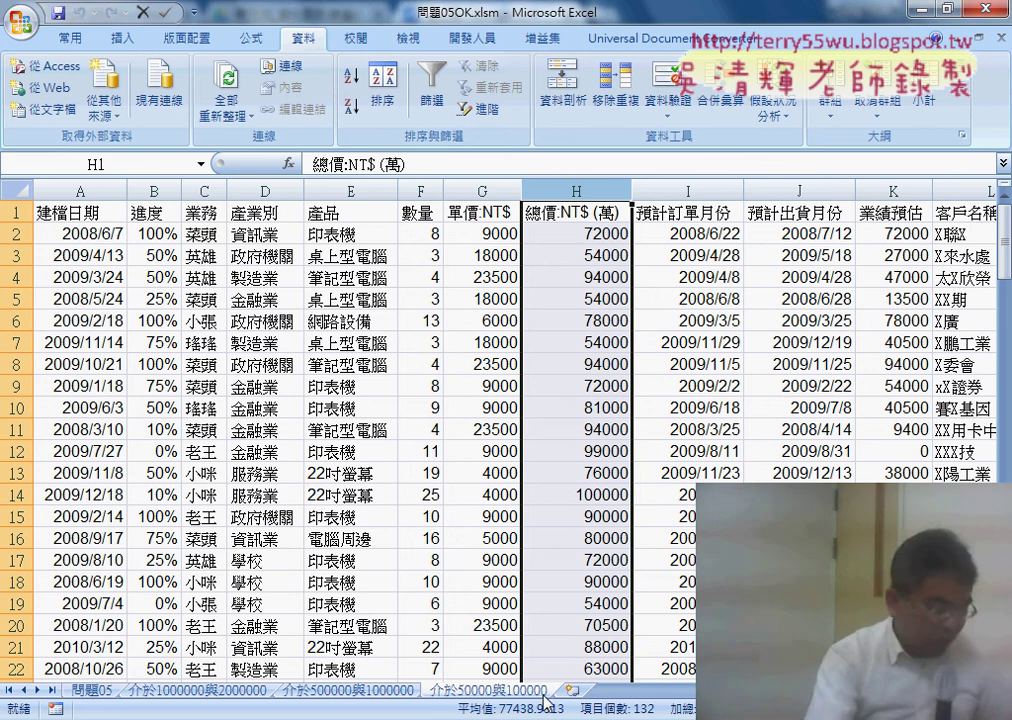
# Return to 問題05 and start the filter macro again from the VBA editor.
pyautogui.click(100, 691)
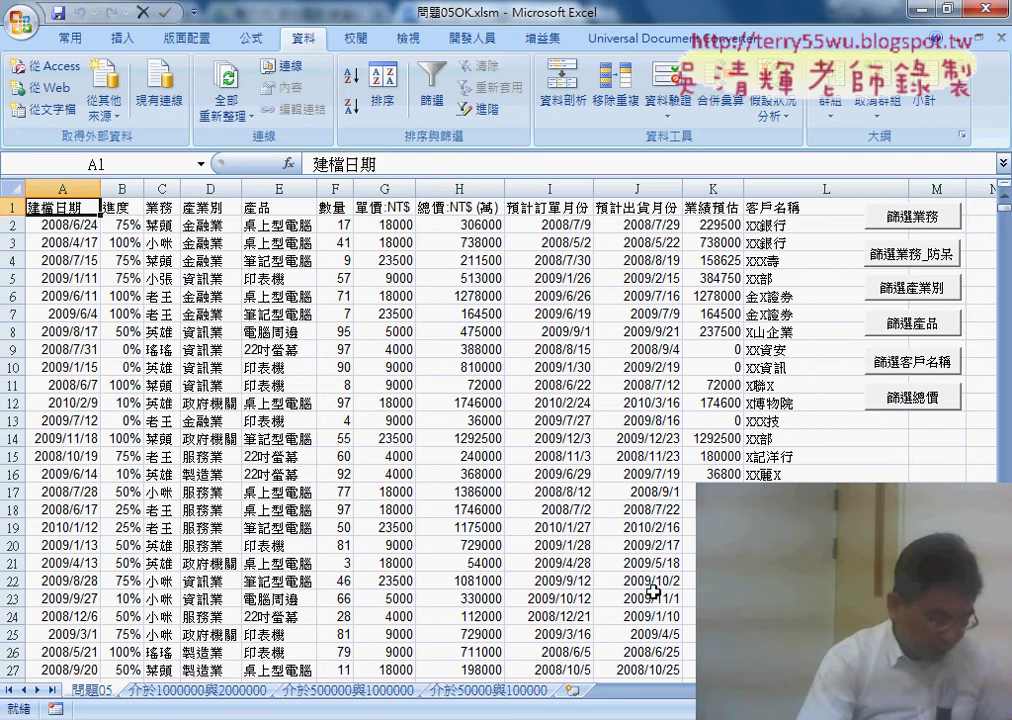
pyautogui.moveTo(505, 718)
pyautogui.click(630, 607)
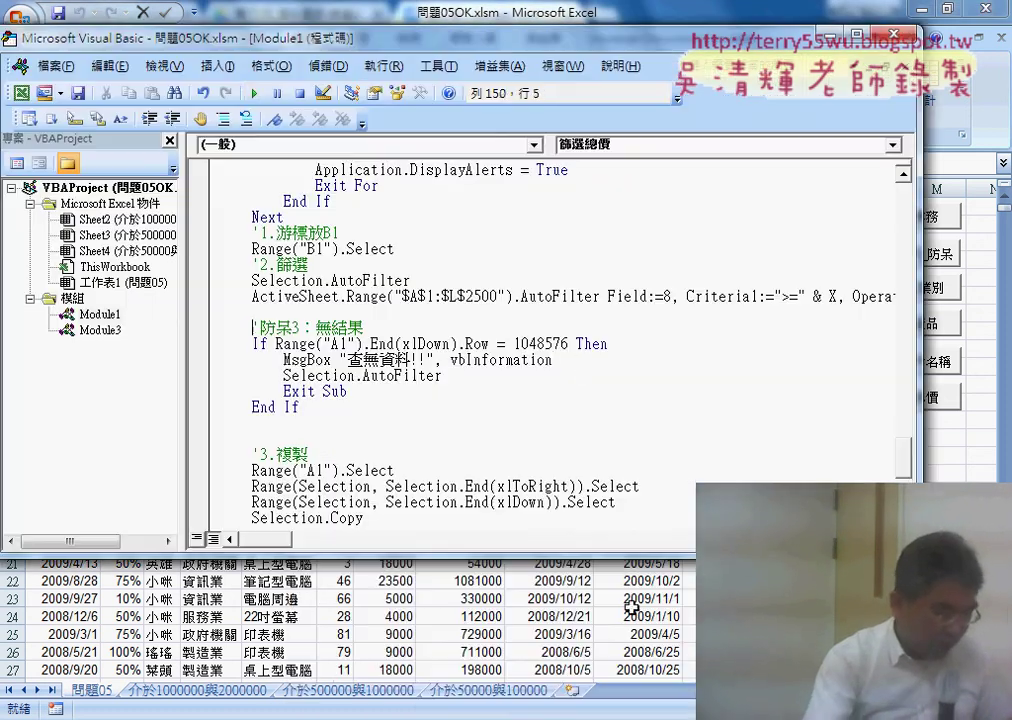
pyautogui.click(580, 354)
pyautogui.click(206, 72)
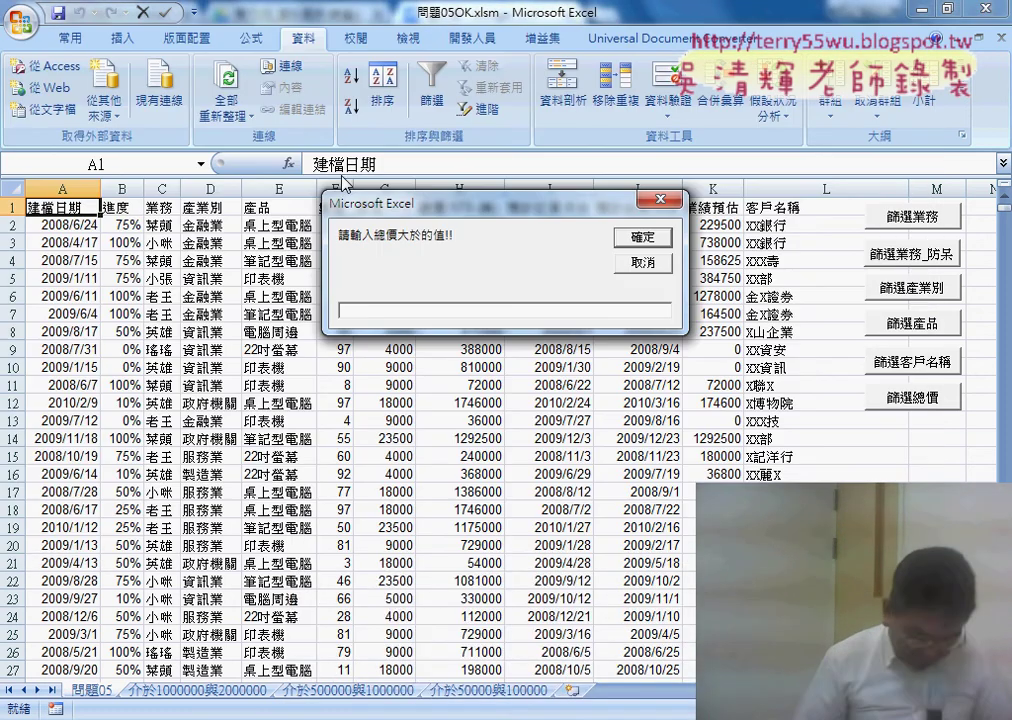
# Enter 1000000 and 100 as the limits and dismiss the 查無資料!! message.
pyautogui.write('1000000')
pyautogui.press('Return')
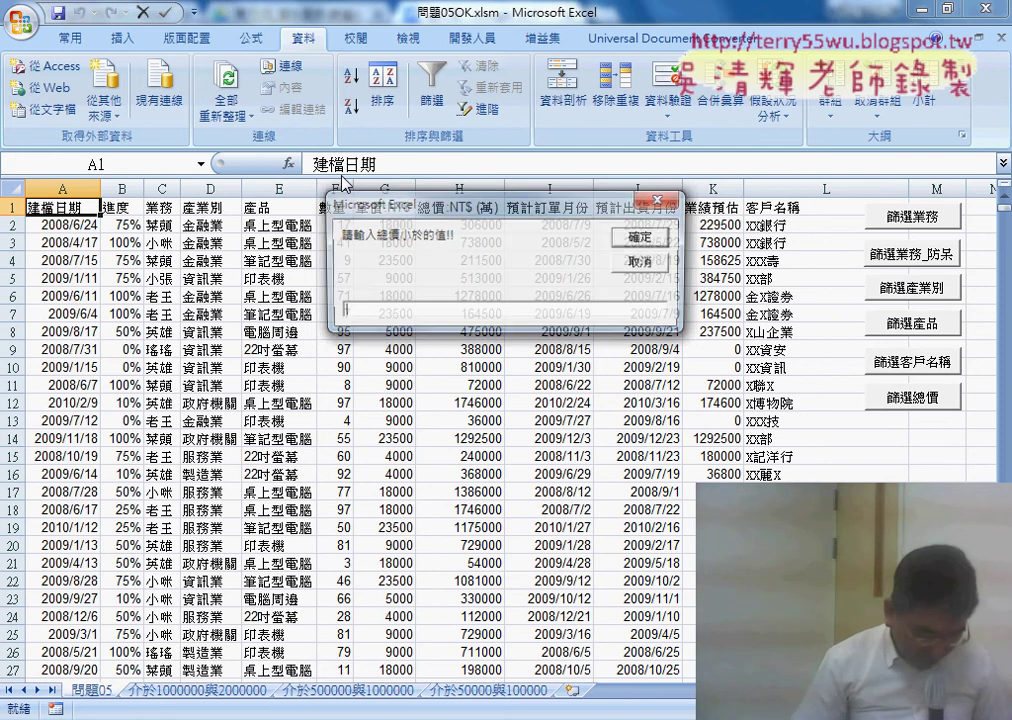
pyautogui.write('100')
pyautogui.press('Return')
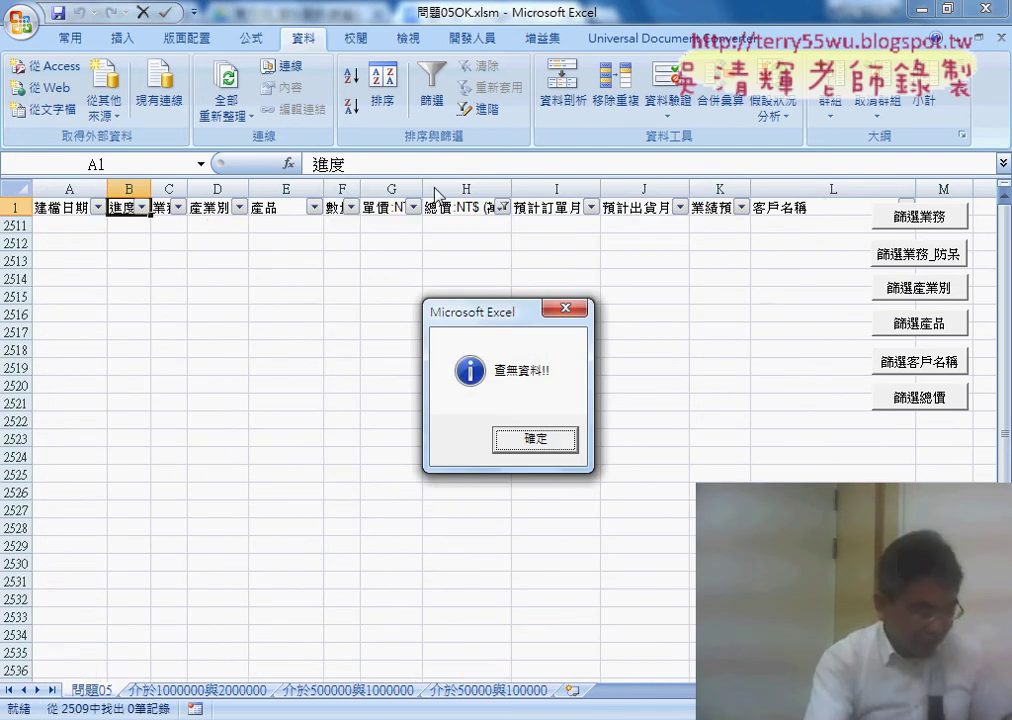
pyautogui.click(543, 447)
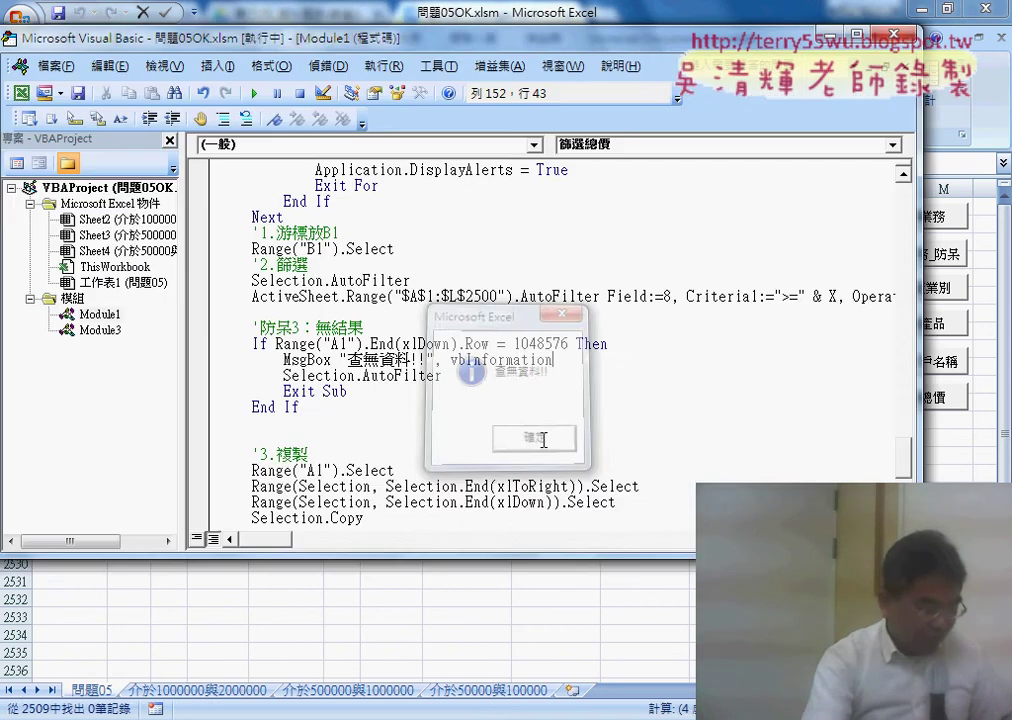
pyautogui.click(155, 648)
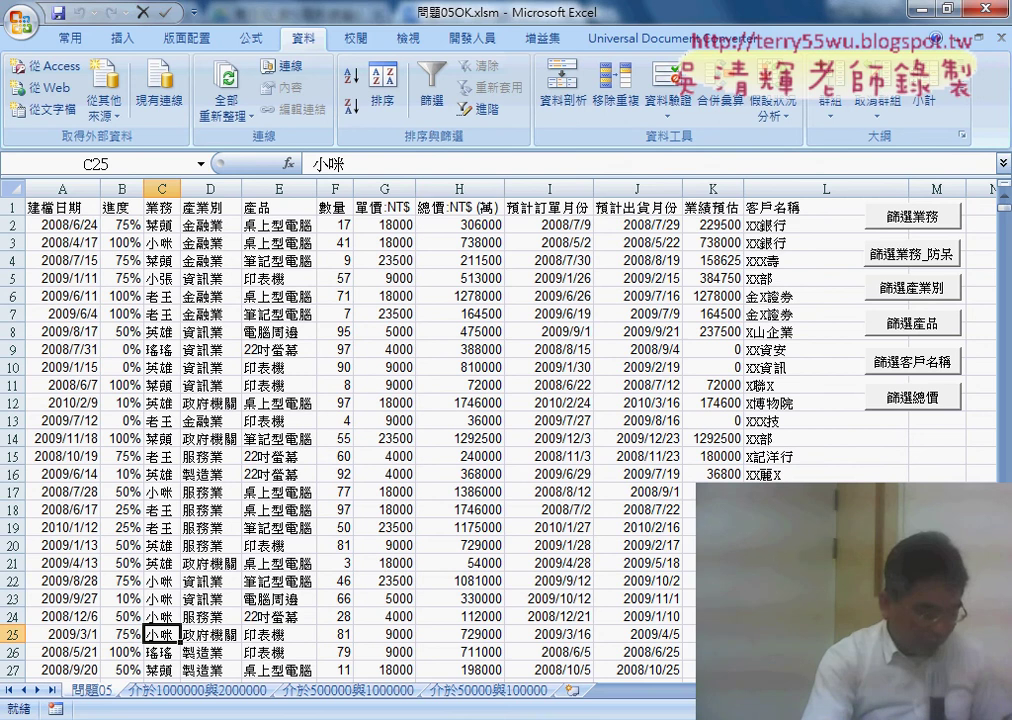
pyautogui.click(450, 607)
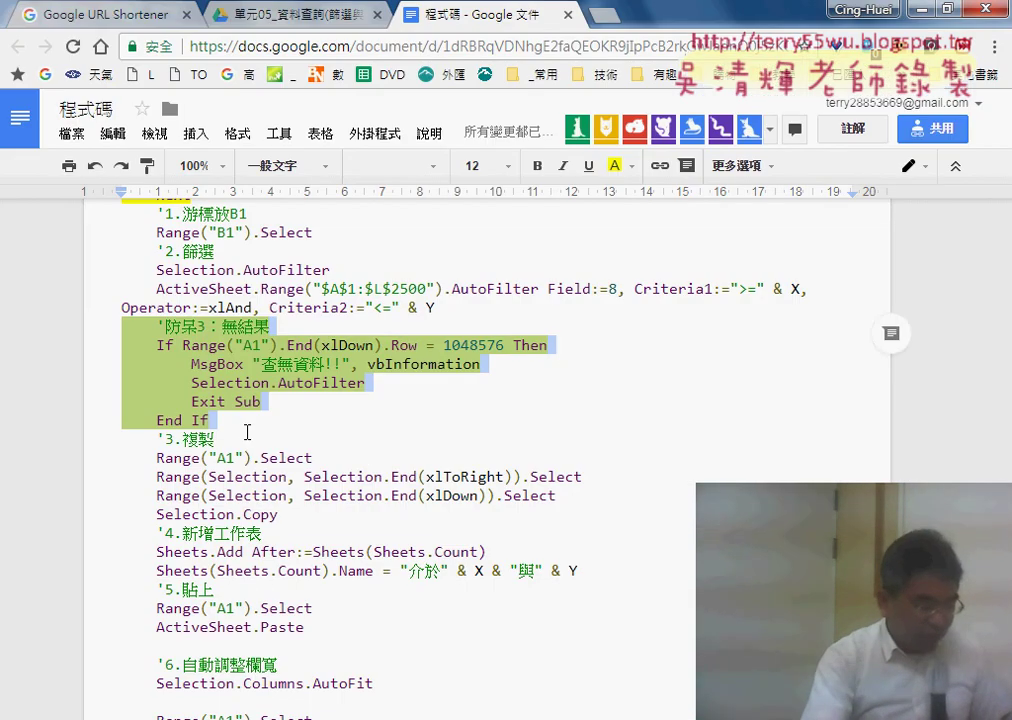
# Scroll to the 篩選建檔日期 macro, highlight 日期篩選 in its heading, then return to Excel.
pyautogui.scroll(-2, 247, 432)
pyautogui.scroll(-1, 247, 432)
pyautogui.scroll(-1, 248, 432)
pyautogui.scroll(-1, 250, 431)
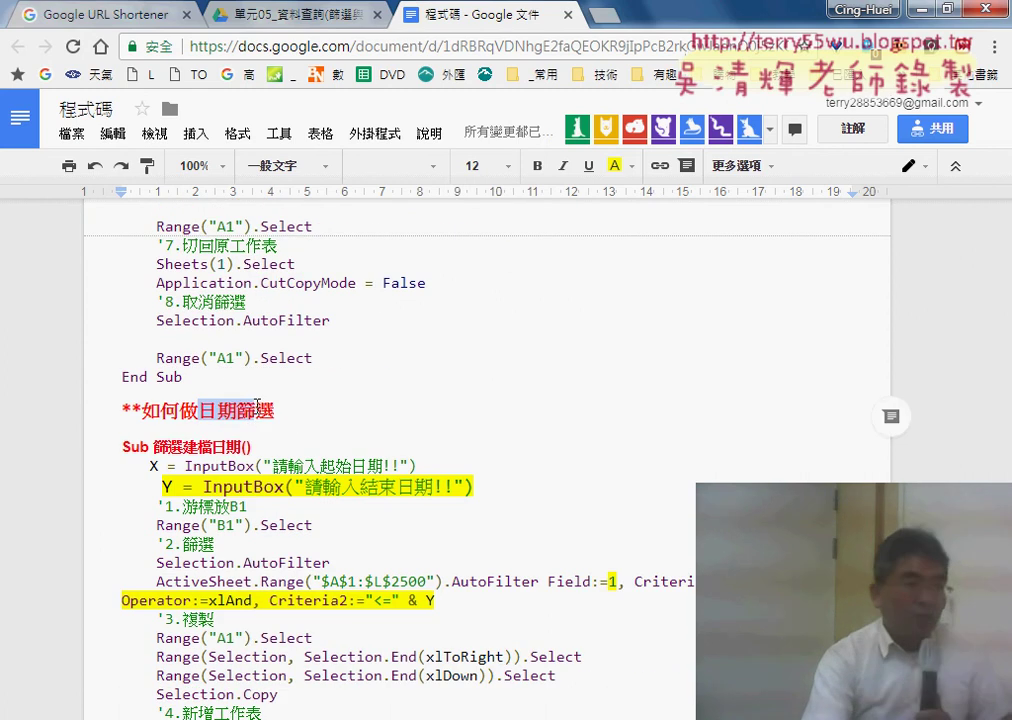
pyautogui.moveTo(199, 411); pyautogui.dragTo(273, 409)
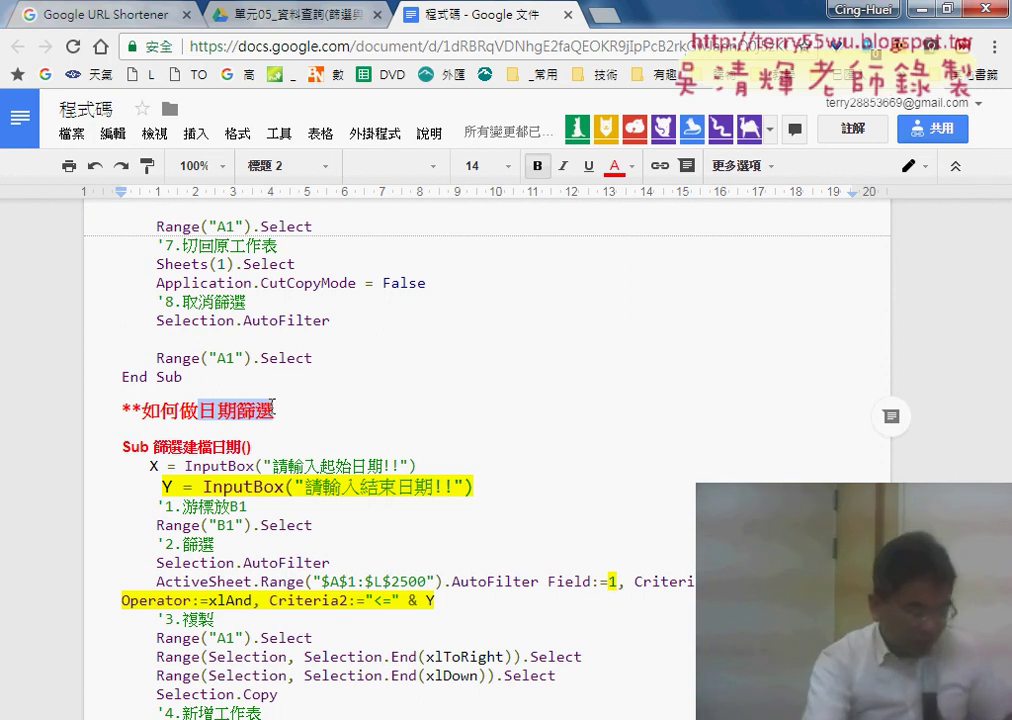
pyautogui.moveTo(505, 708)
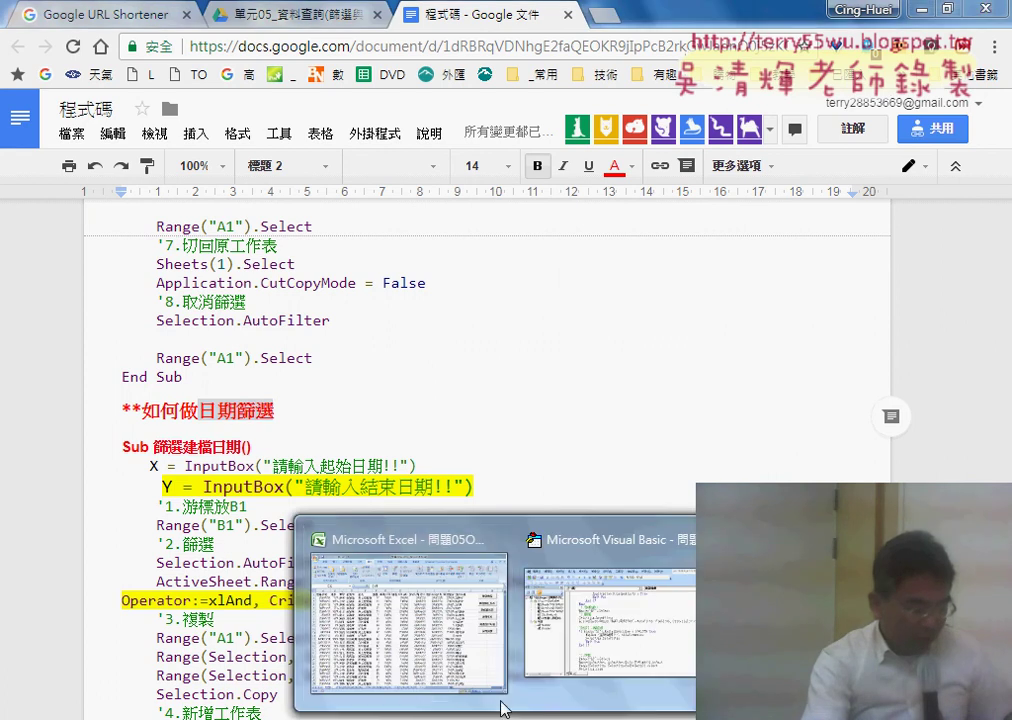
pyautogui.click(400, 608)
# Format A2 as General to reveal serial number 39623, then undo to restore the date.
pyautogui.click(75, 226)
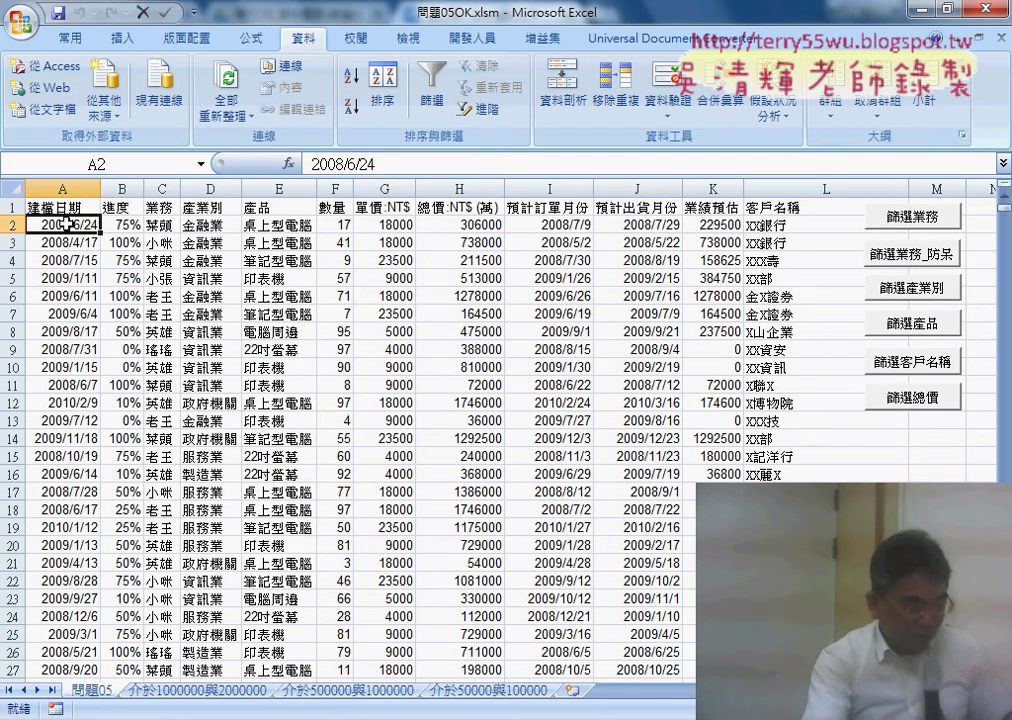
pyautogui.rightClick(65, 226)
pyautogui.click(172, 481)
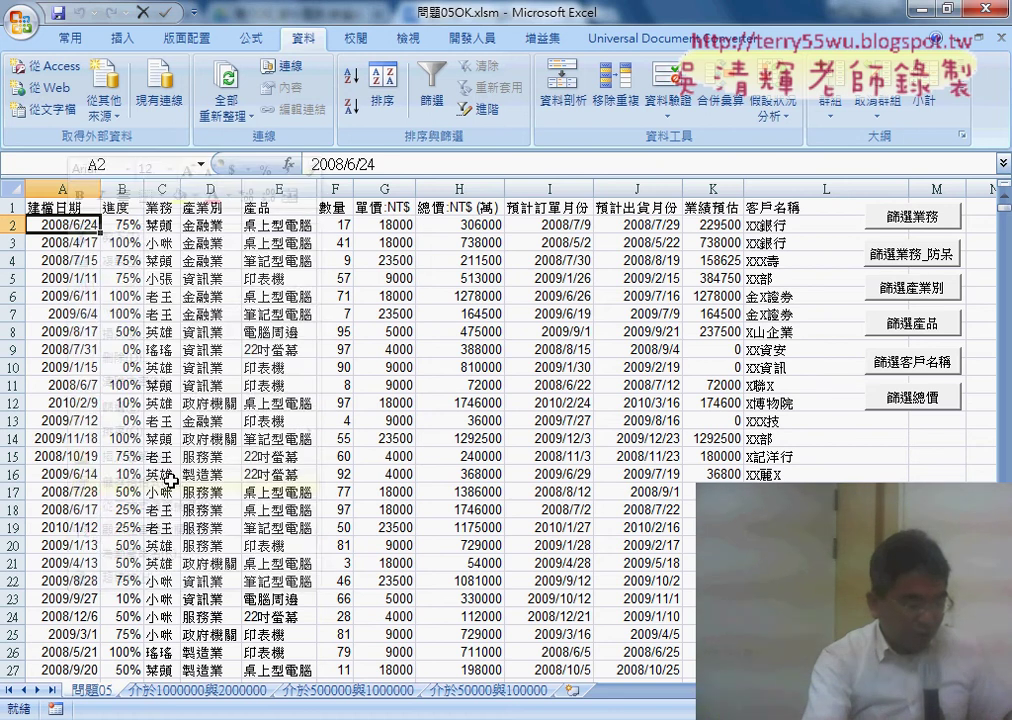
pyautogui.moveTo(246, 292); pyautogui.dragTo(520, 223)
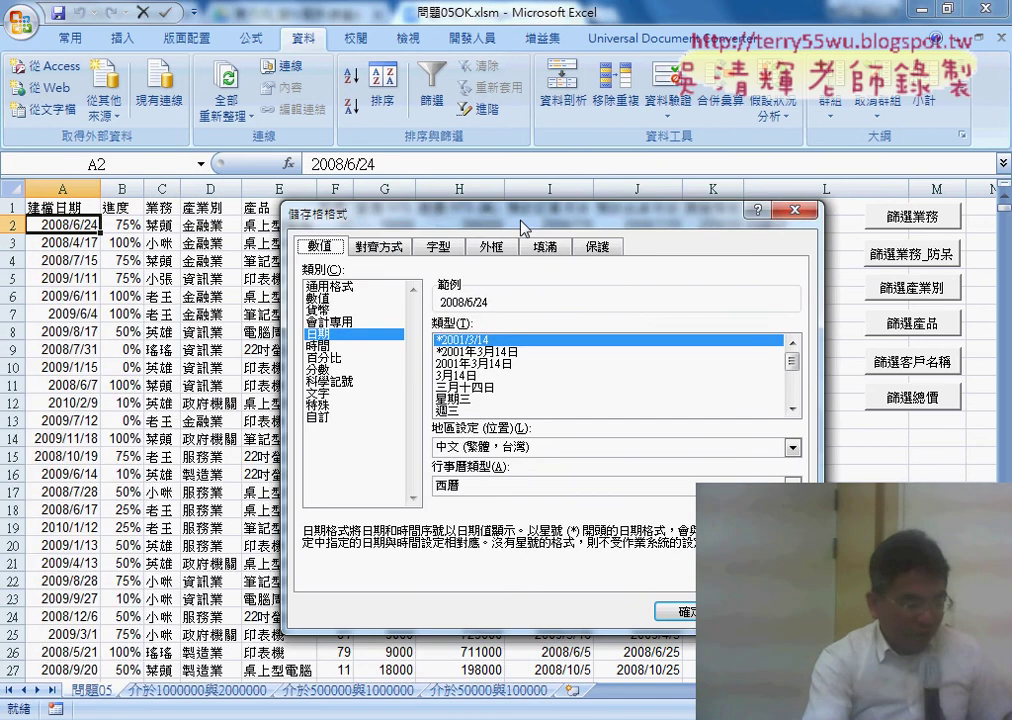
pyautogui.click(340, 287)
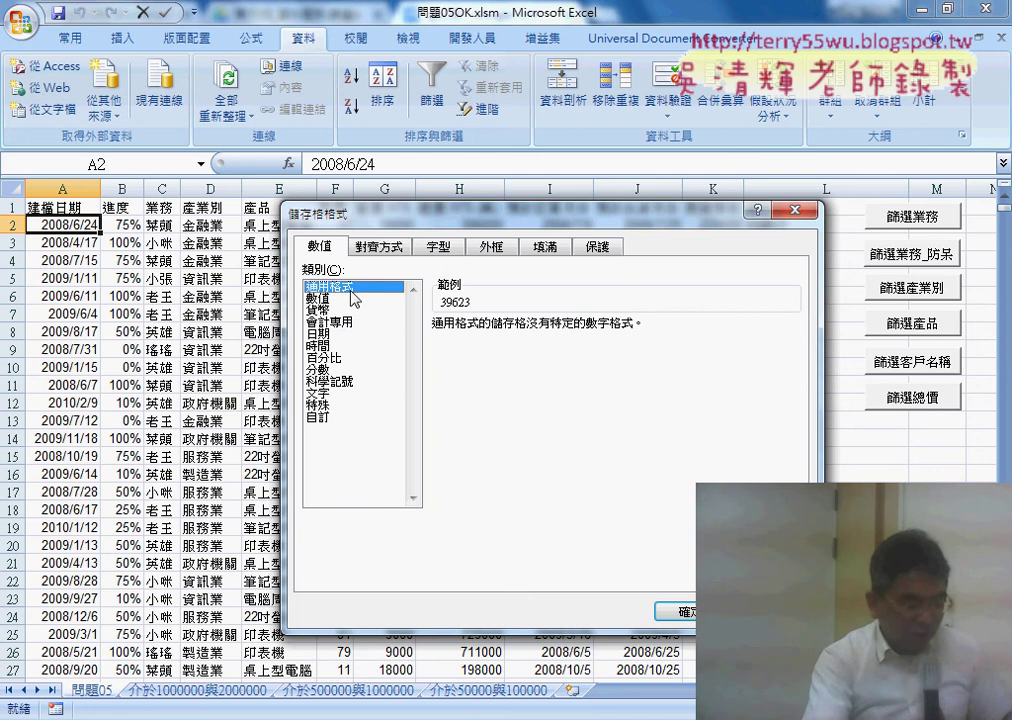
pyautogui.click(684, 610)
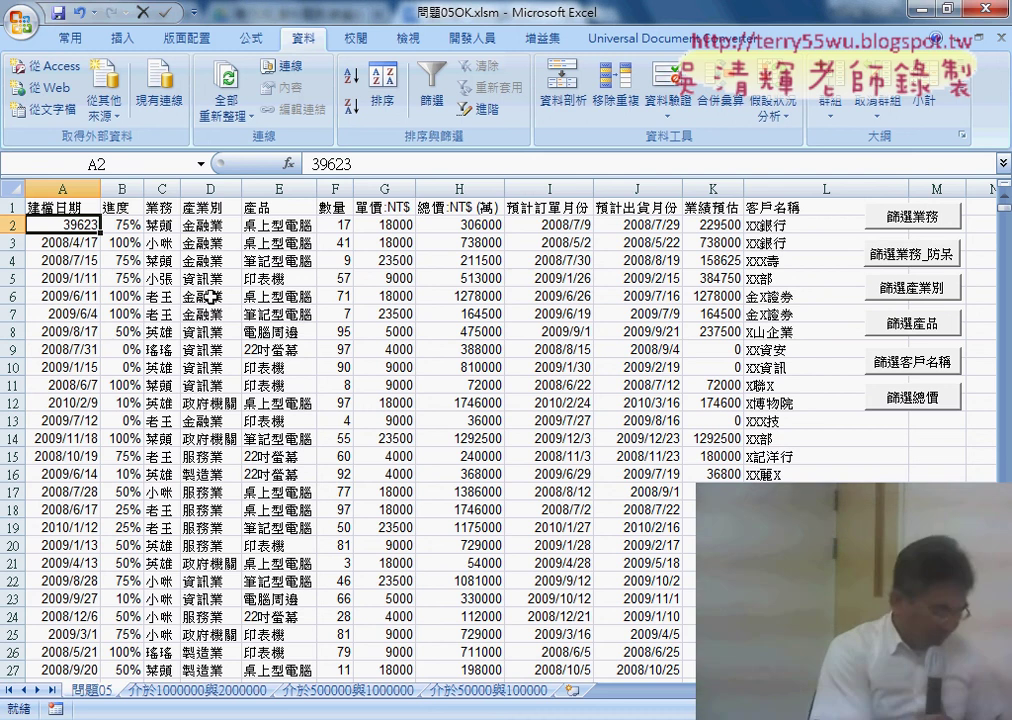
pyautogui.hotkey('ctrl', 'z')
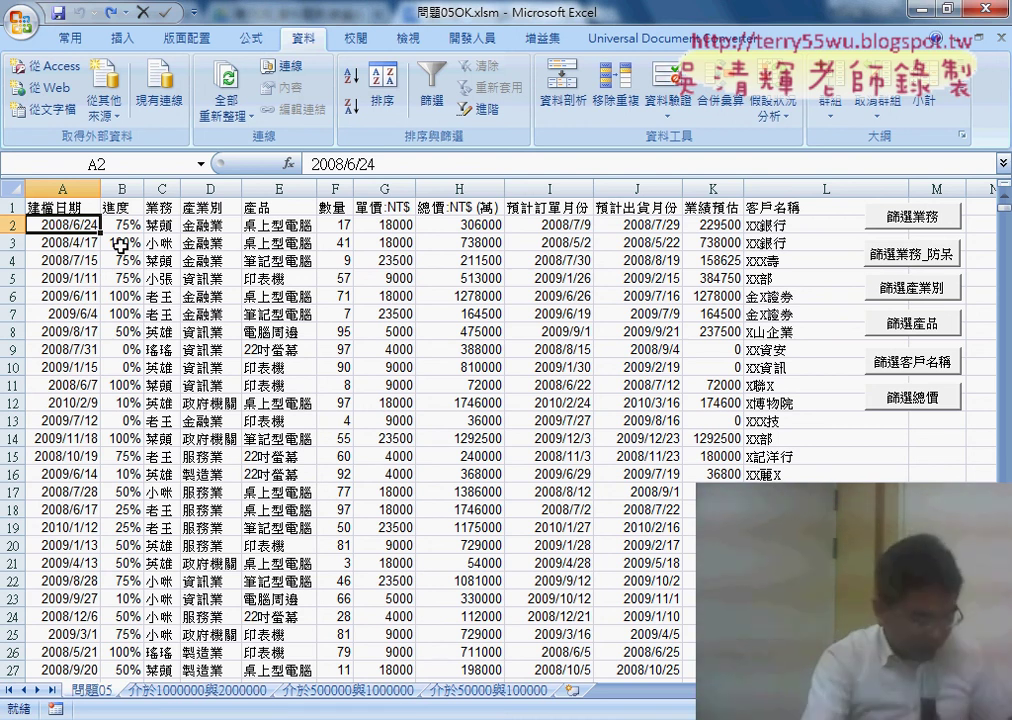
# Highlight field 1, the >= start-date and <= end-date conditions, and variable Y in the code.
pyautogui.hotkey('alt', 'Tab')
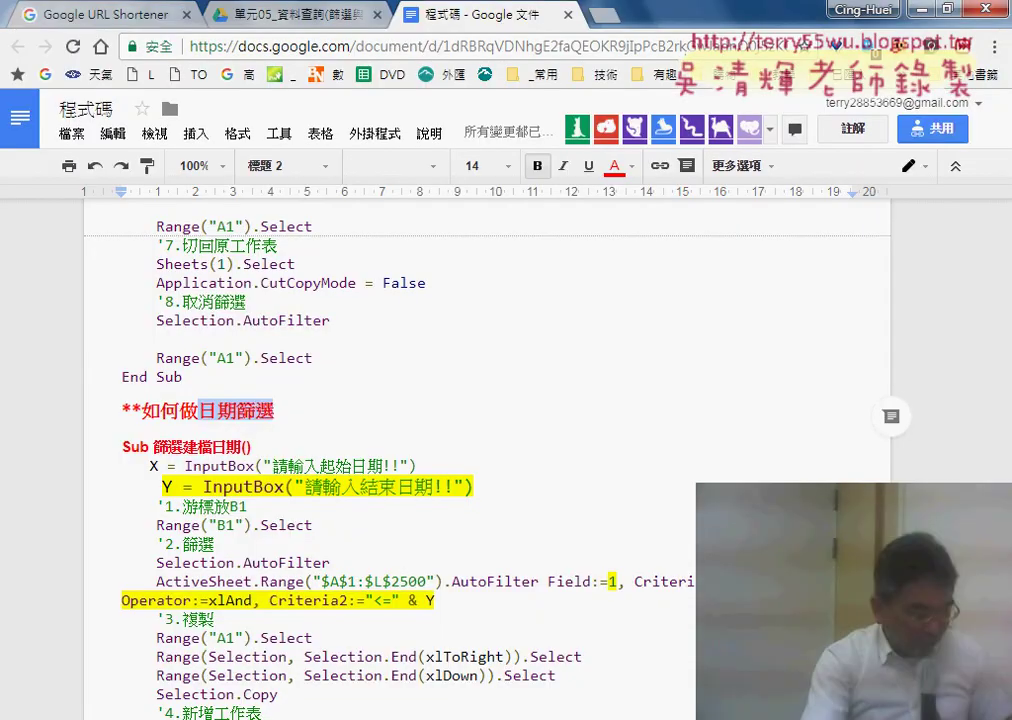
pyautogui.click(210, 444)
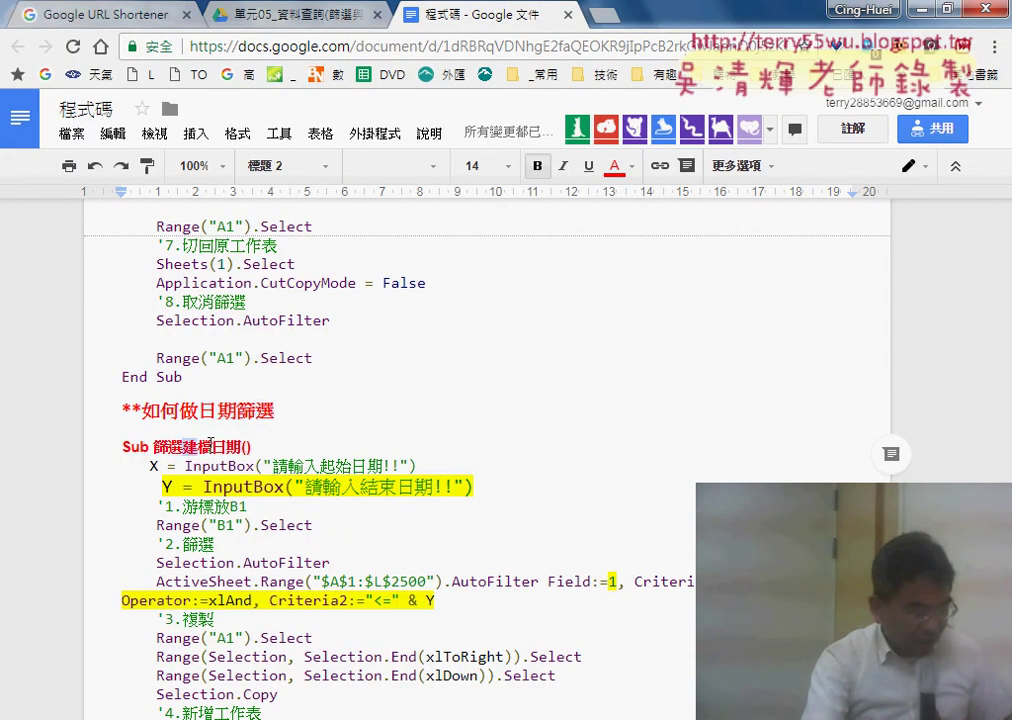
pyautogui.scroll(-1, 238, 440)
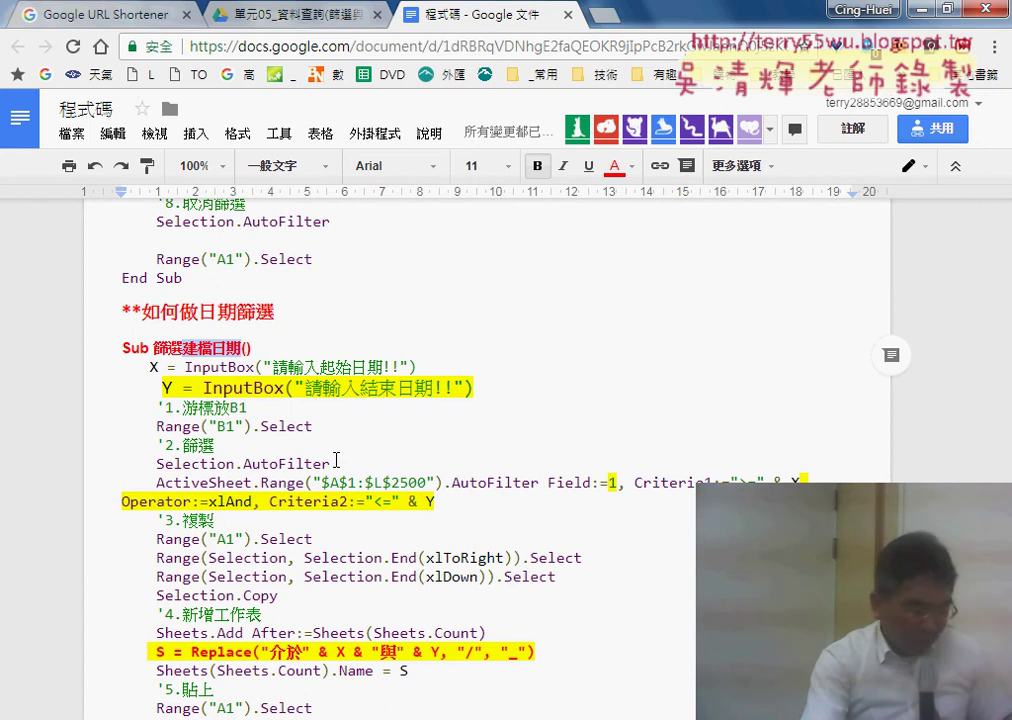
pyautogui.scroll(-1, 336, 460)
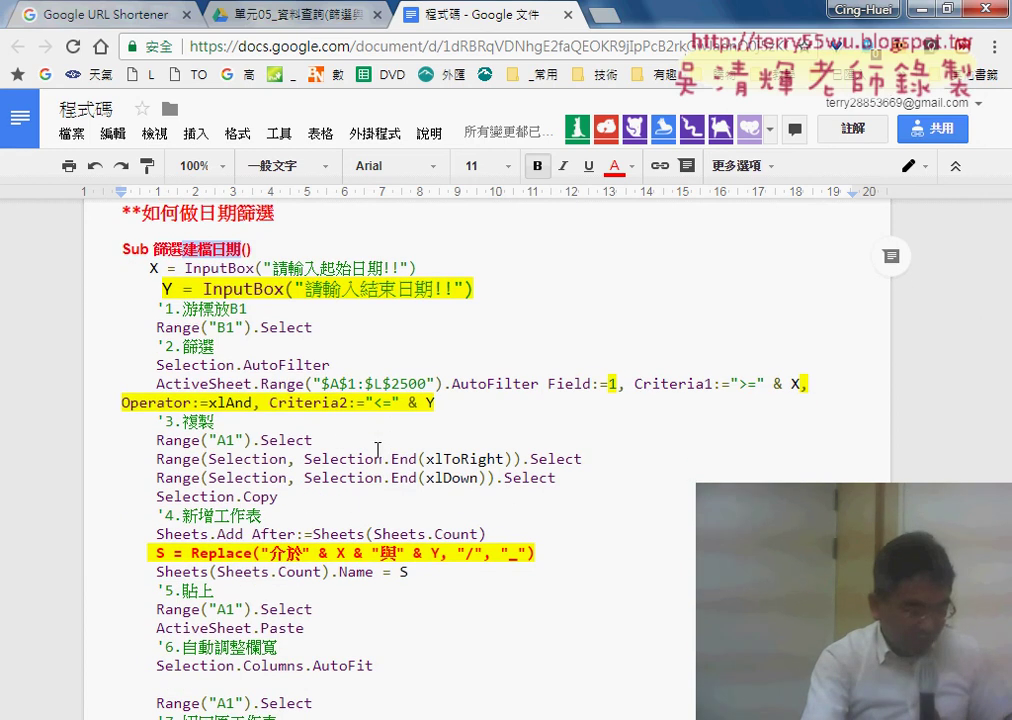
pyautogui.click(620, 384)
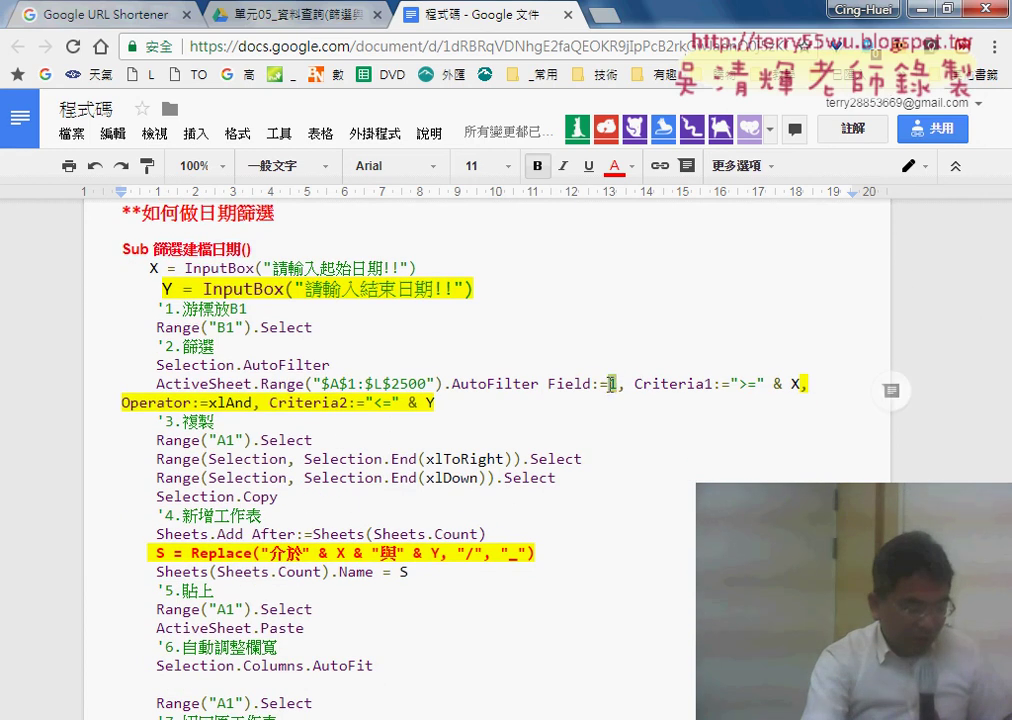
pyautogui.doubleClick(737, 385)
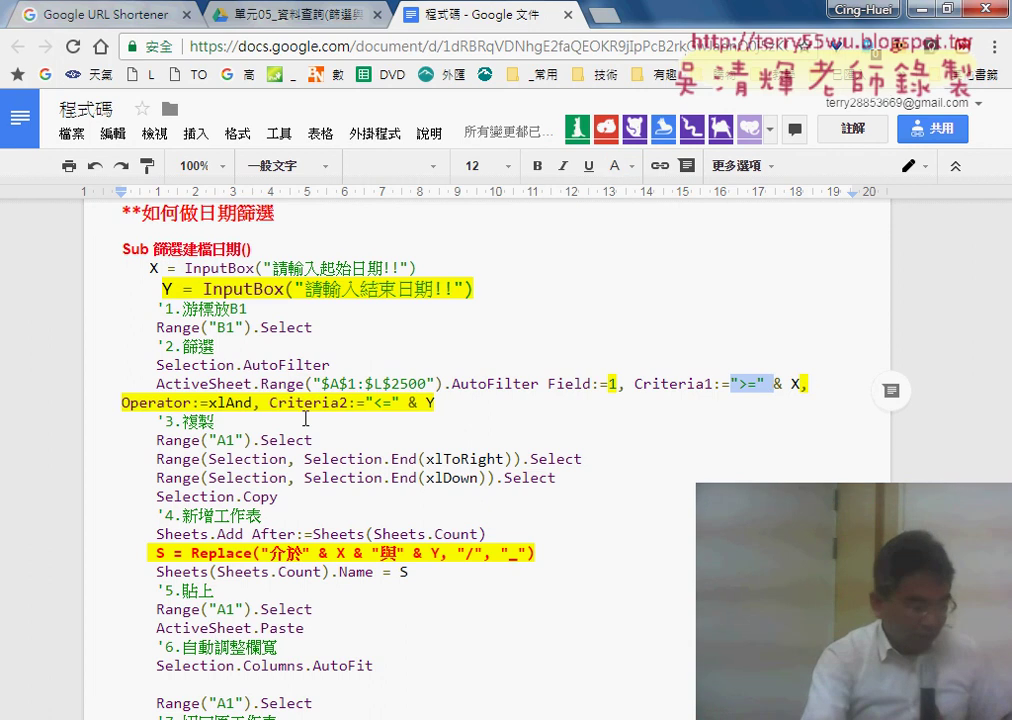
pyautogui.moveTo(364, 402); pyautogui.dragTo(401, 398)
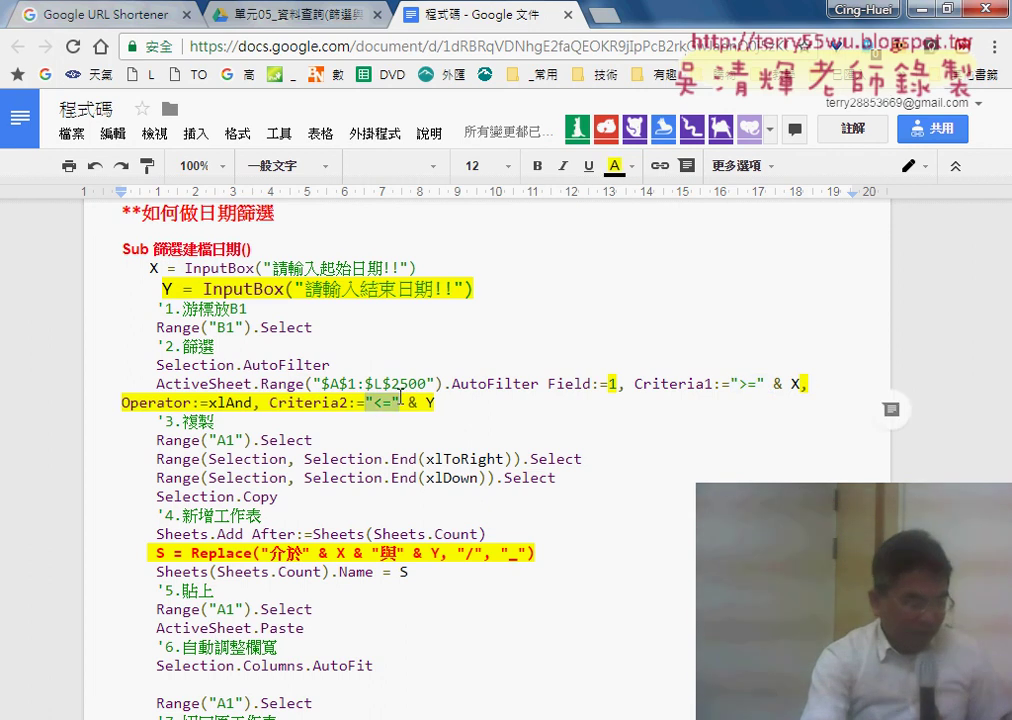
pyautogui.click(429, 402)
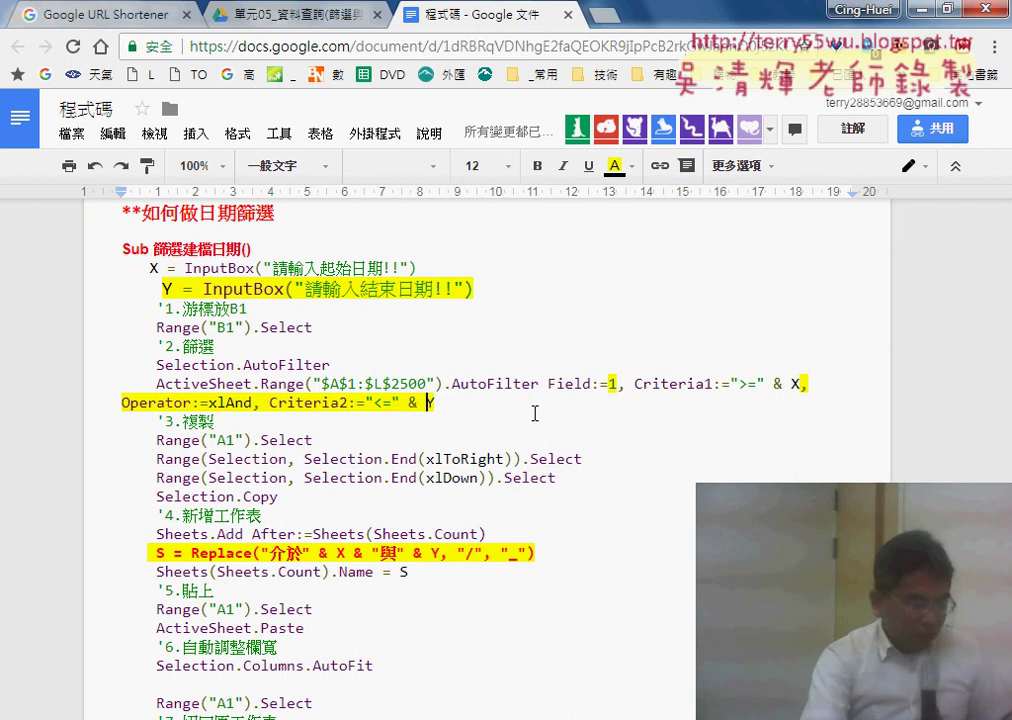
# Highlight 介於, X and the slash in the sheet-naming line, then add a new Excel worksheet.
pyautogui.moveTo(262, 552); pyautogui.dragTo(287, 554)
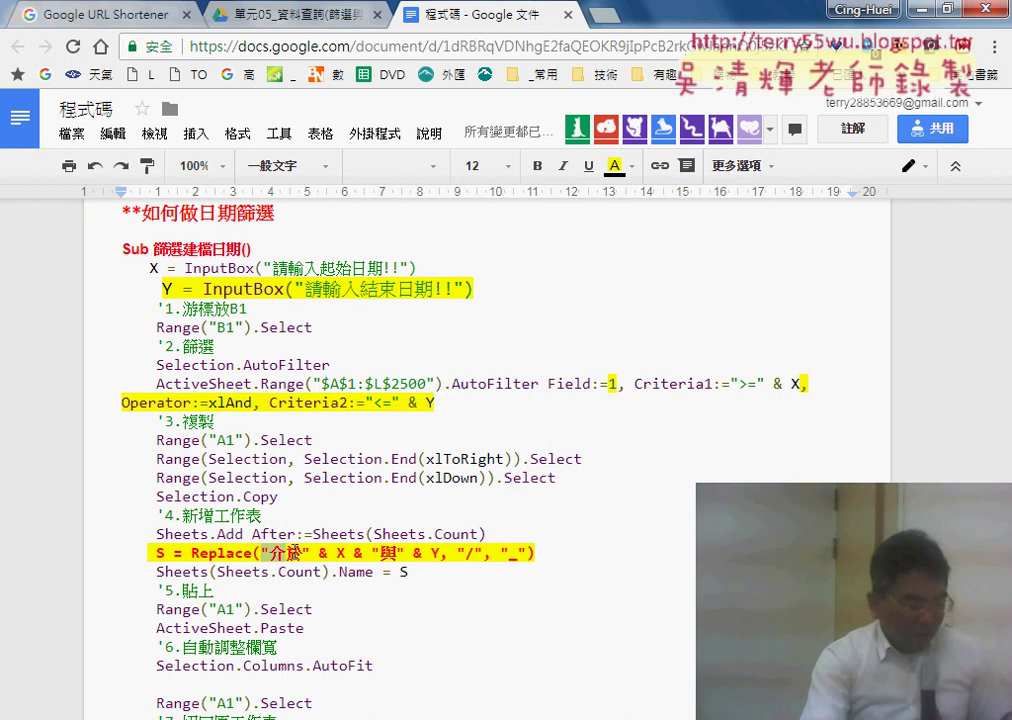
pyautogui.click(338, 552)
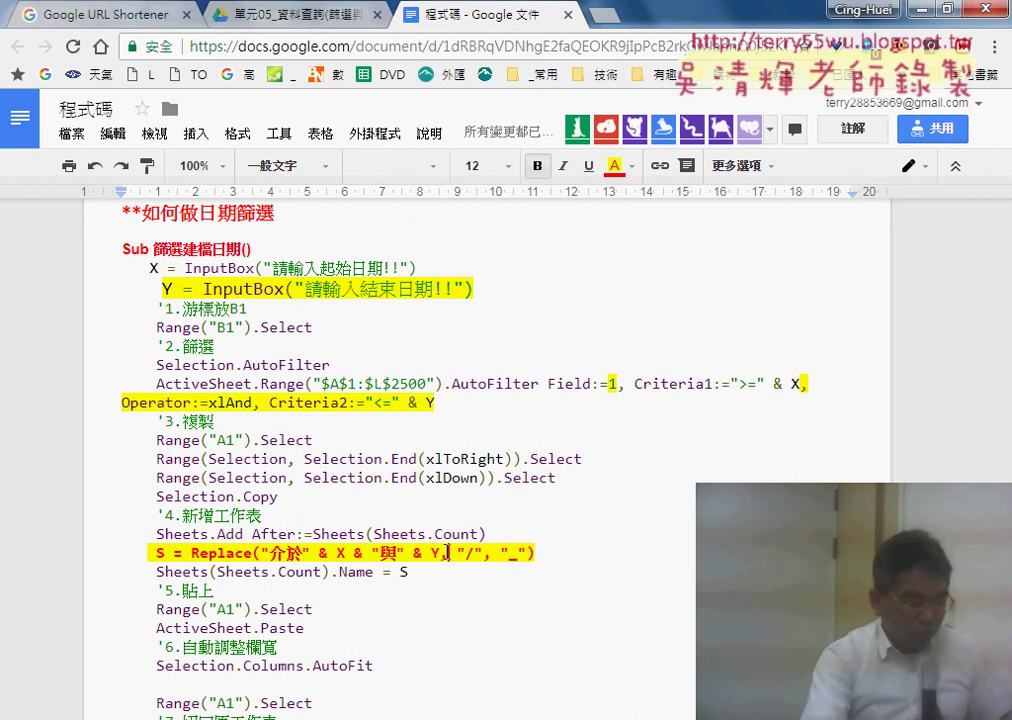
pyautogui.moveTo(458, 552); pyautogui.dragTo(480, 552)
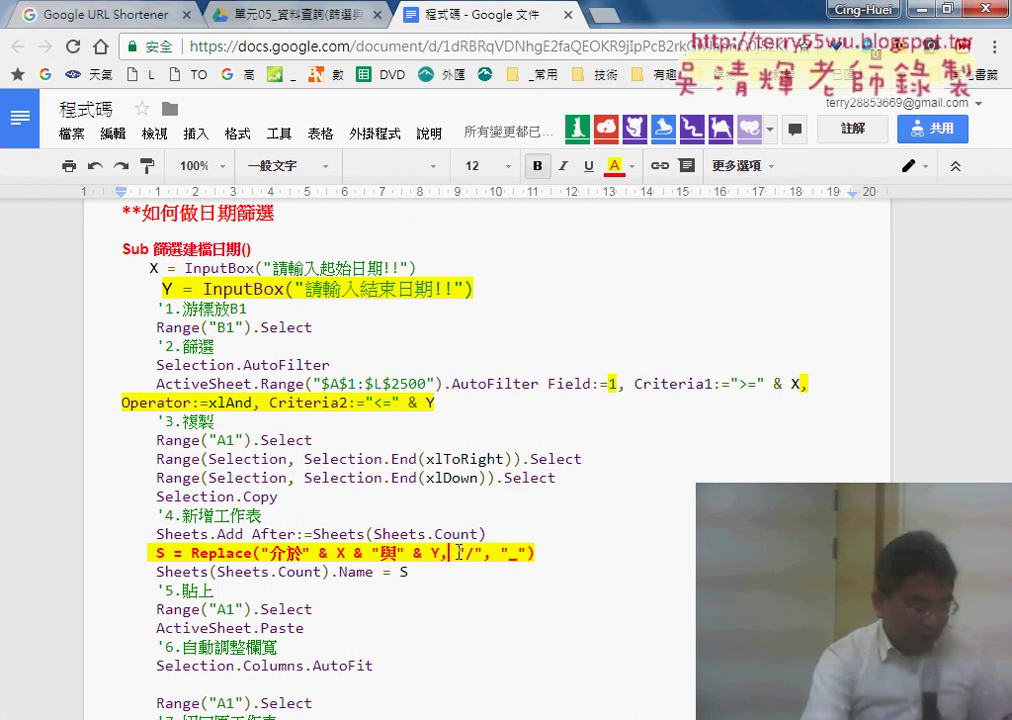
pyautogui.click(510, 719)
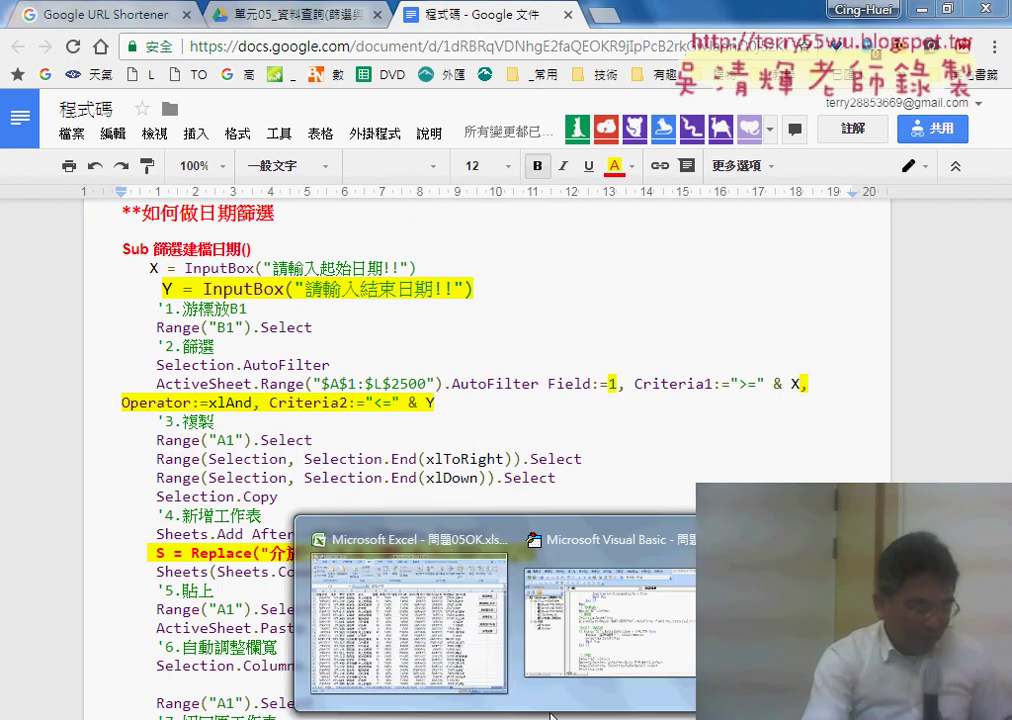
pyautogui.click(485, 637)
pyautogui.click(572, 689)
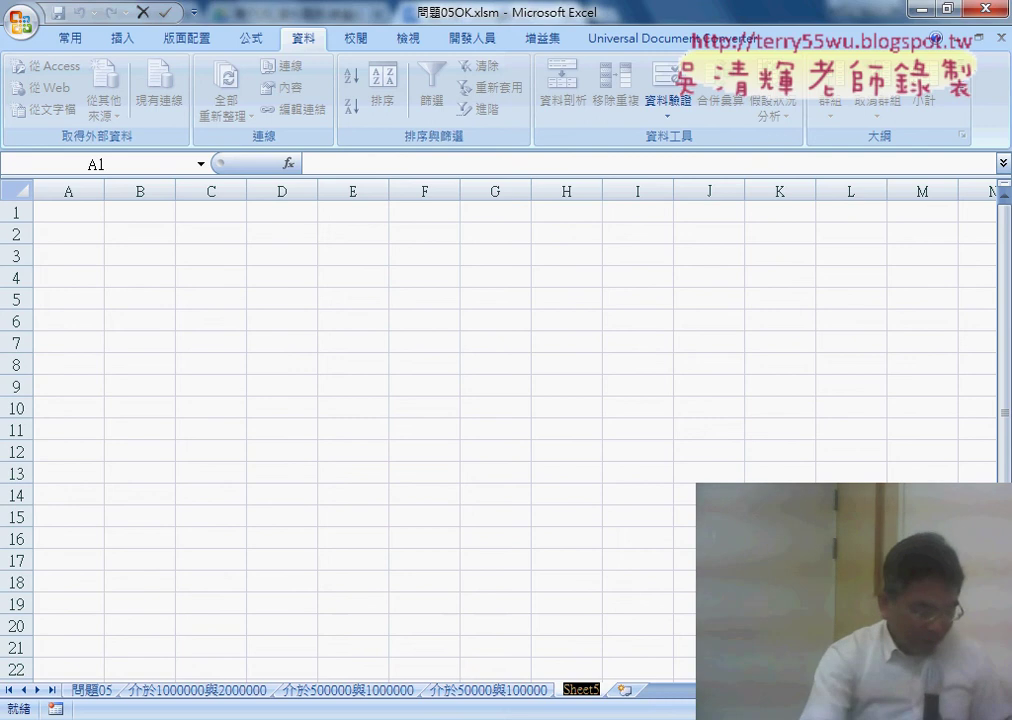
# Rename the new Sheet5 worksheet to 2017.
pyautogui.press('Return')
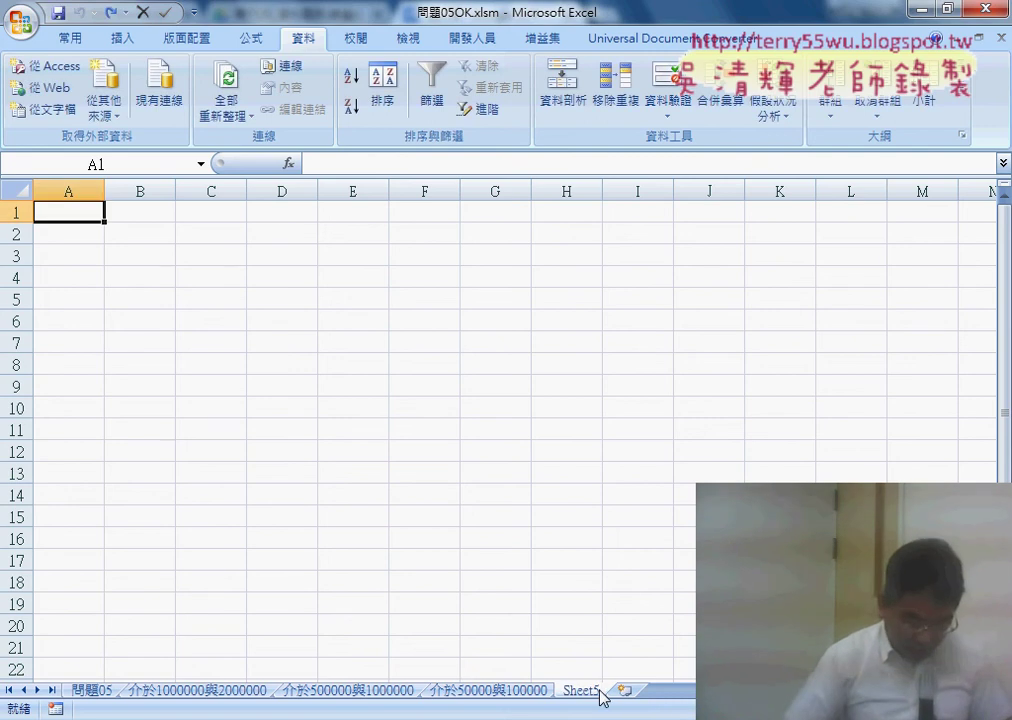
pyautogui.doubleClick(598, 689)
pyautogui.write('2017')
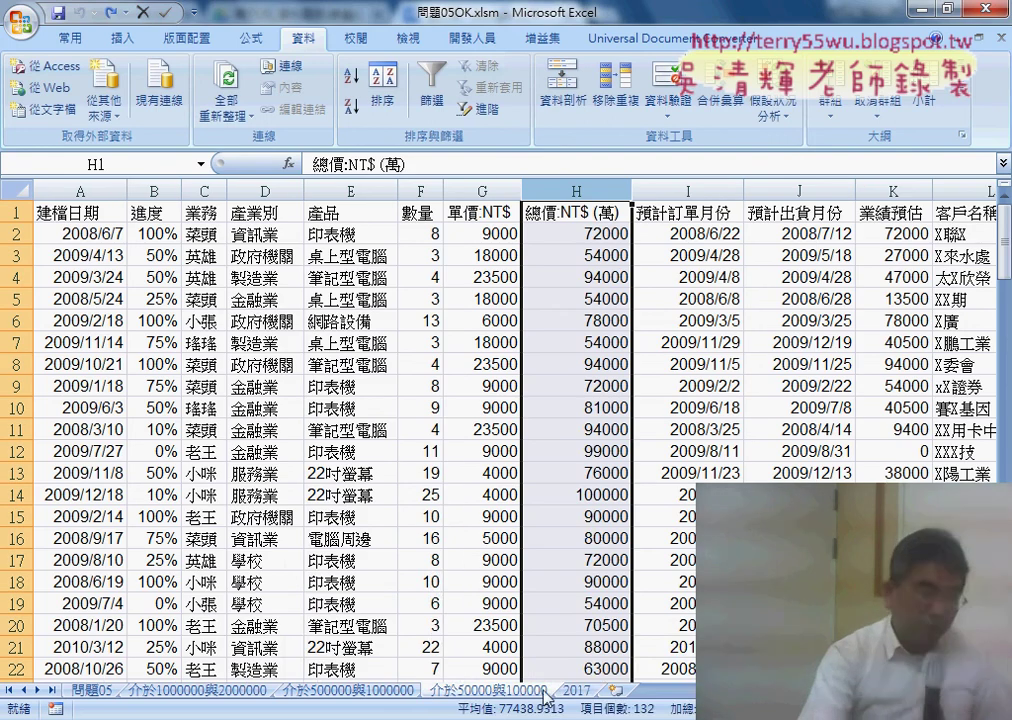
# Open the 介於50000與100000 sheet to check its 總價 totals.
pyautogui.click(488, 690)
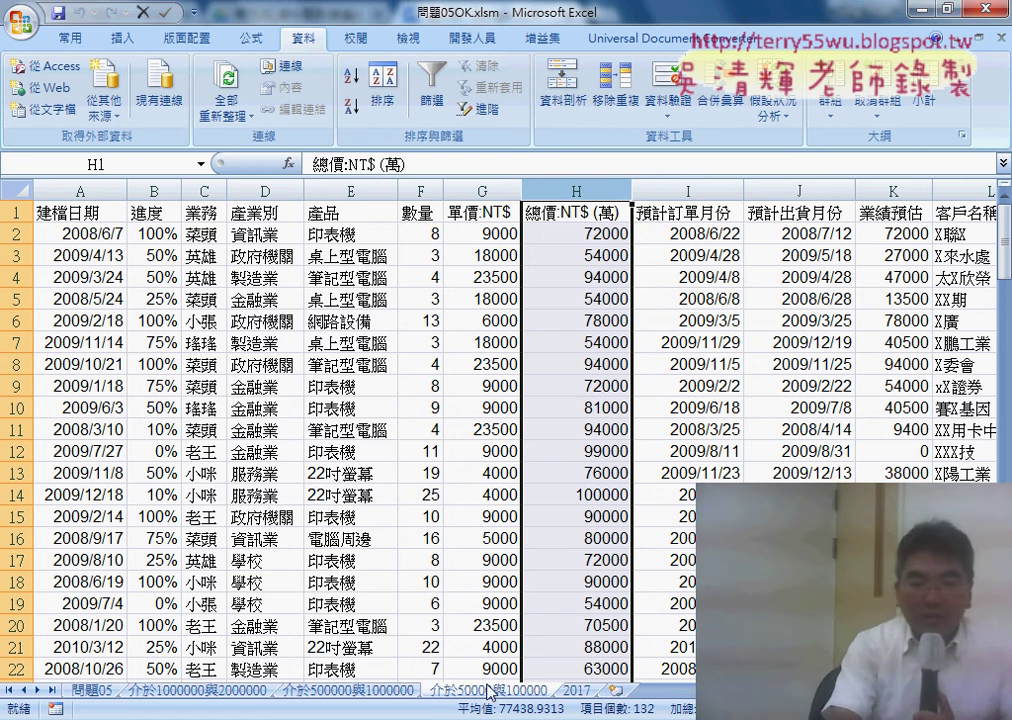
# Go back to the code notes at the start of the Sub 篩選建檔日期 macro.
pyautogui.hotkey('alt', 'Tab')
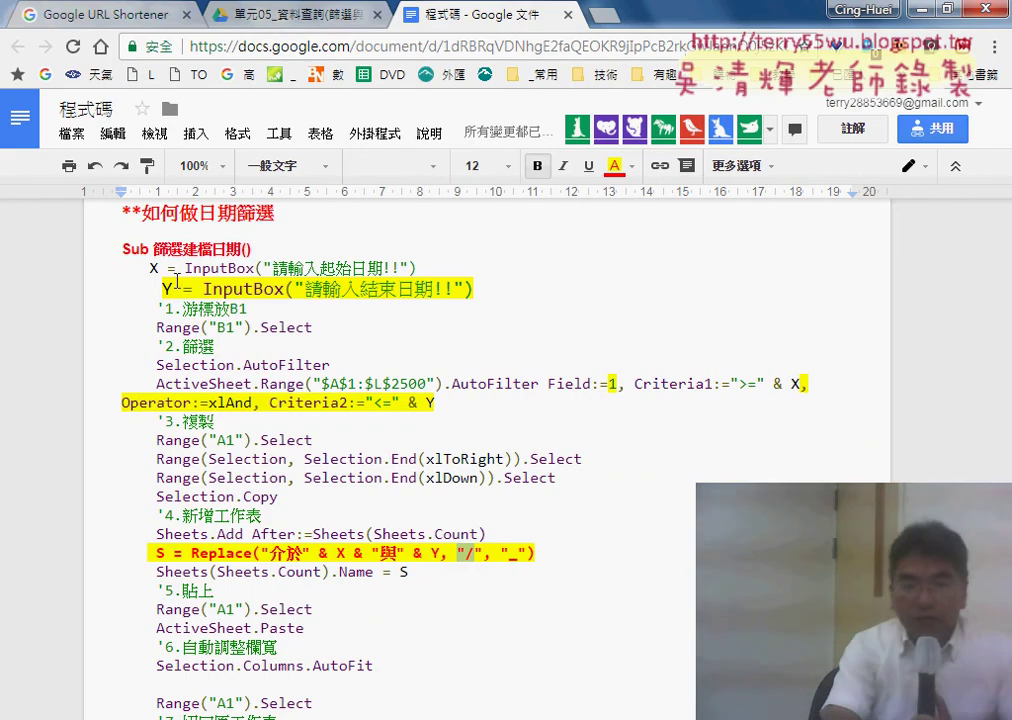
pyautogui.click(123, 249)
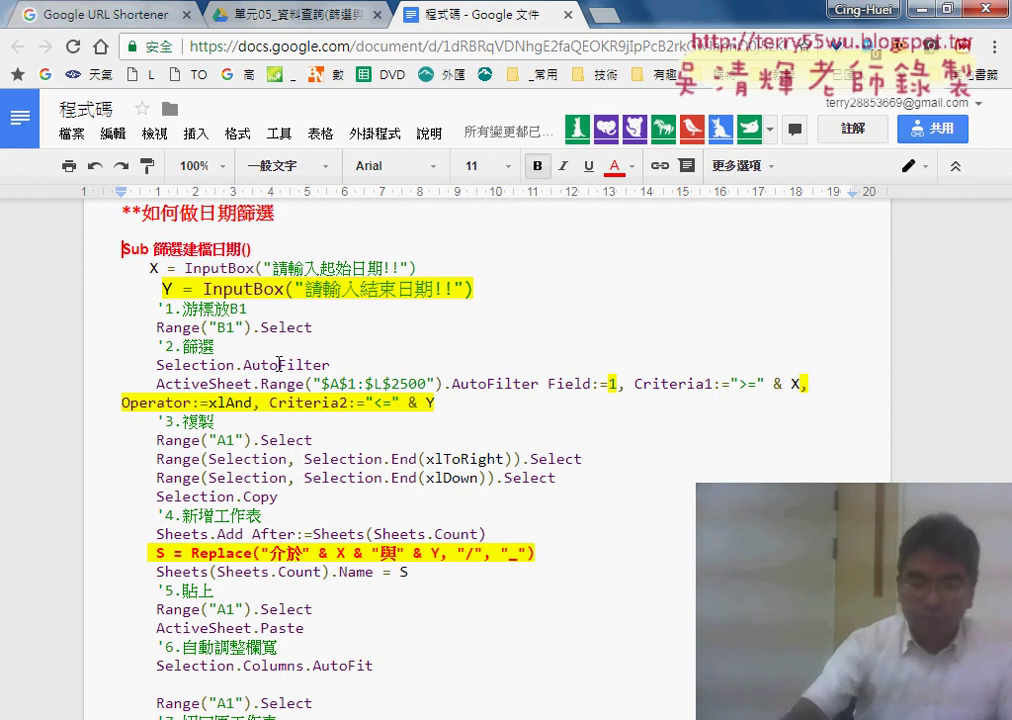